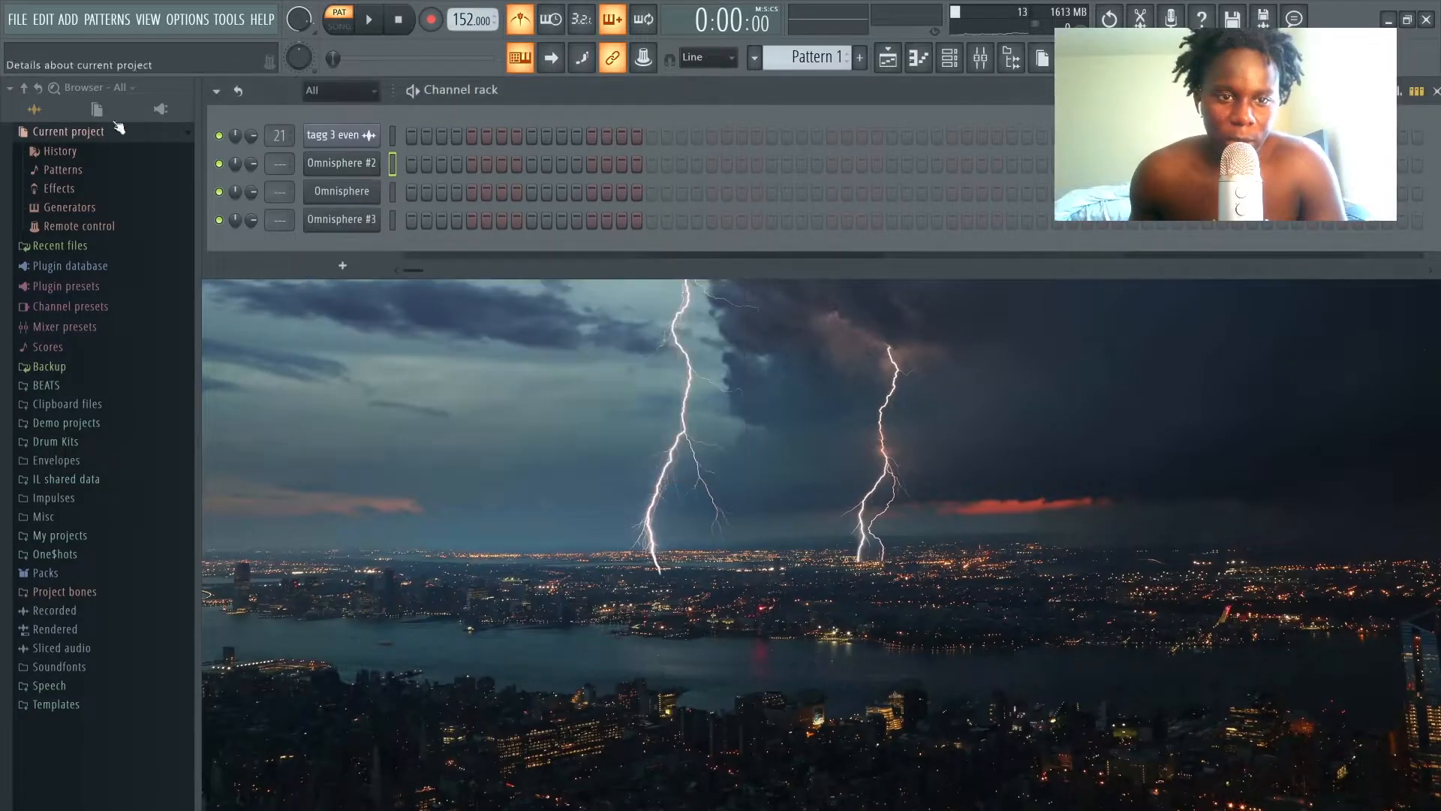
Step: Audition the Omnisphere channels and check the patch loaded in Omnisphere #2
right_click(342, 163)
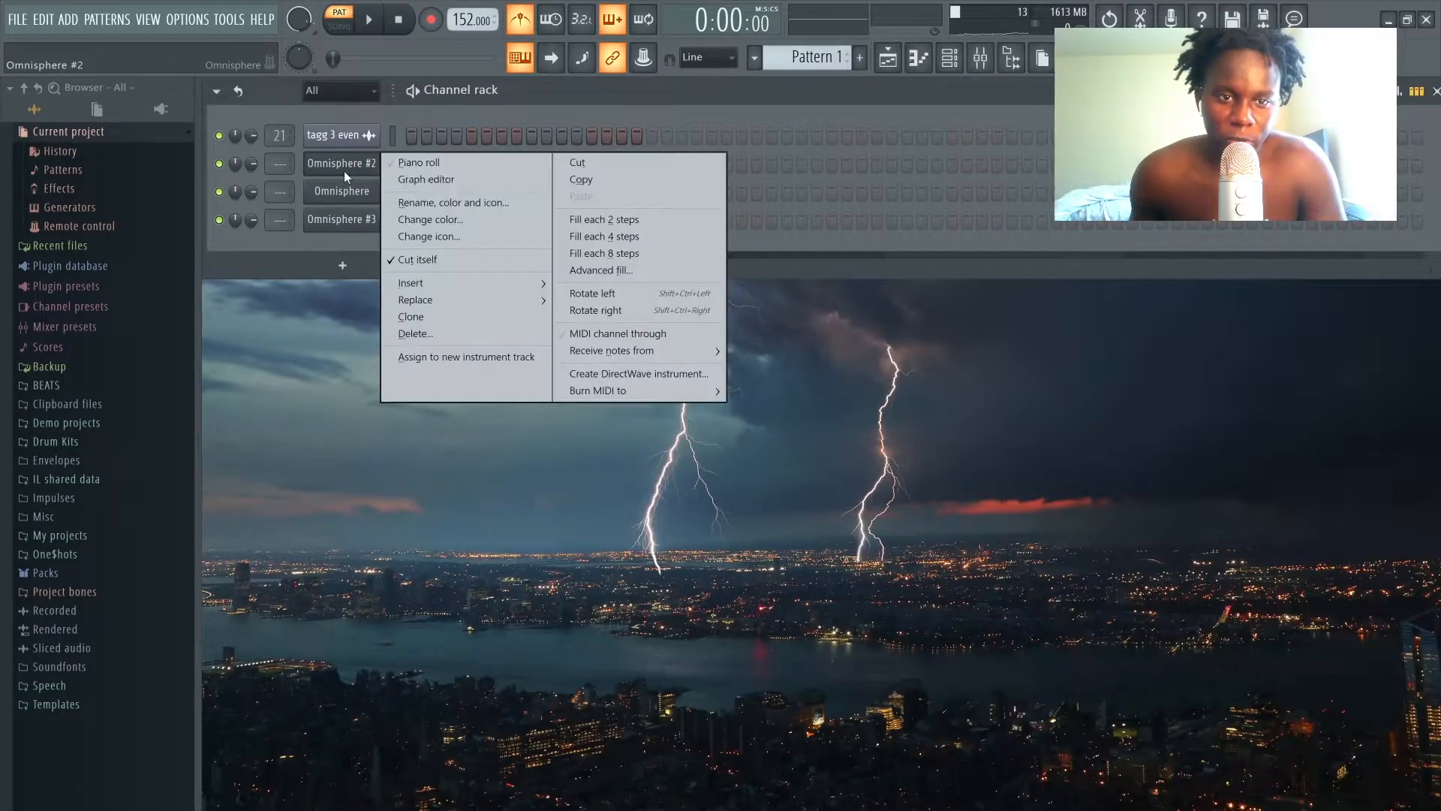
click(476, 162)
scroll(714, 357, down, 4)
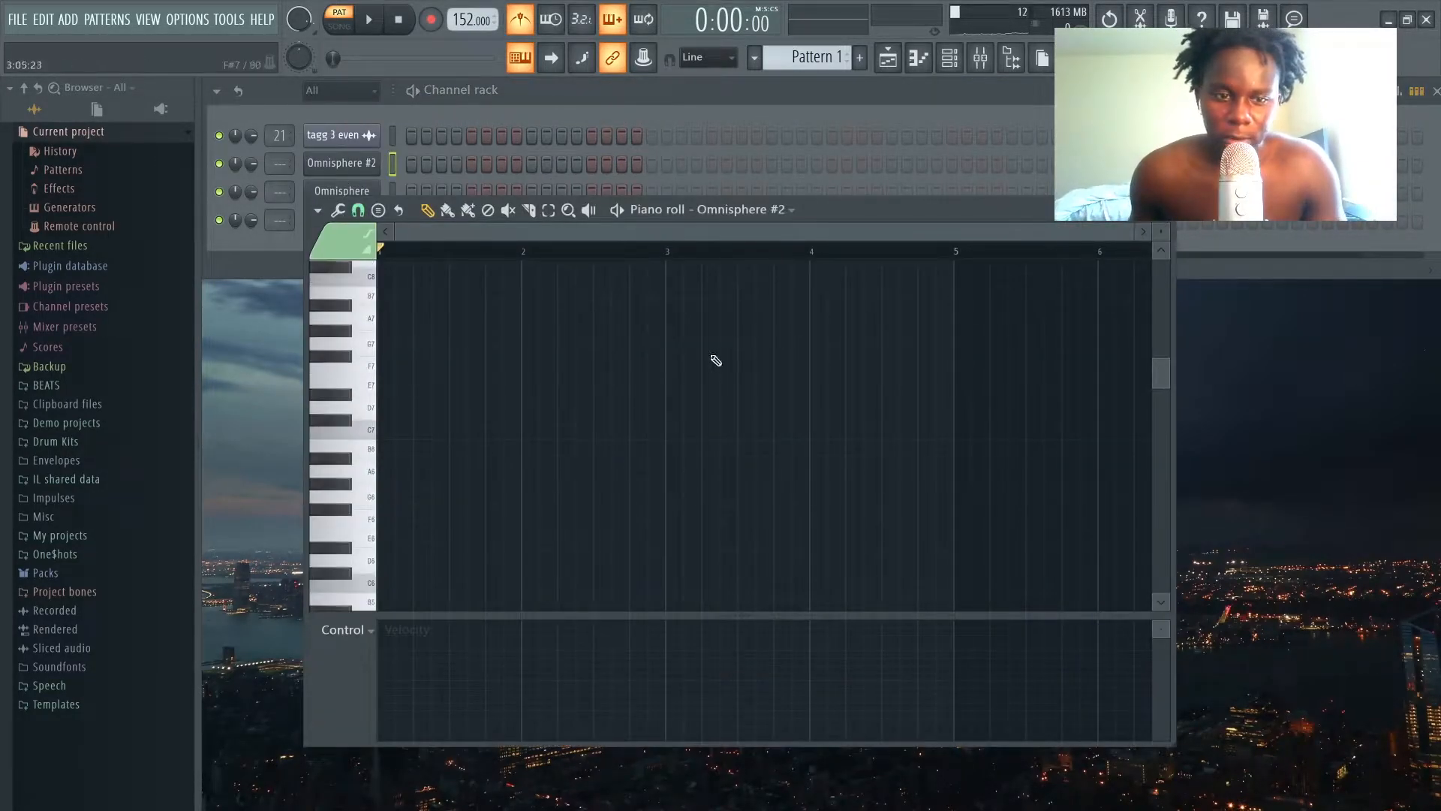
click(397, 191)
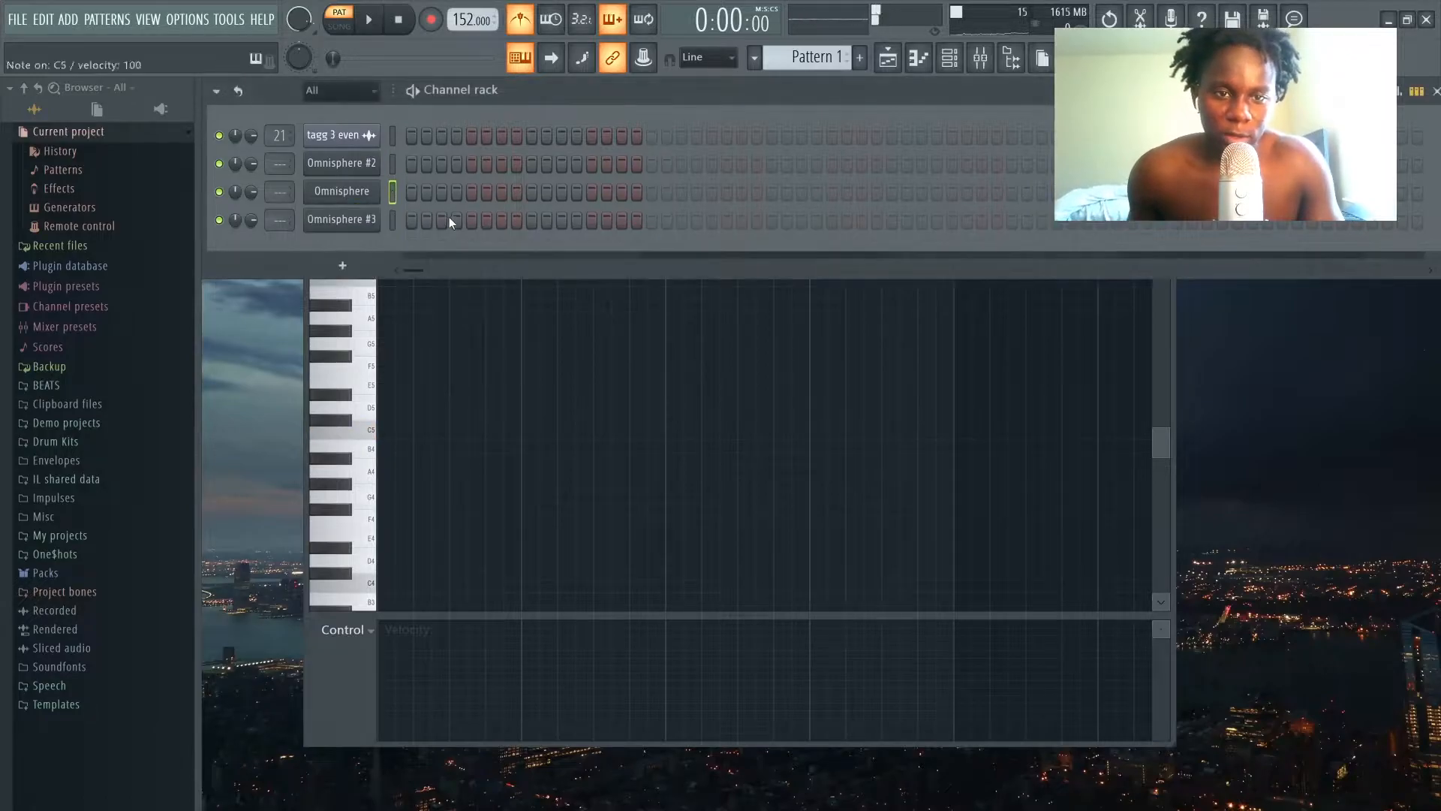
click(393, 224)
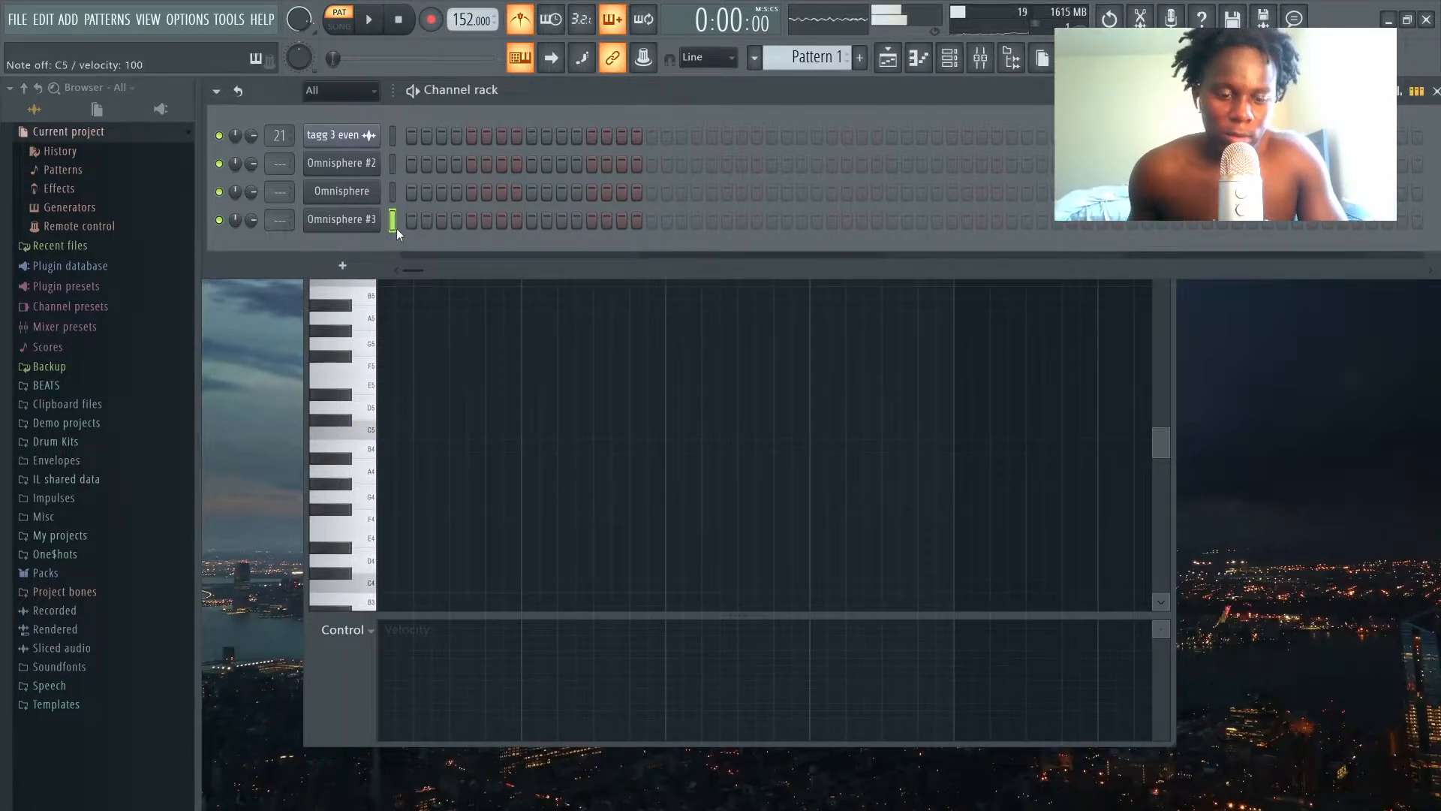
right_click(761, 406)
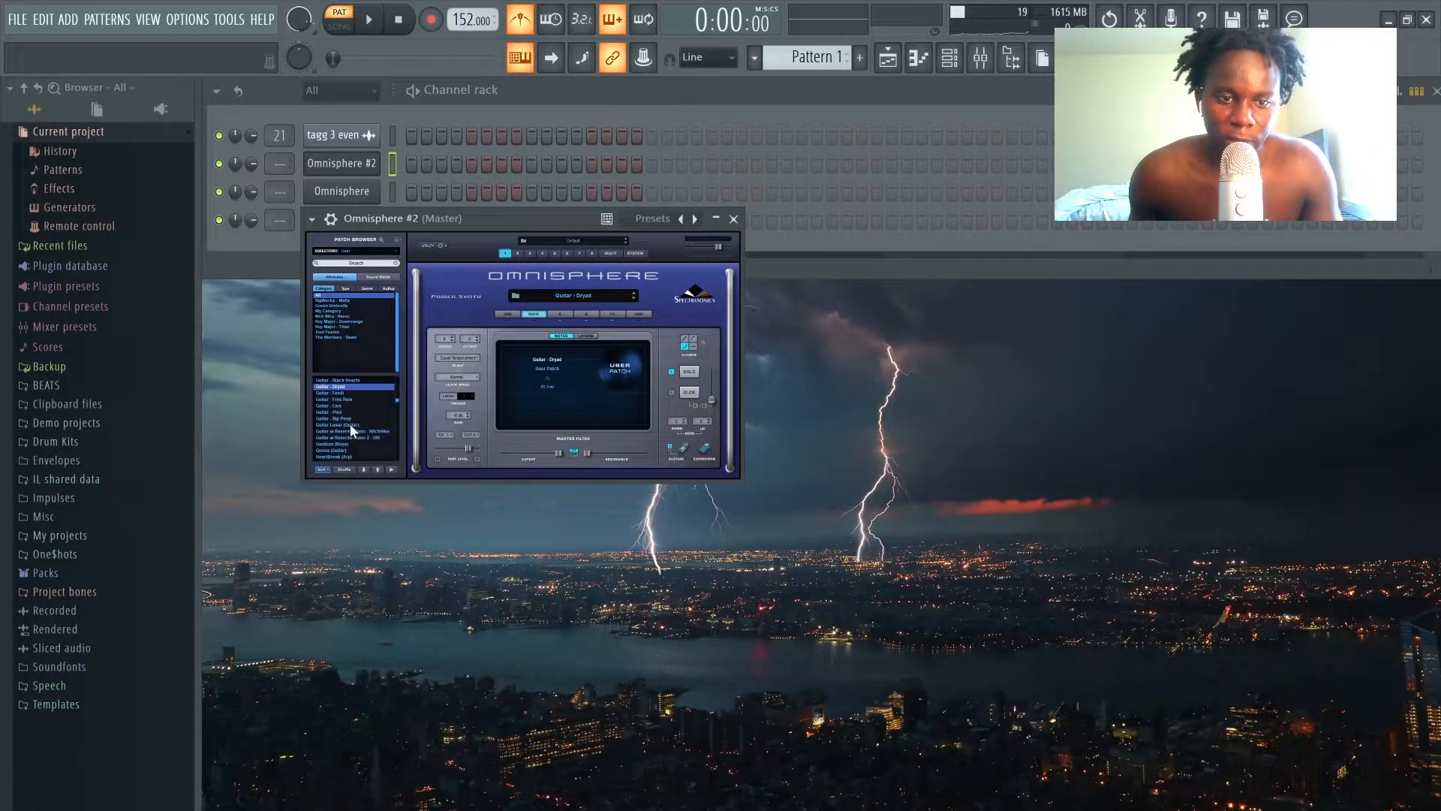
click(734, 219)
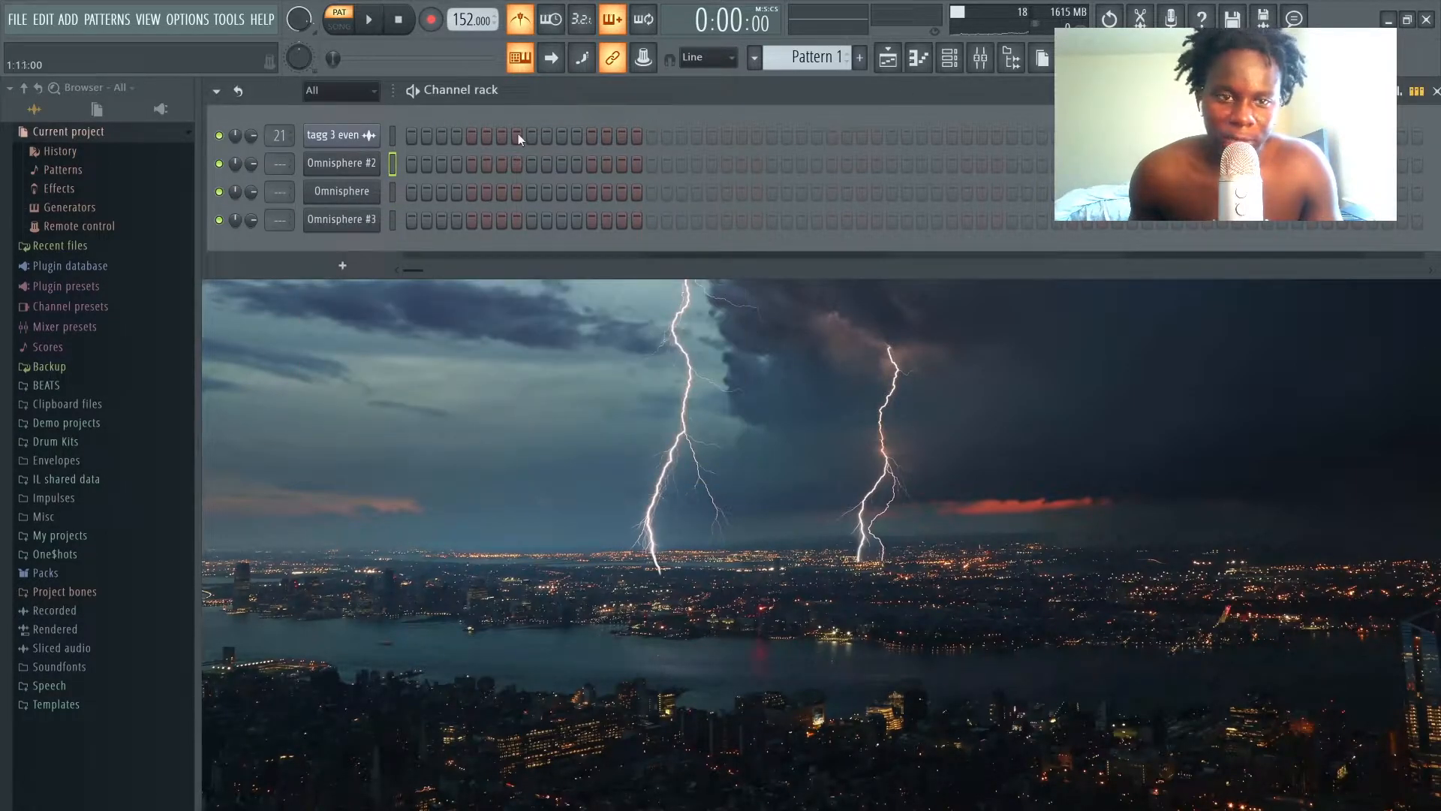
Step: Show the Omnisphere #2 notes in the piano roll and set scale highlighting to D# Minor Natural (Aeolian)
right_click(368, 162)
click(404, 160)
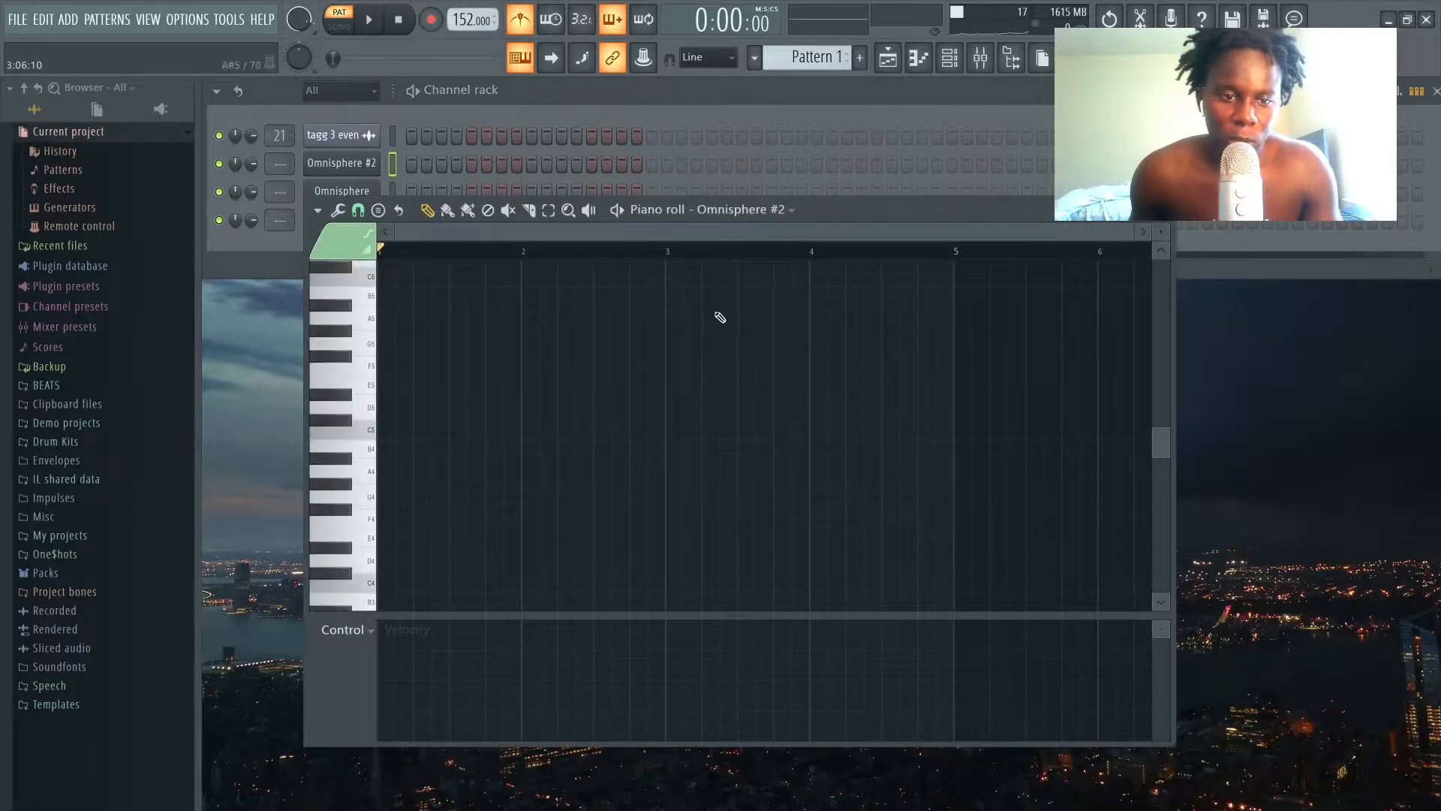
click(318, 211)
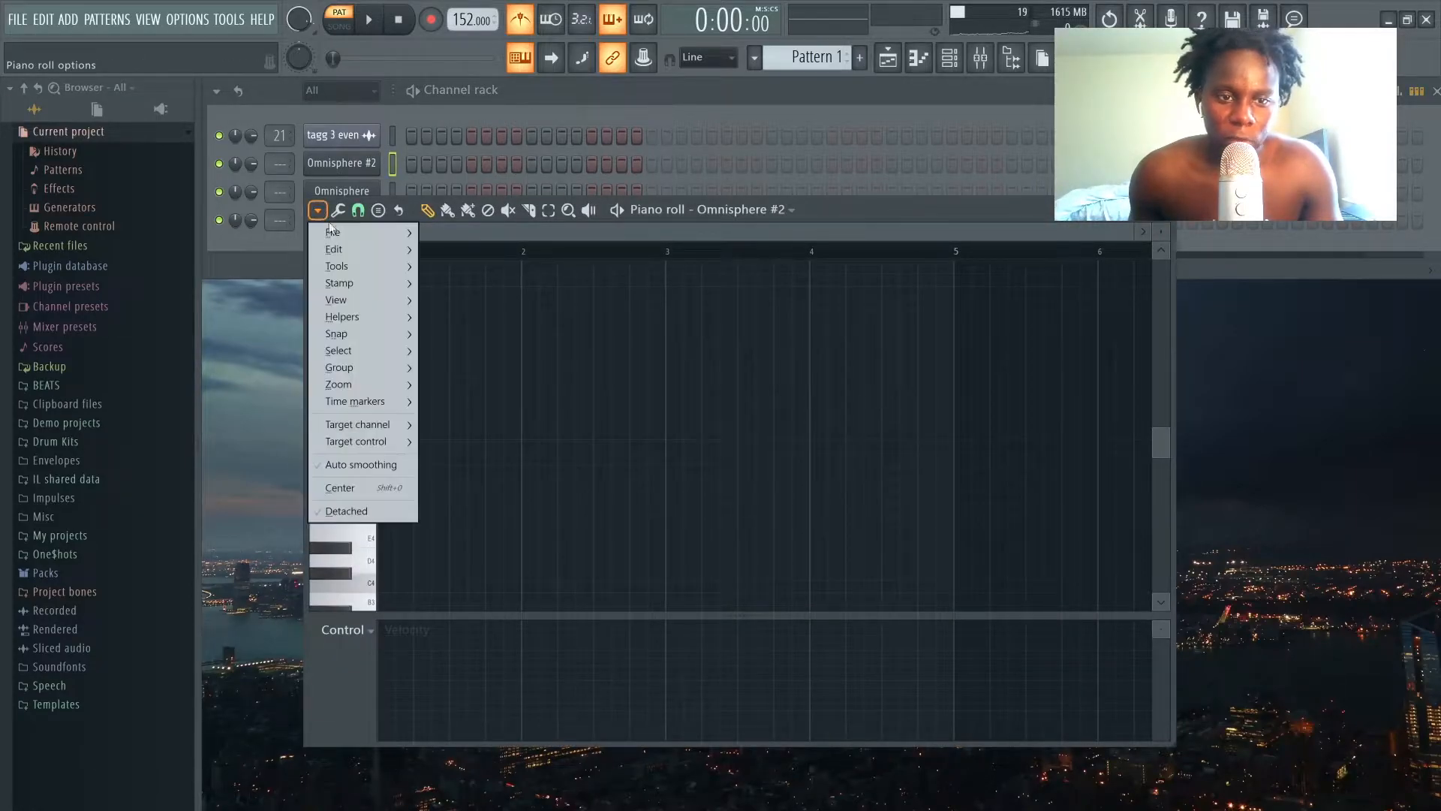
mouse_move(377, 320)
mouse_move(500, 334)
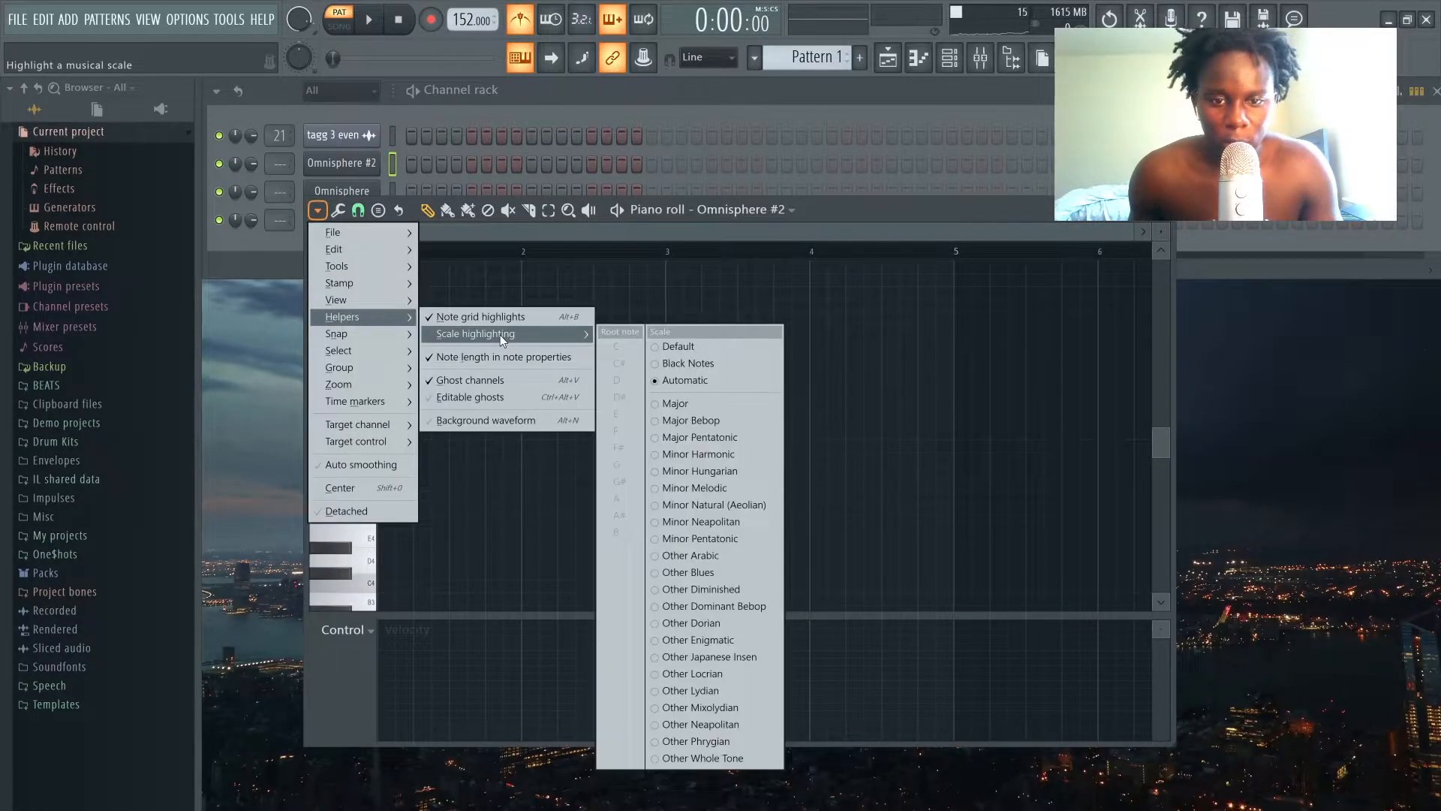
click(736, 512)
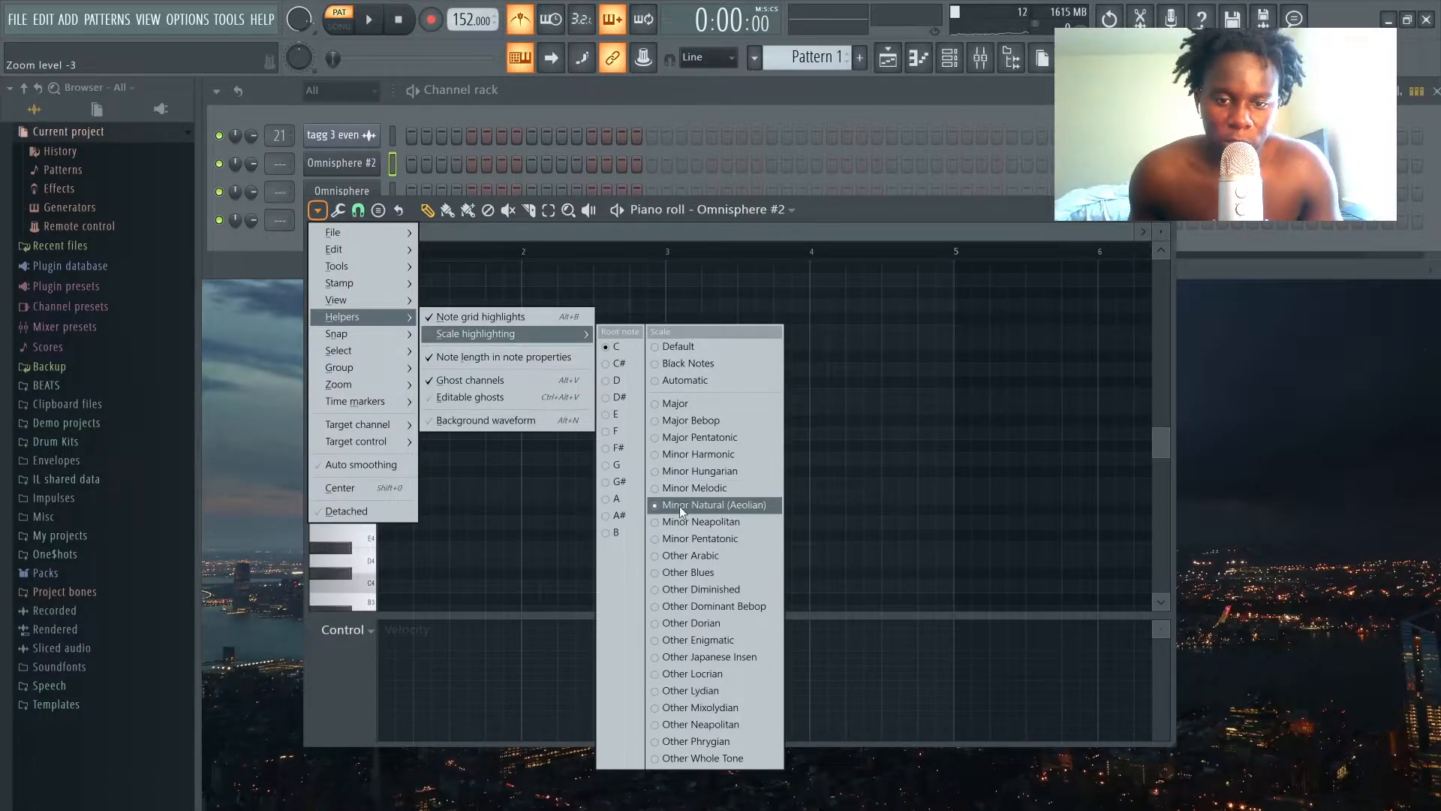
click(622, 399)
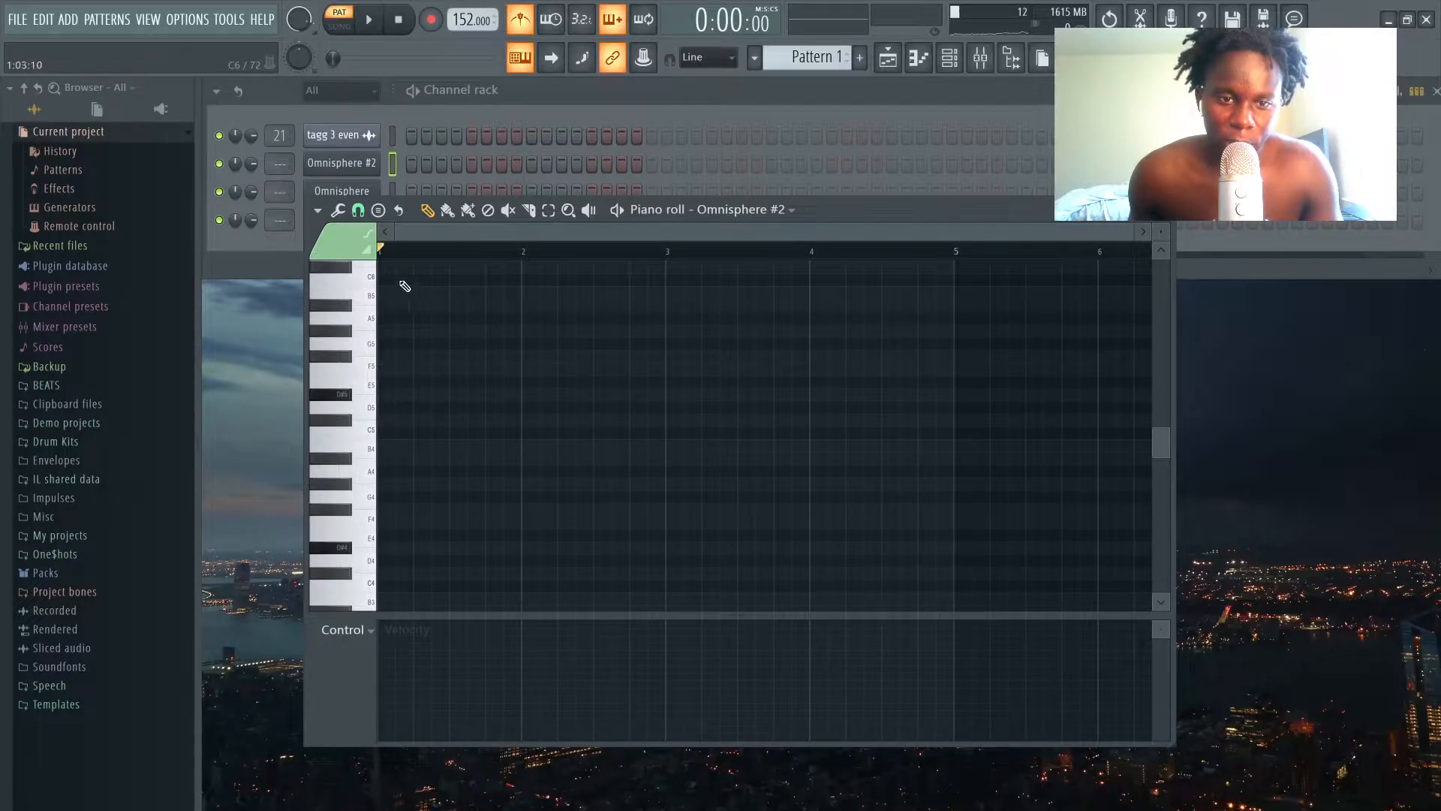
Step: Sketch a trial chord of C#5, F5 and G#5 at the start of bar 1, and delete its notes
scroll(517, 361, up, 1)
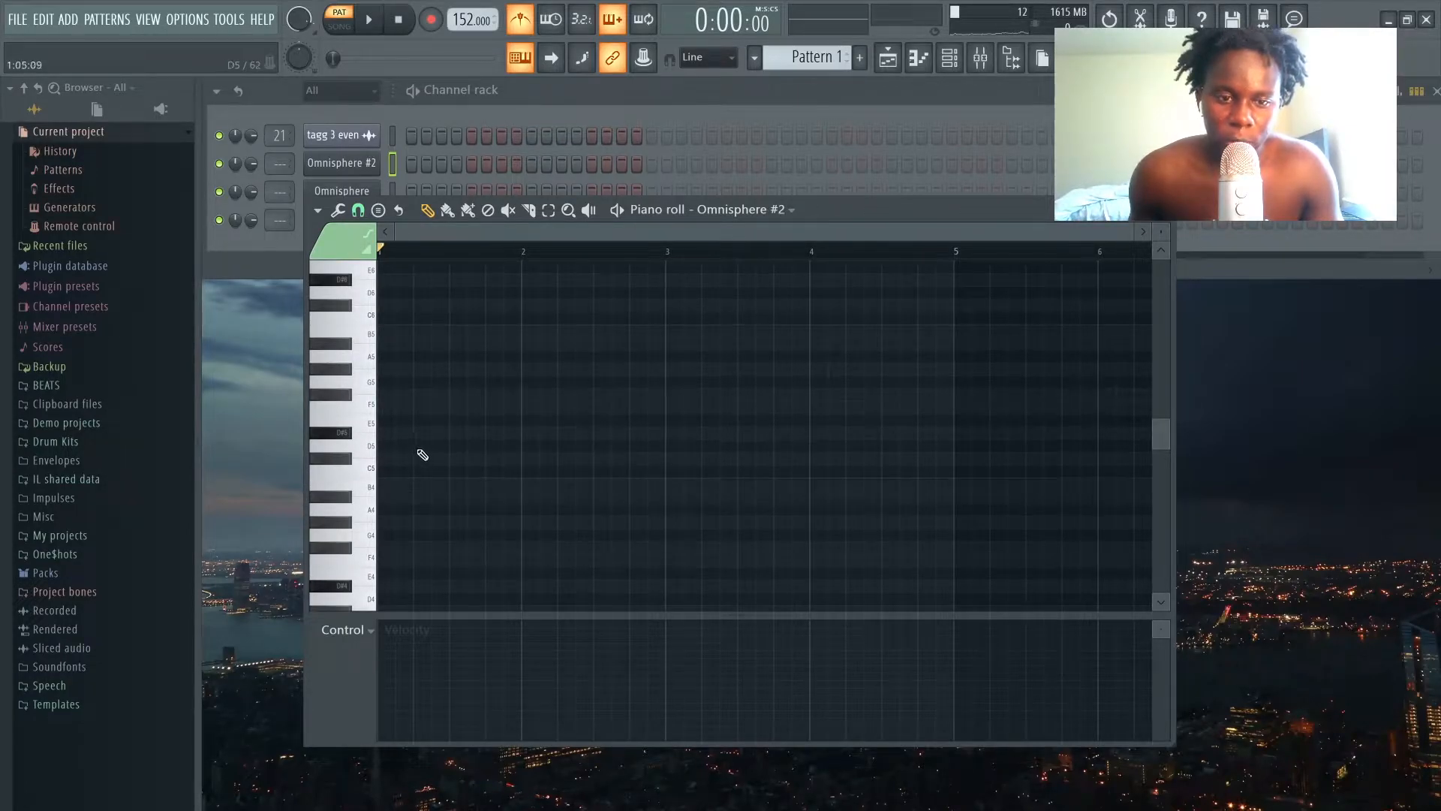
click(419, 455)
click(419, 406)
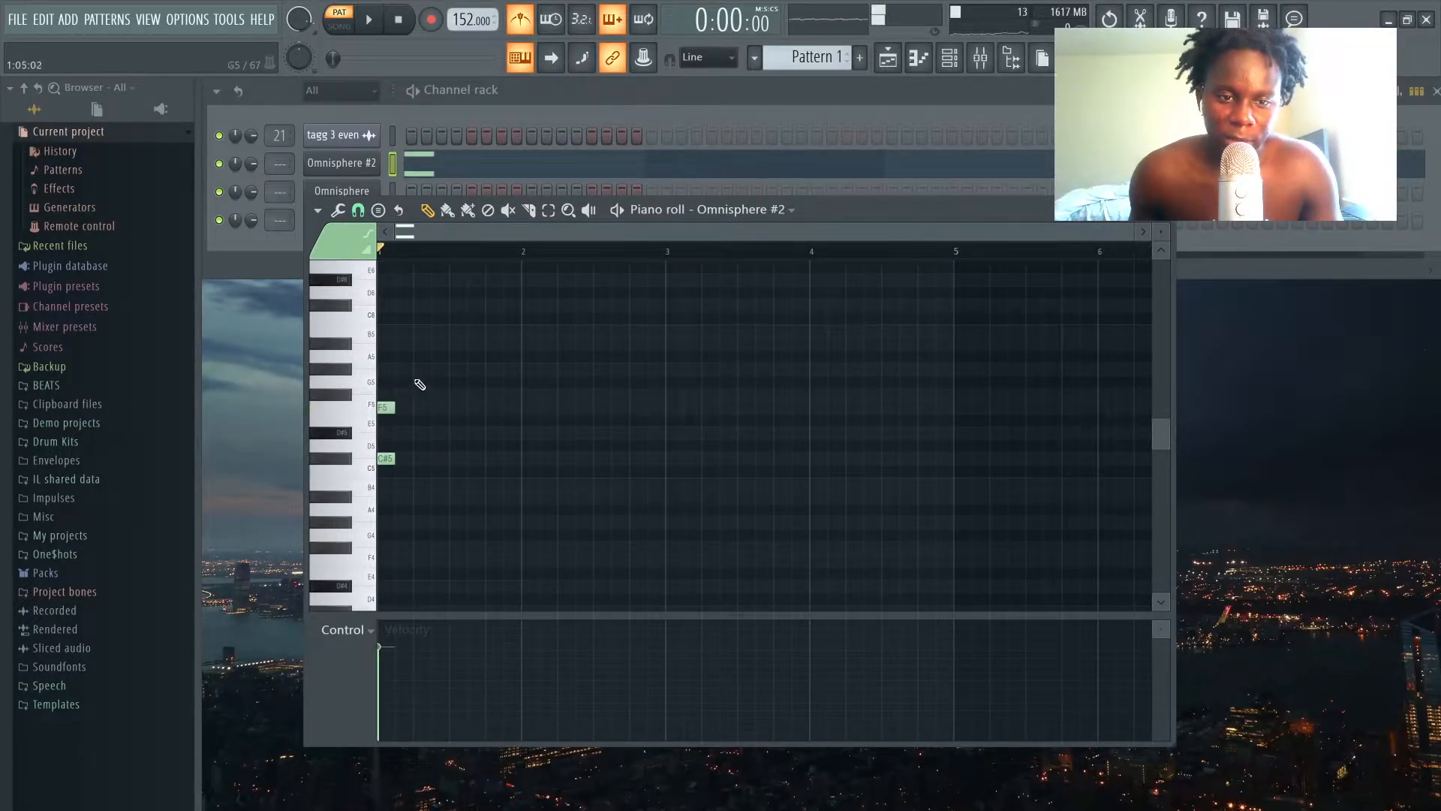
right_click(418, 406)
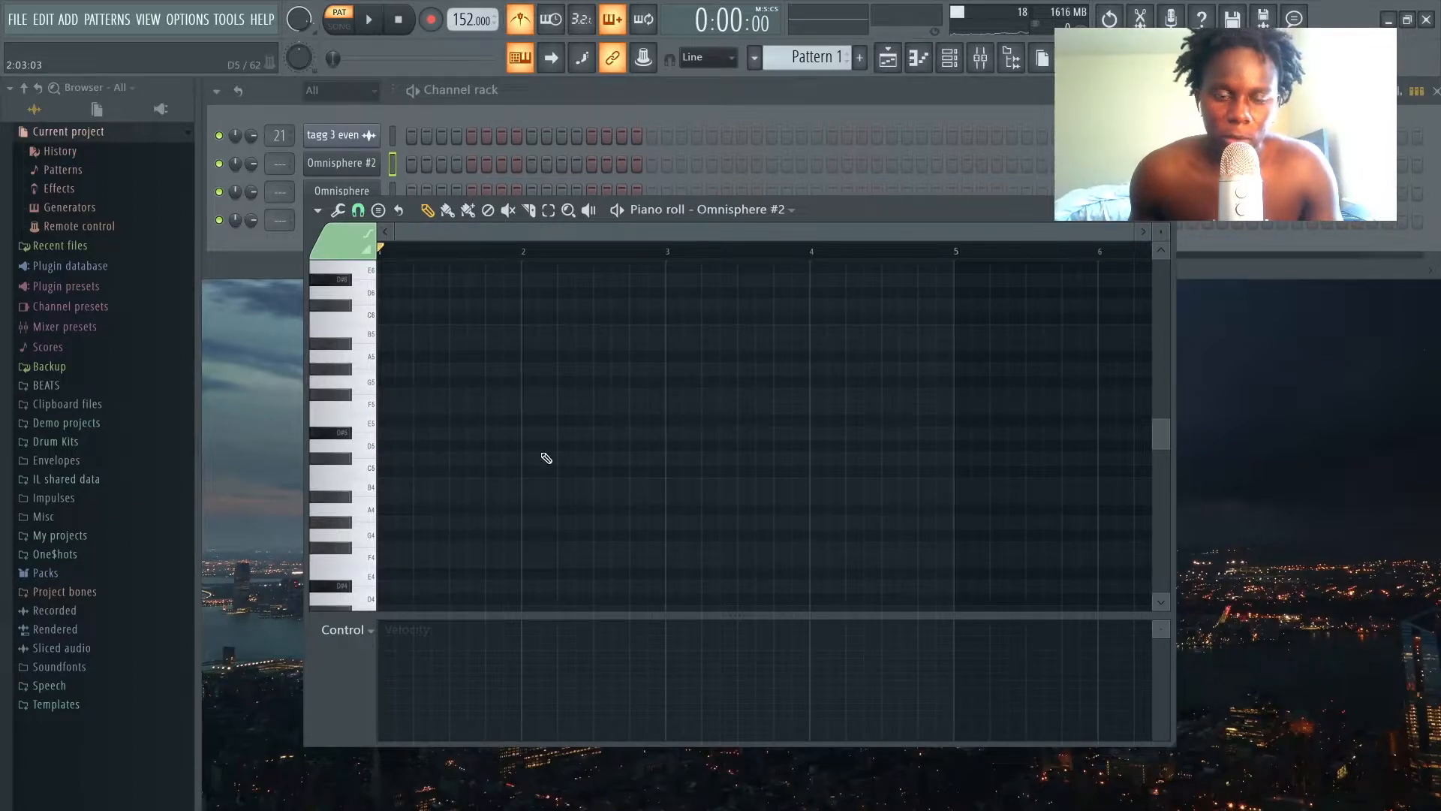
click(388, 458)
click(391, 407)
click(387, 369)
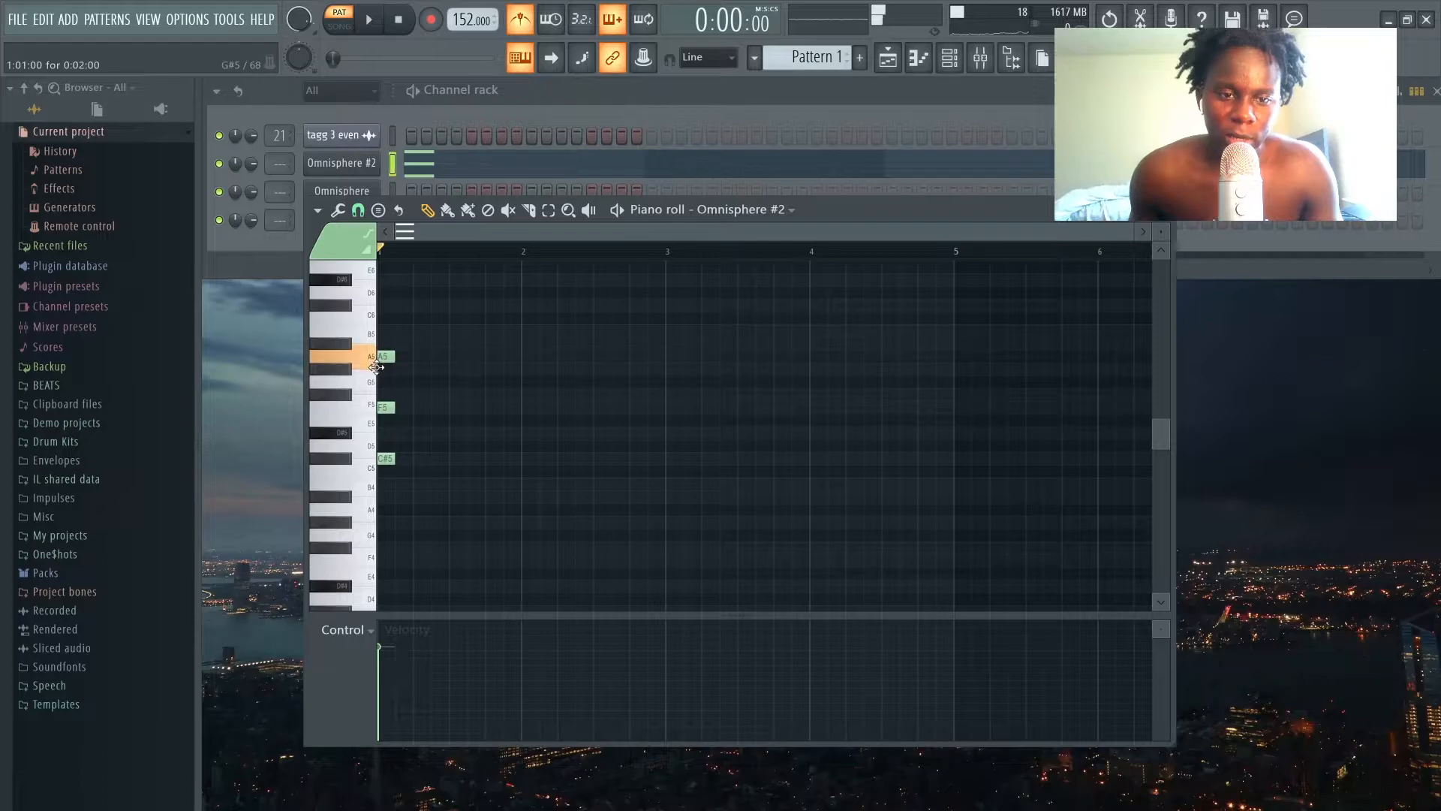
drag(368, 363, 366, 361)
key(ctrl+Down)
key(ctrl+Up)
right_click(387, 405)
click(387, 405)
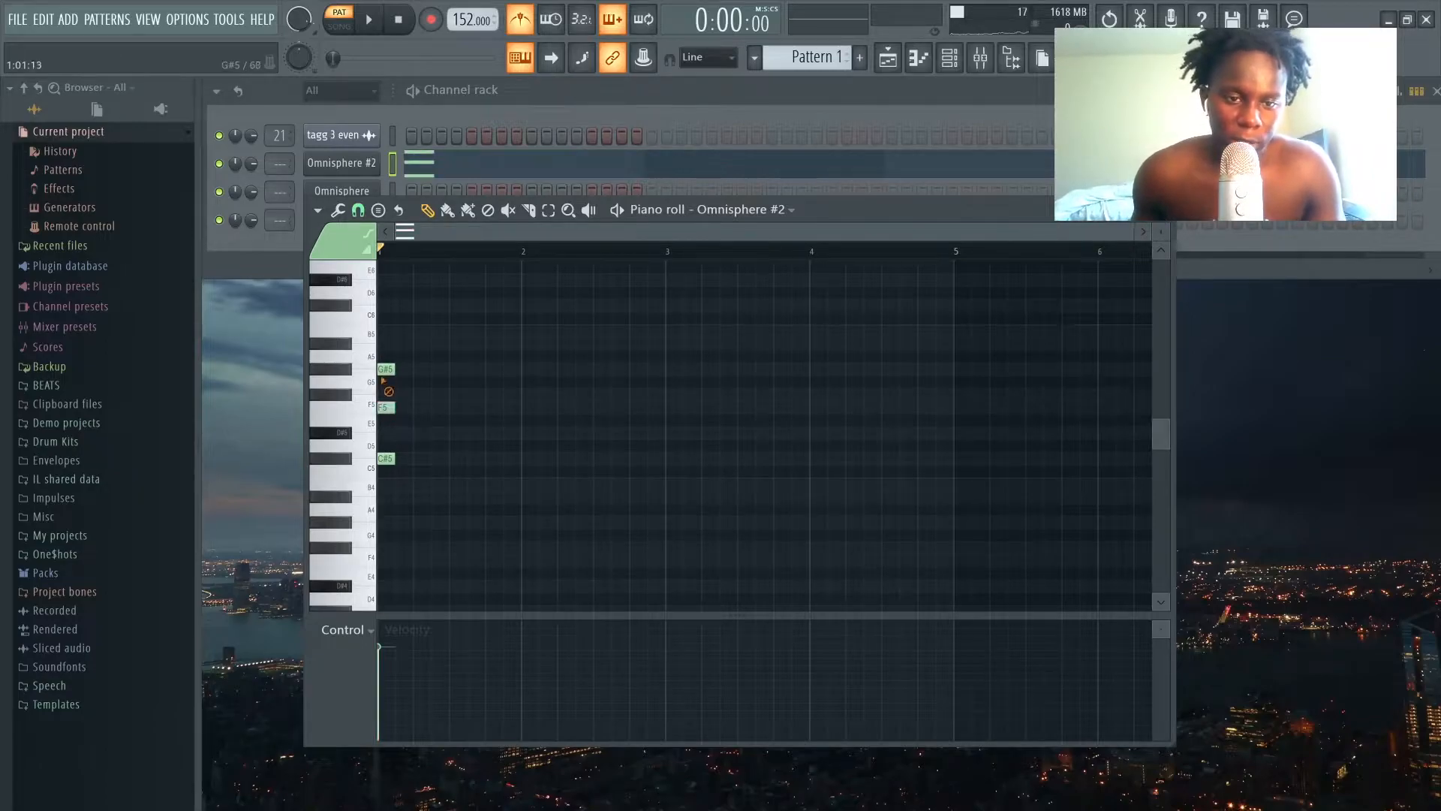
right_click(386, 368)
right_click(386, 407)
right_click(386, 458)
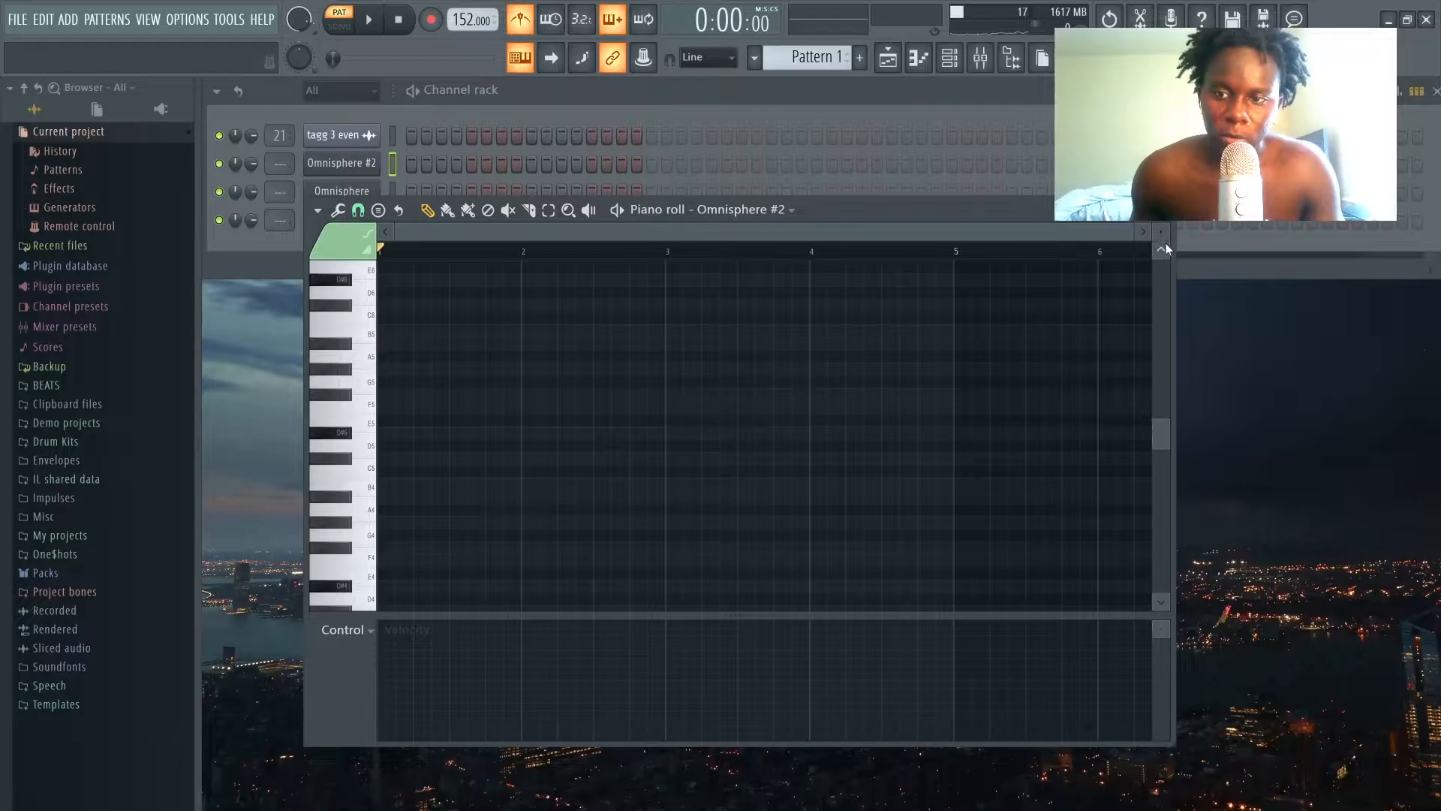
Step: Draw a D#5 note at the start of bar 1 and lengthen it to half a bar
drag(1161, 231, 1161, 224)
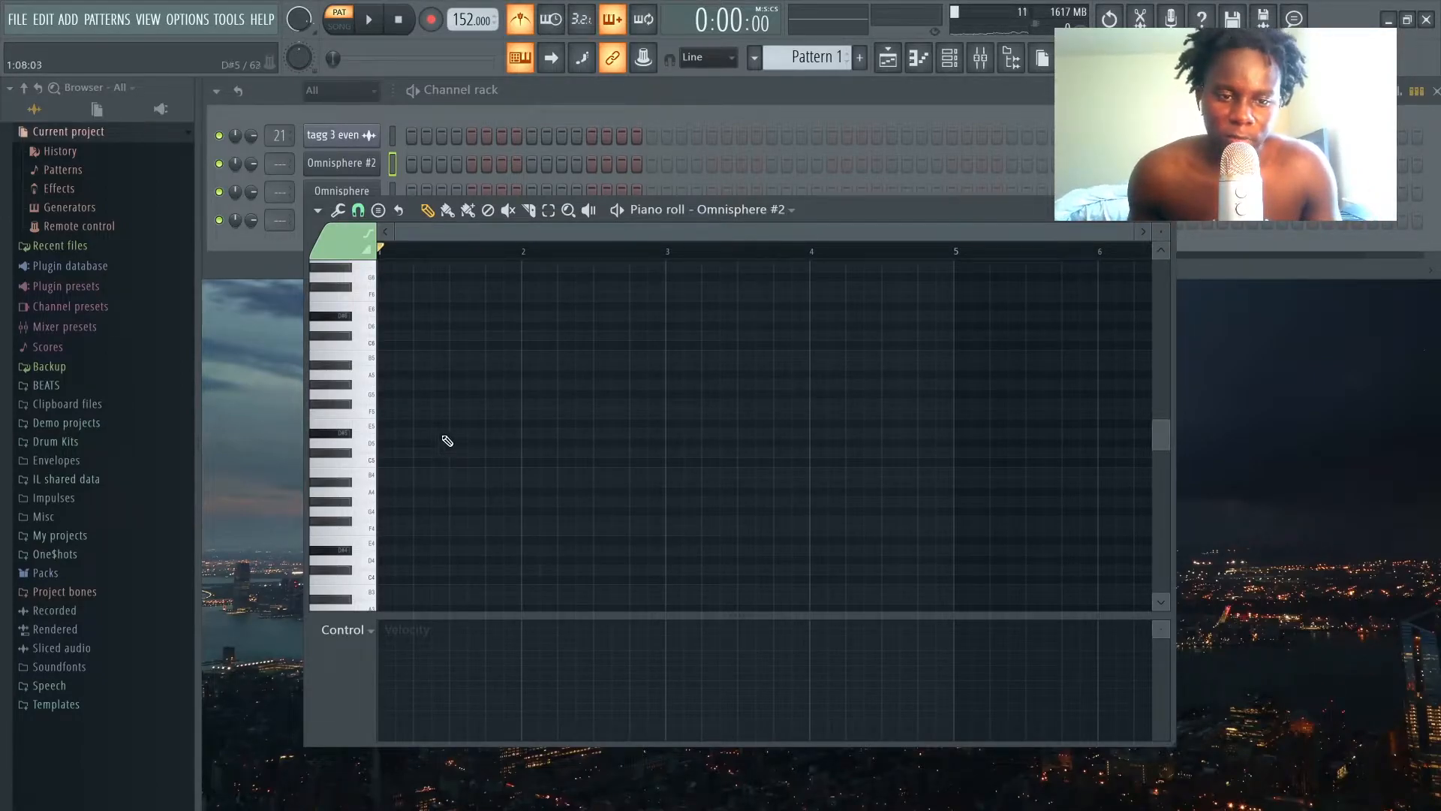
click(383, 433)
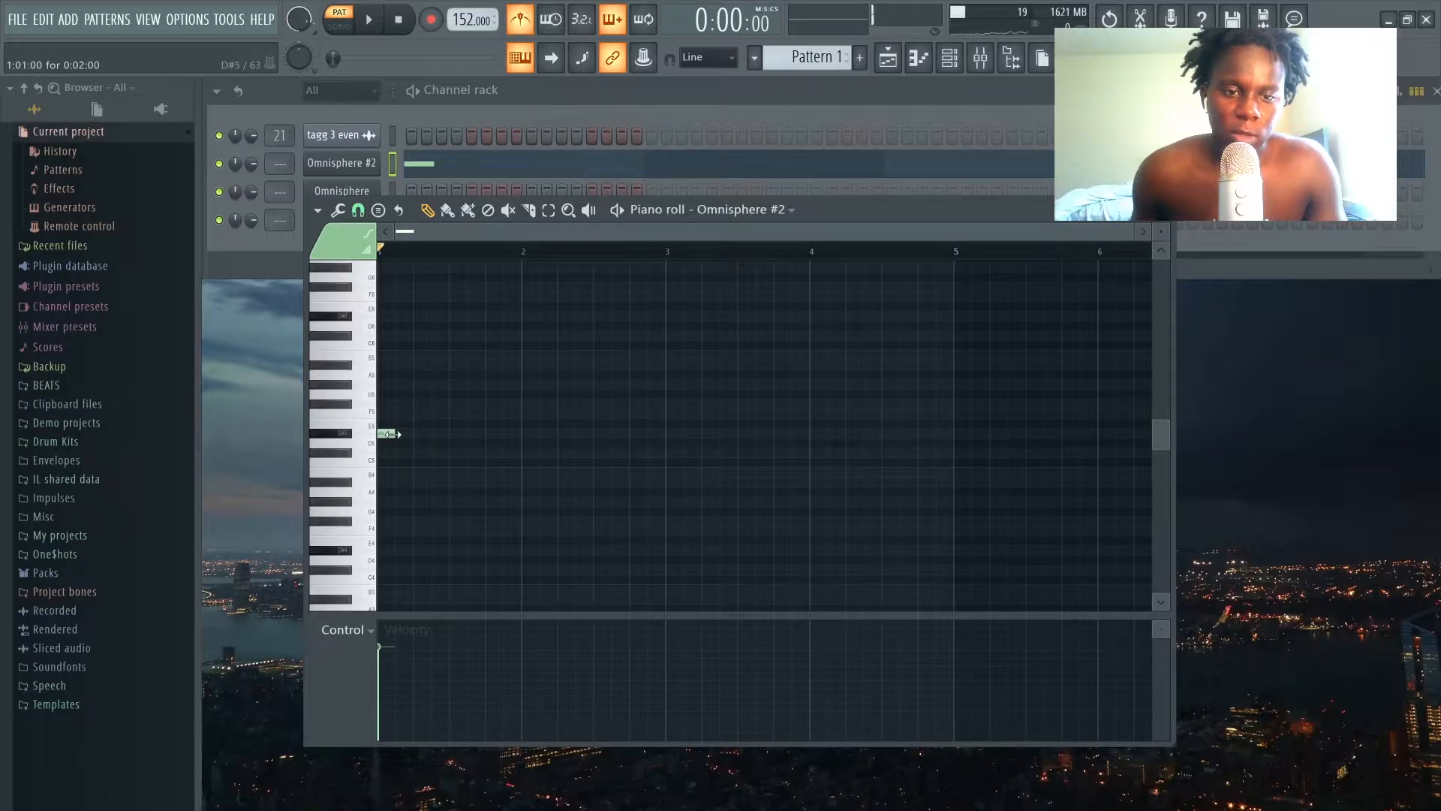
drag(408, 437, 409, 436)
click(397, 433)
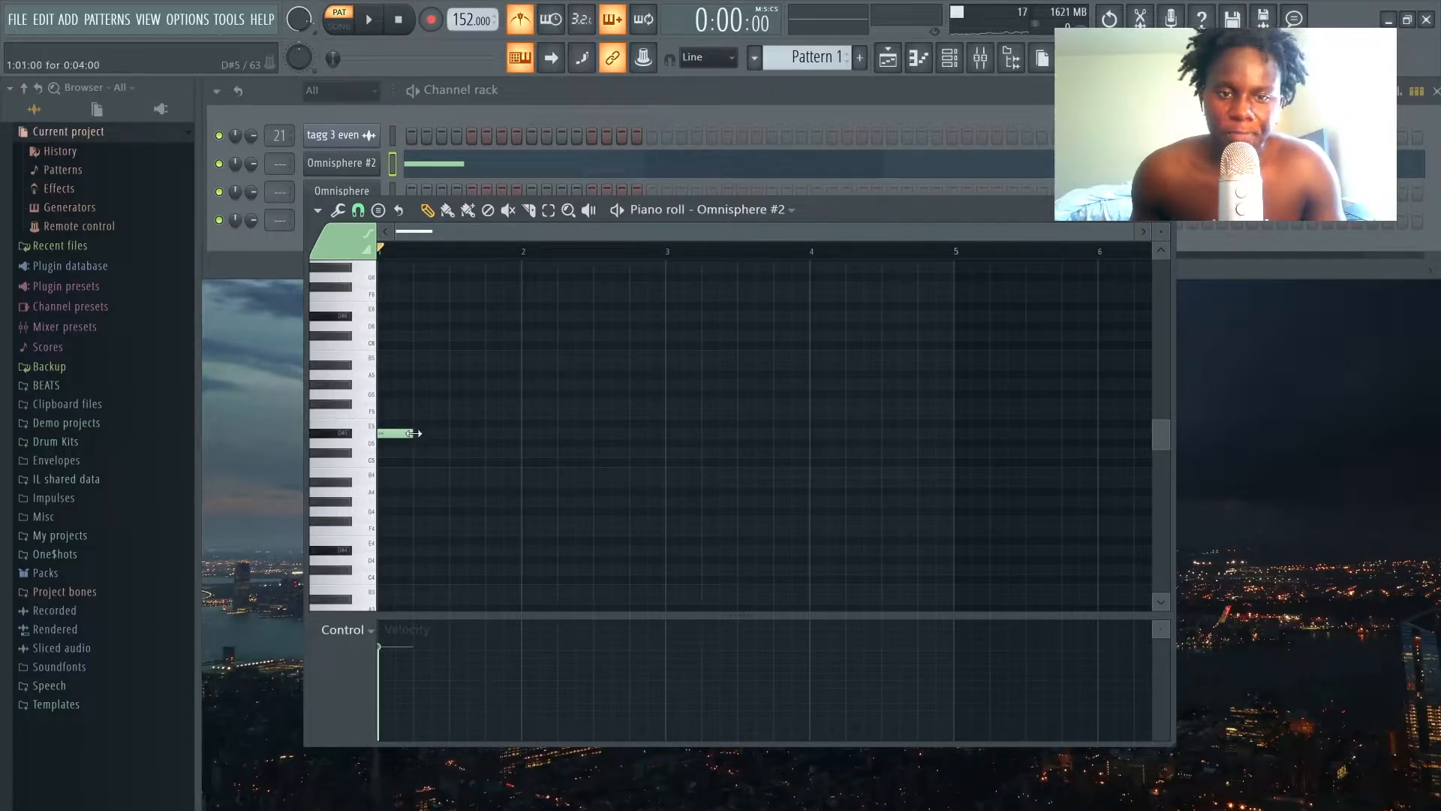
drag(437, 433, 450, 432)
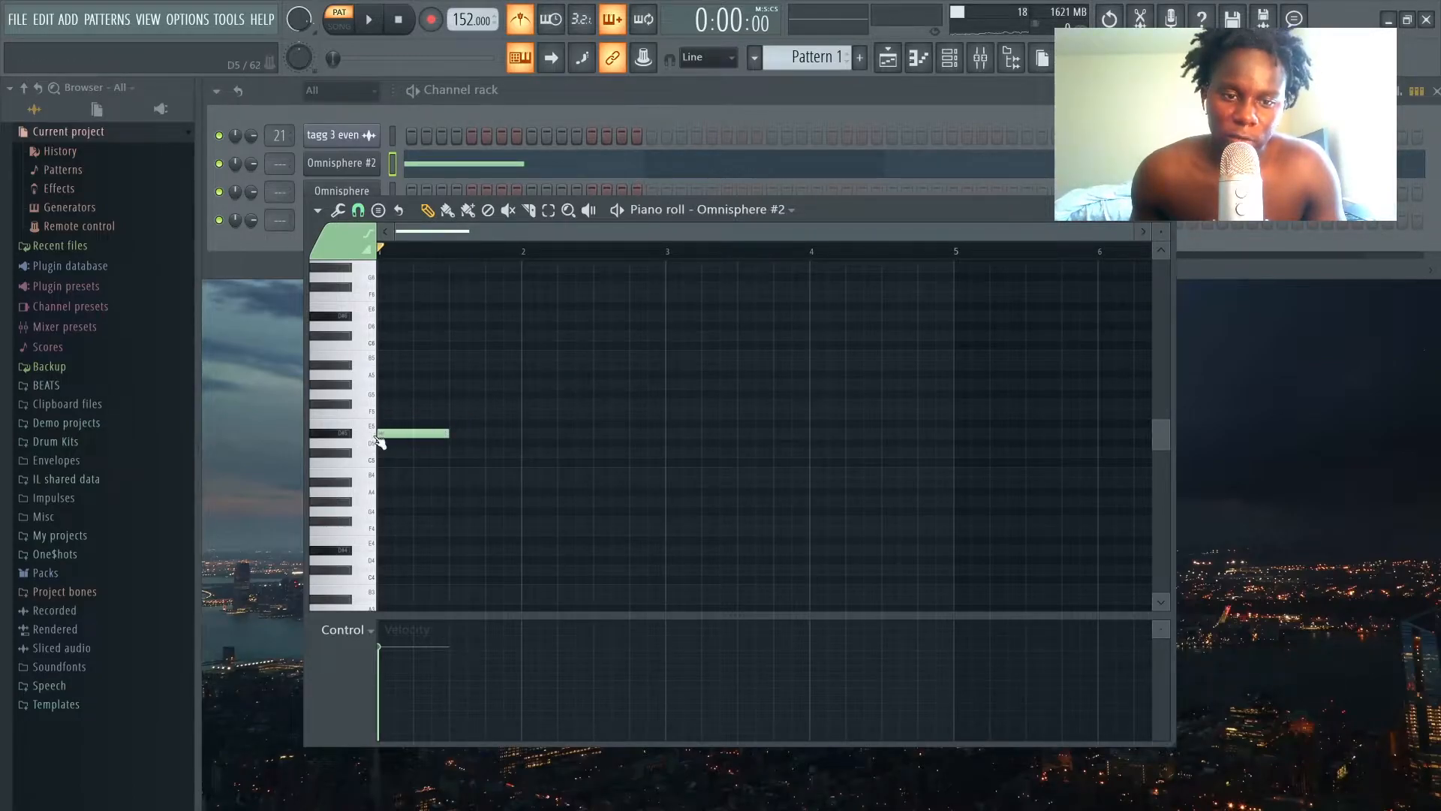
click(452, 454)
right_click(506, 452)
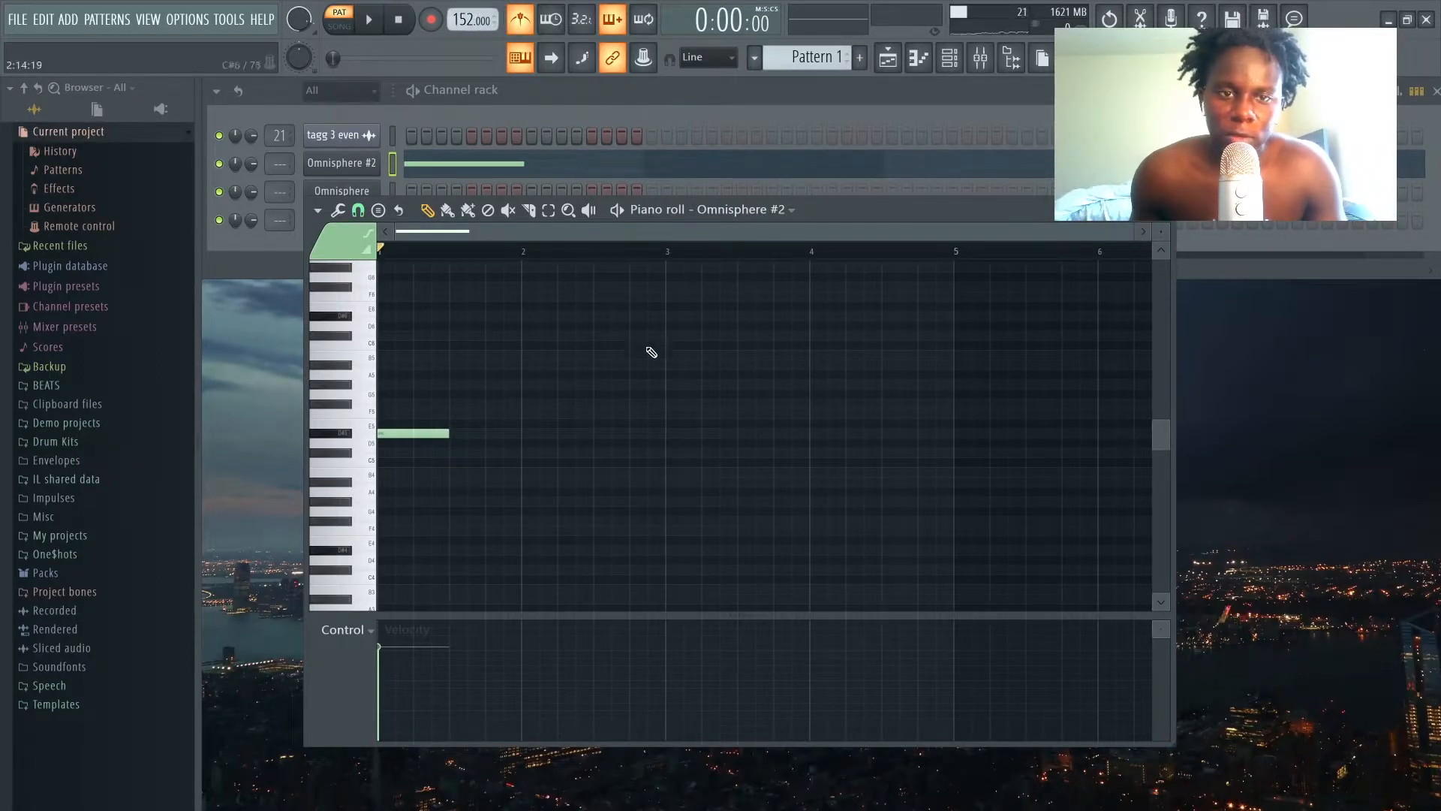
Step: During playback, add half-bar root notes: C#5 at bar 2, A#4 halfway through bar 2, and B4 at bar 3
key(space)
key(space)
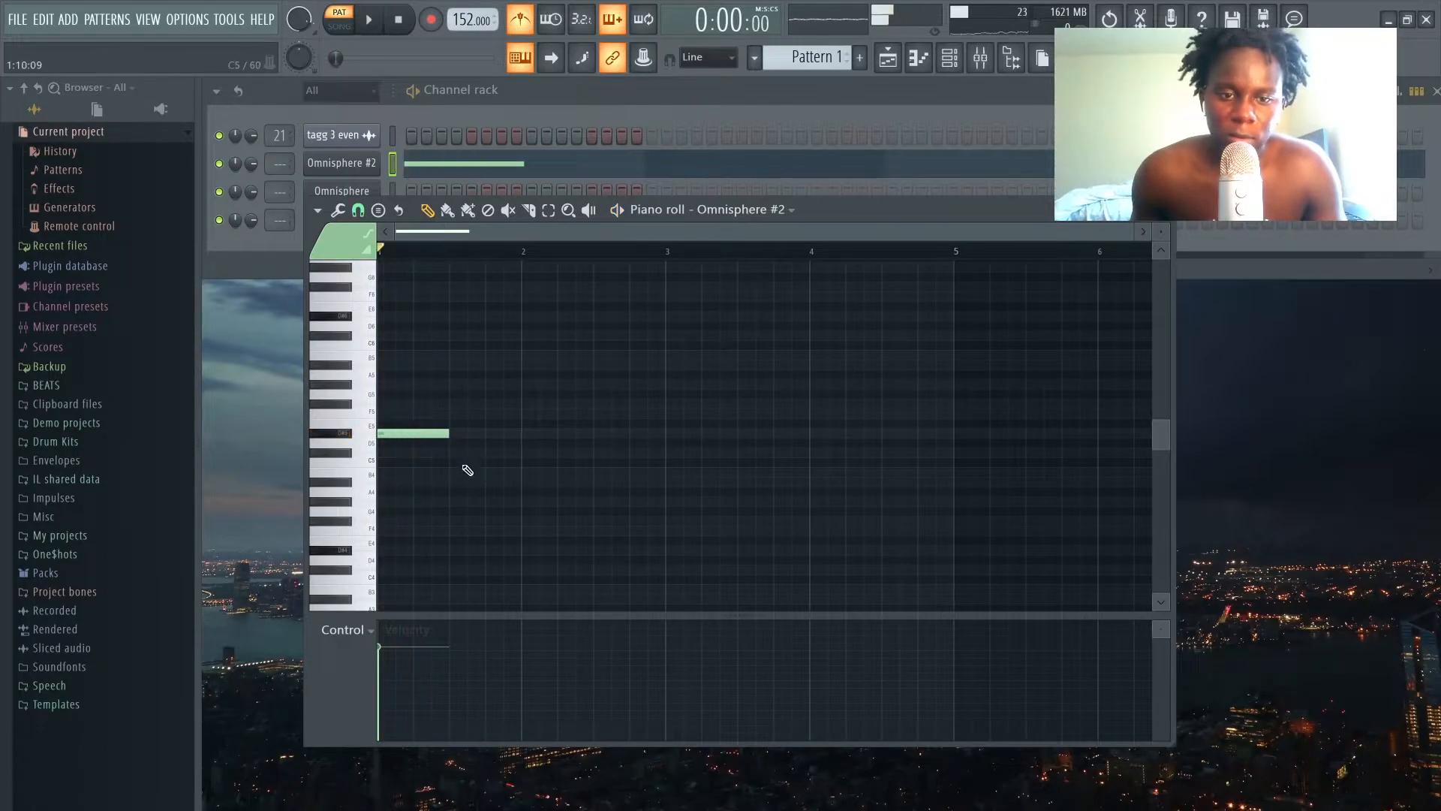
key(space)
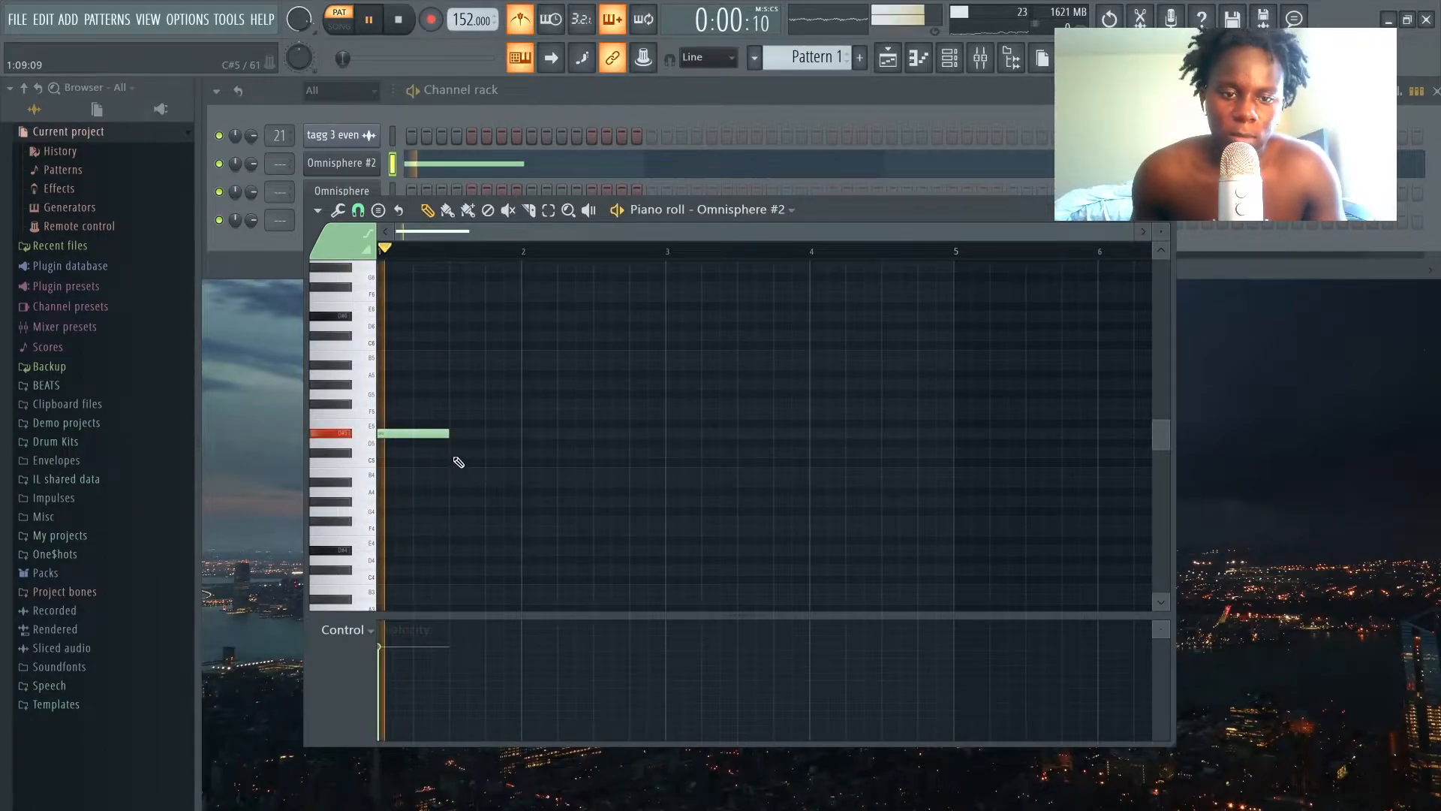
click(523, 454)
click(598, 482)
right_click(605, 483)
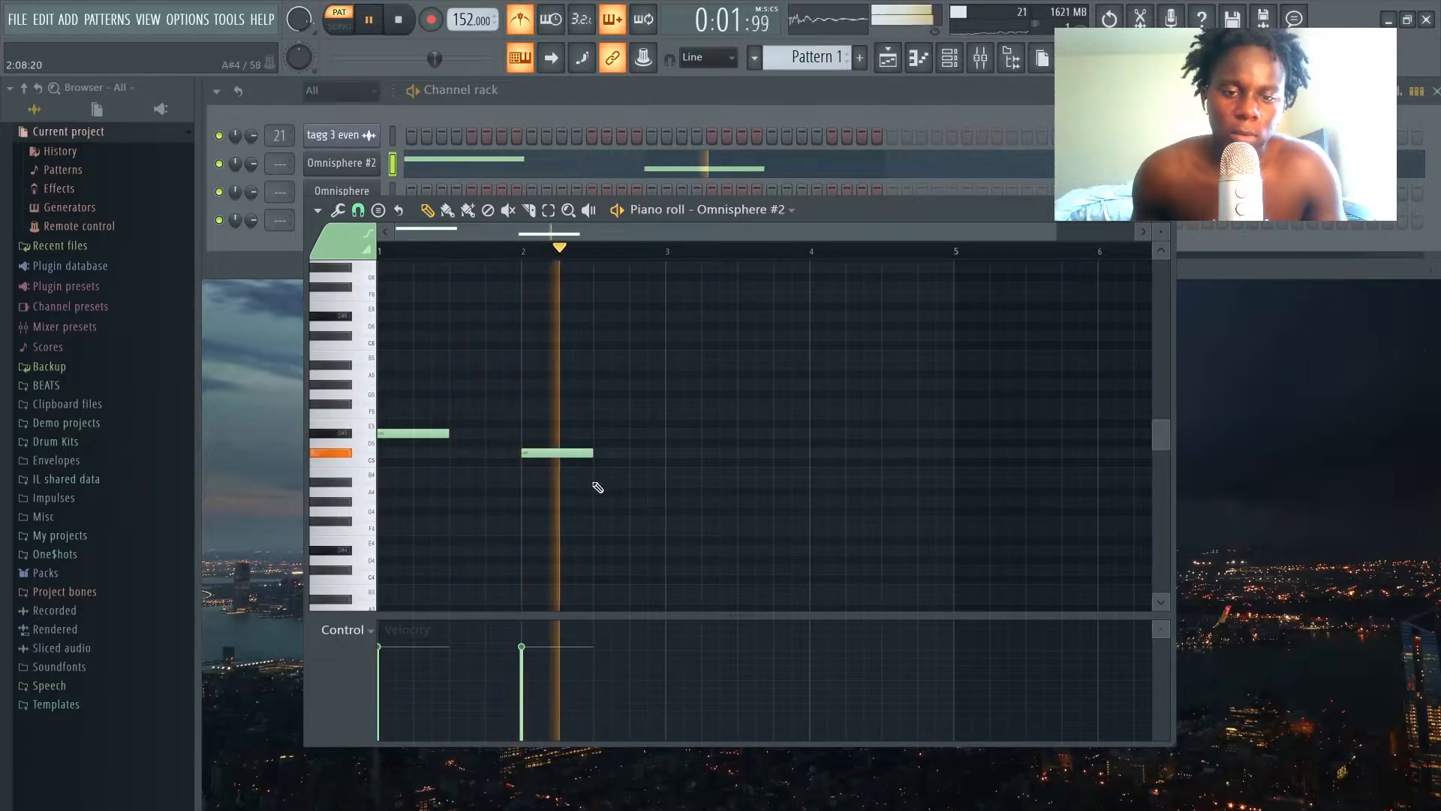
click(597, 483)
click(669, 473)
key(space)
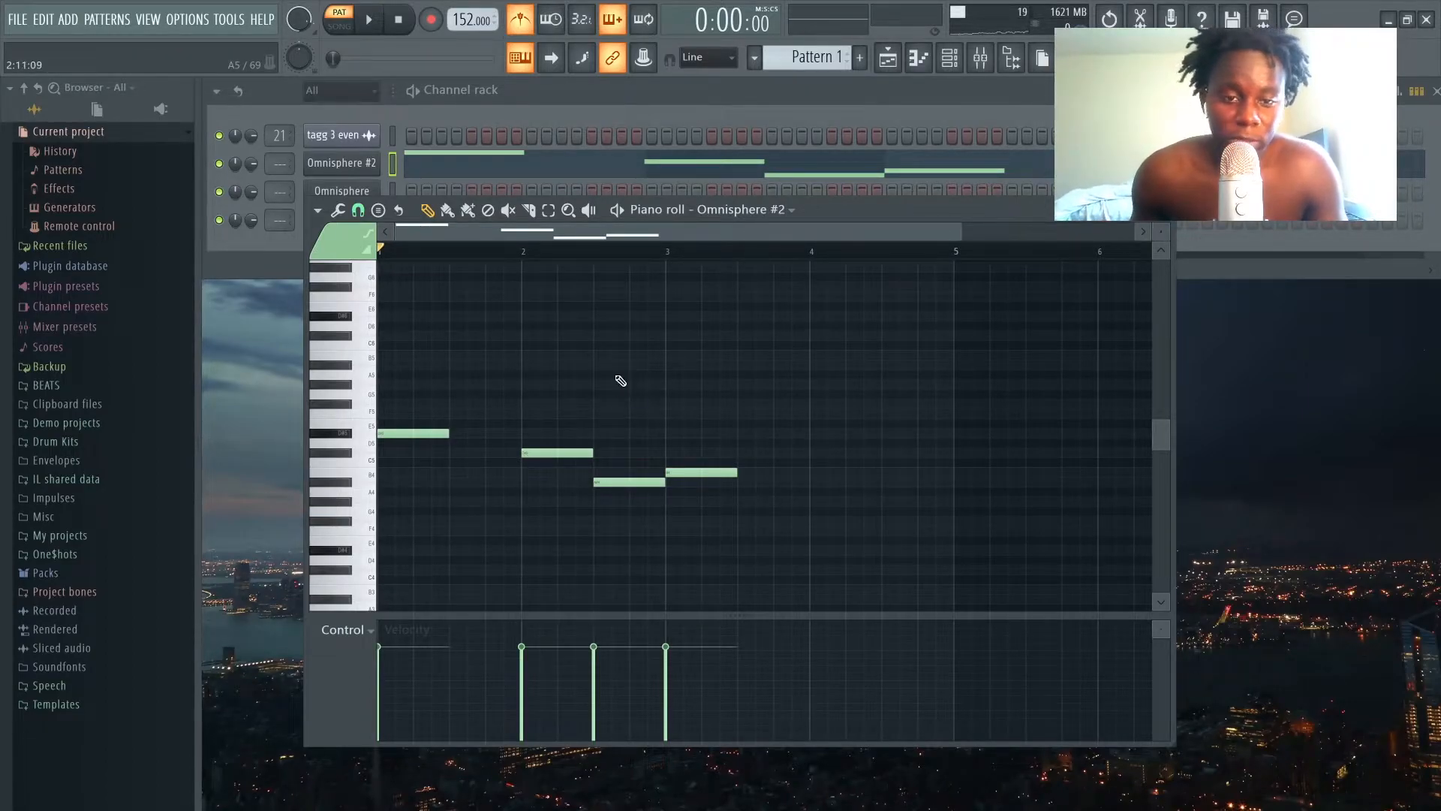
Step: Stack F#5 and A#5 above the D#5 root, and F5 and G#5 above the C#5 root
click(420, 434)
right_click(464, 404)
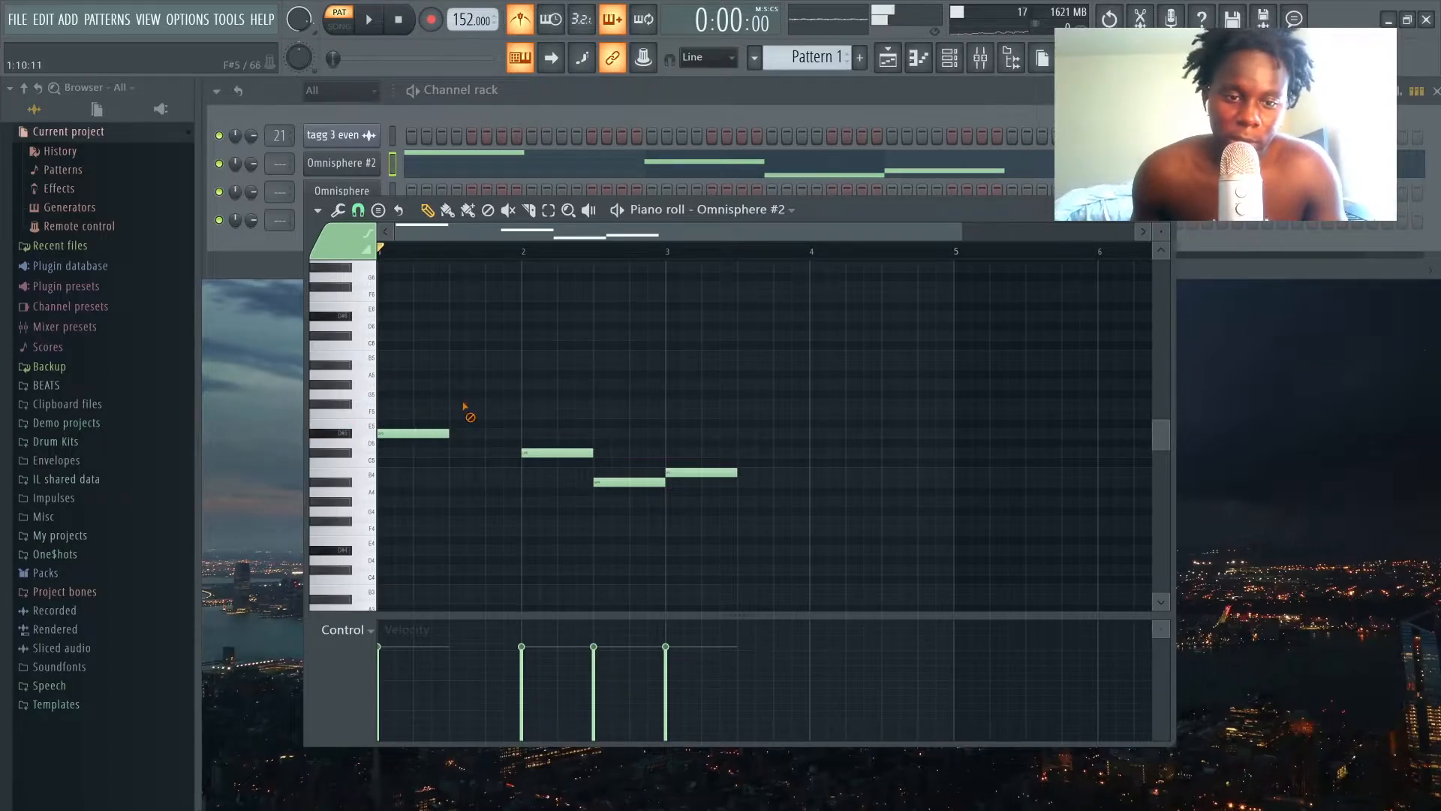
click(410, 404)
click(421, 366)
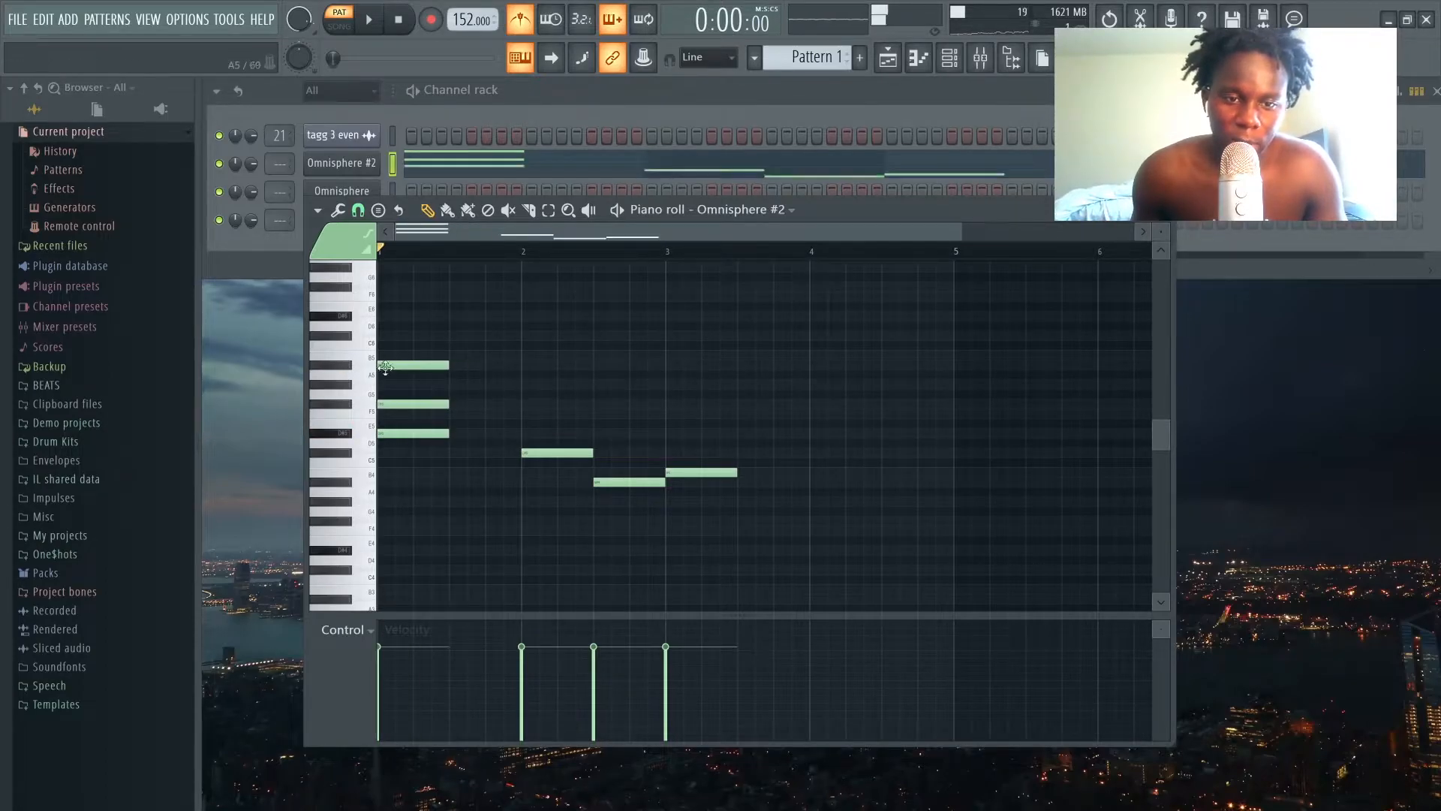
click(532, 414)
click(530, 385)
Step: Stack C#5 and F5 above the A#4 root, D#5 and F#5 above the B4 root, and play back the chords
click(601, 453)
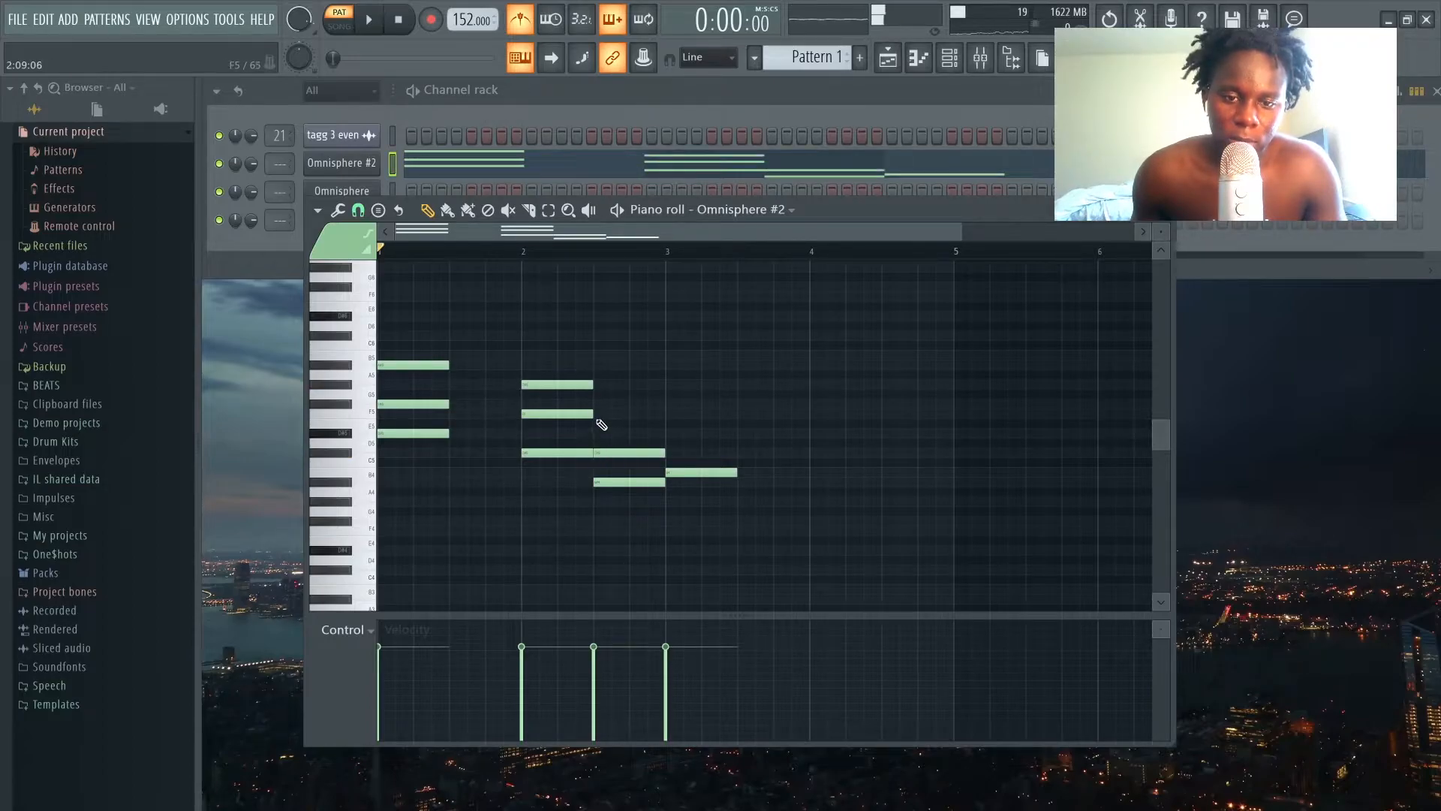
click(601, 414)
click(671, 433)
click(676, 404)
key(space)
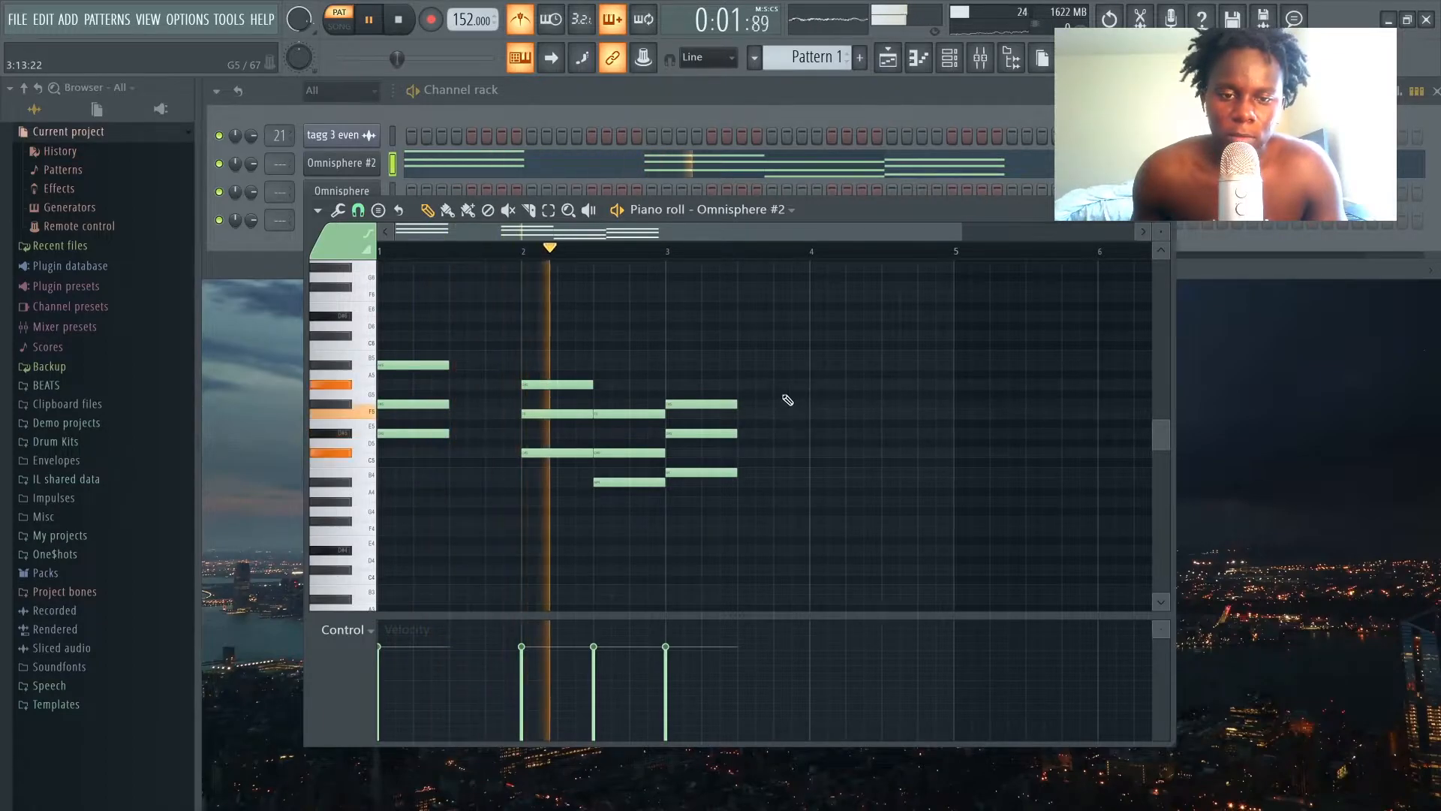
key(space)
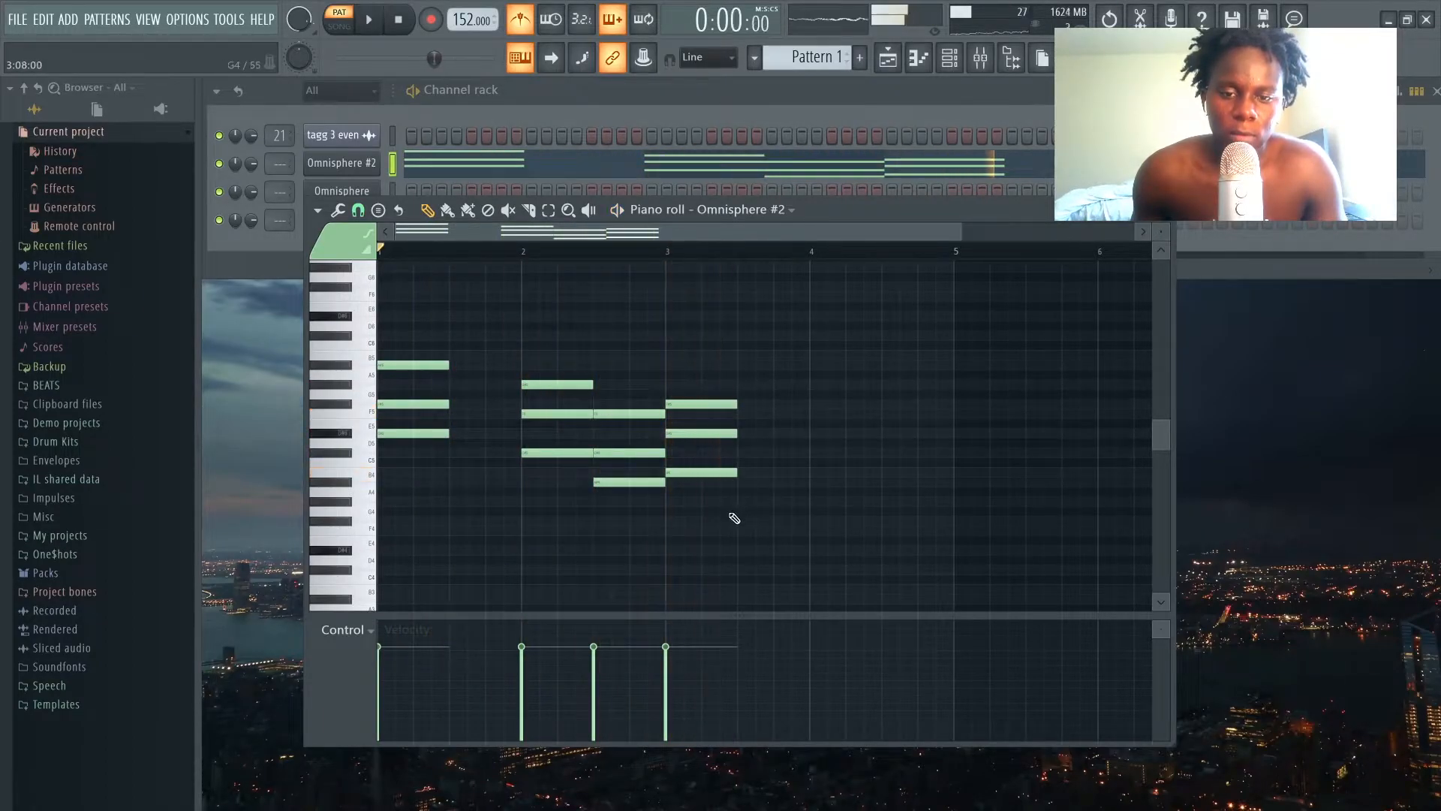
Step: Move the last two chords half a bar later so the A#4 chord starts at bar 3
drag(750, 542, 653, 366)
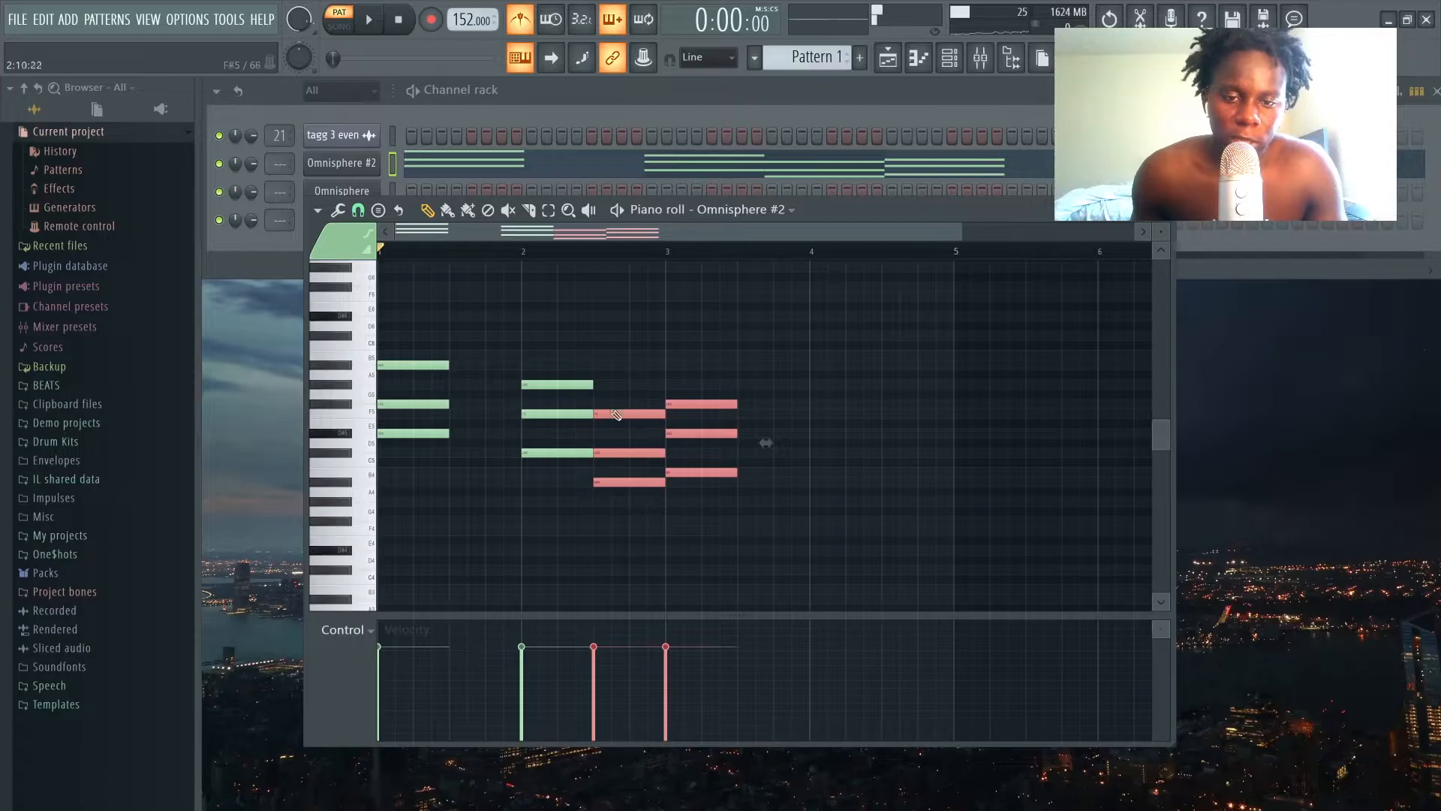
key(space)
drag(613, 413, 688, 405)
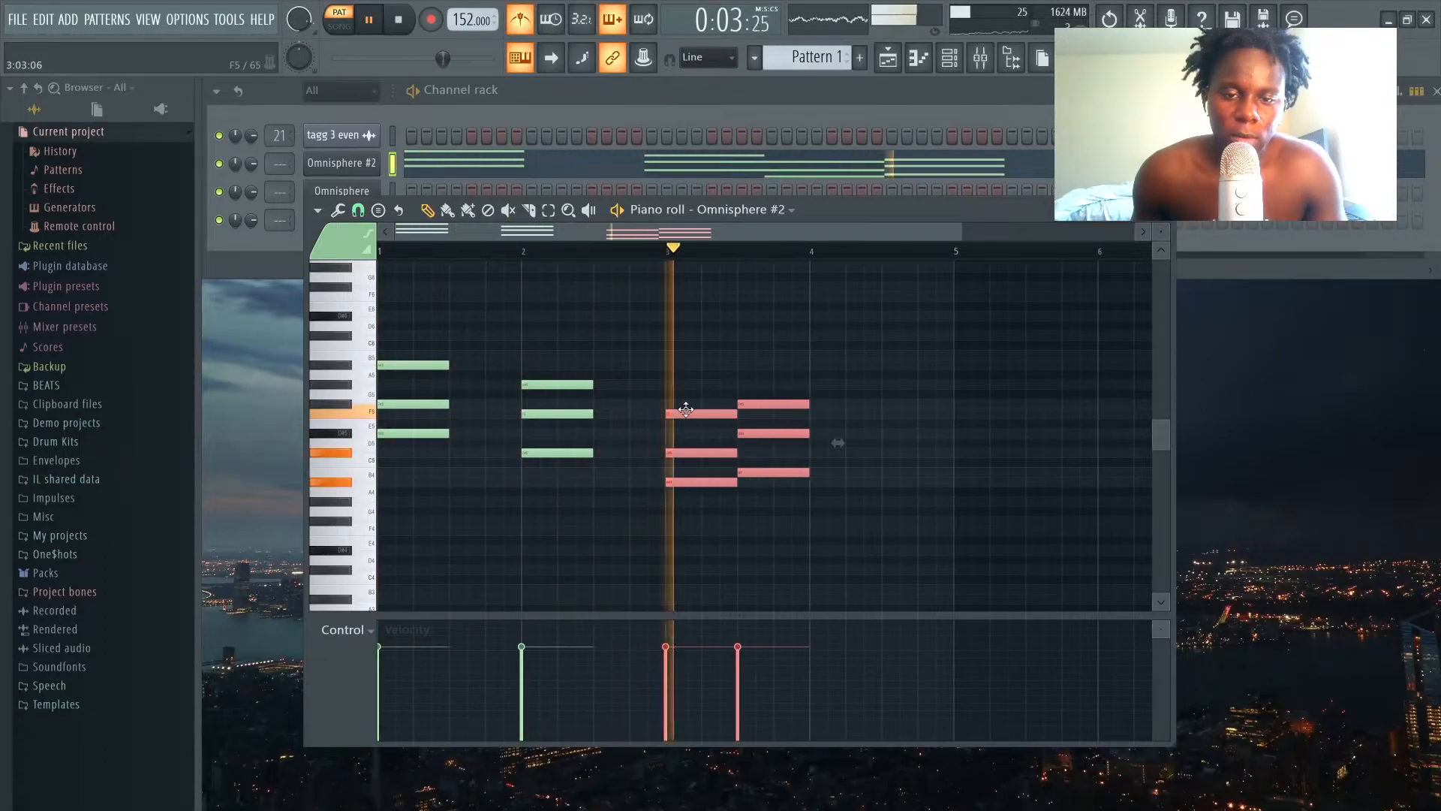
key(space)
Step: Move the B4 chord to the start of bar 4, and turn off the metronome while playing the pattern
click(804, 521)
drag(811, 526, 857, 406)
key(space)
click(463, 286)
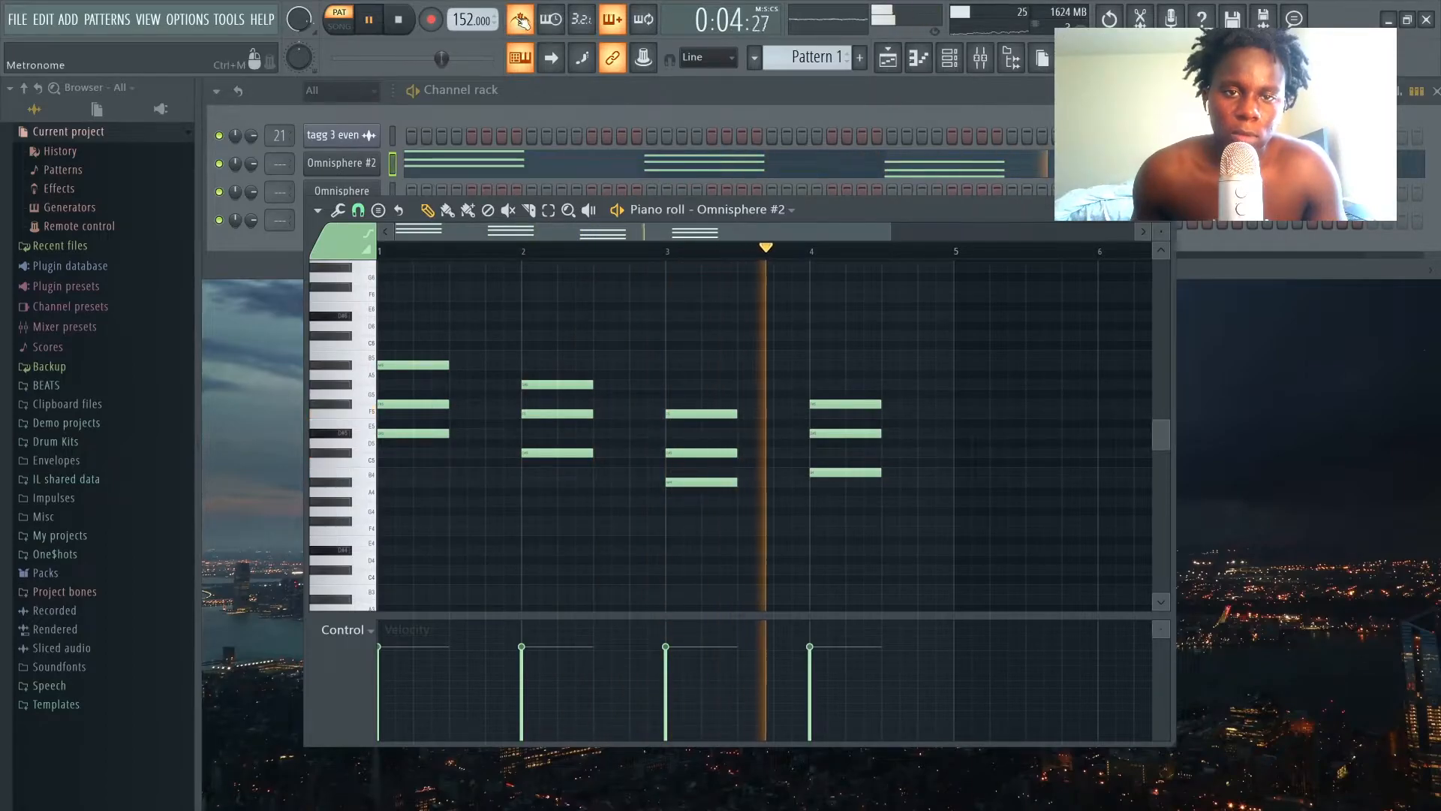
key(space)
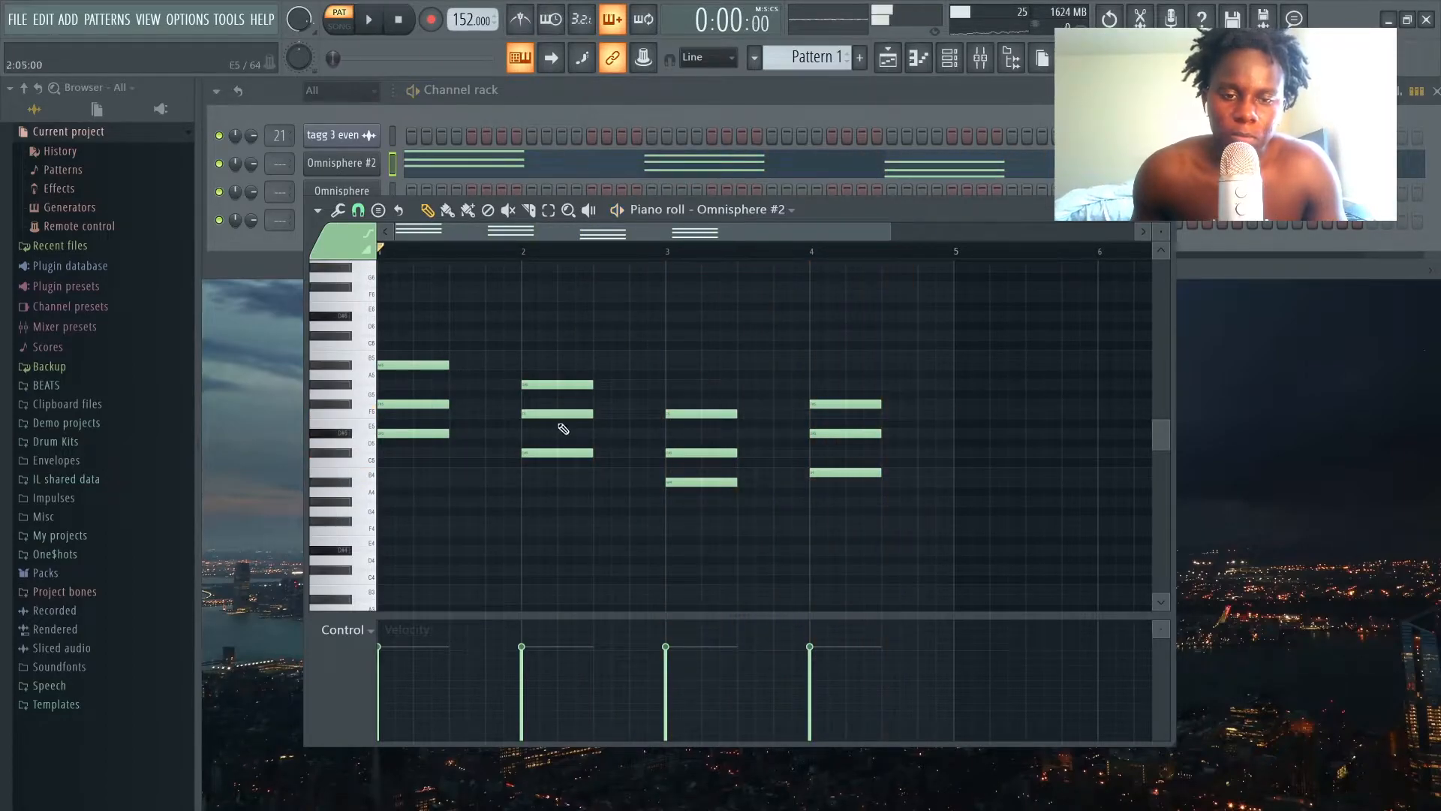
Step: Raise the middle note of all four chords by one octave
click(443, 406)
ctrl+click(552, 414)
ctrl+click(722, 453)
ctrl+click(829, 433)
scroll(829, 426, up, 3)
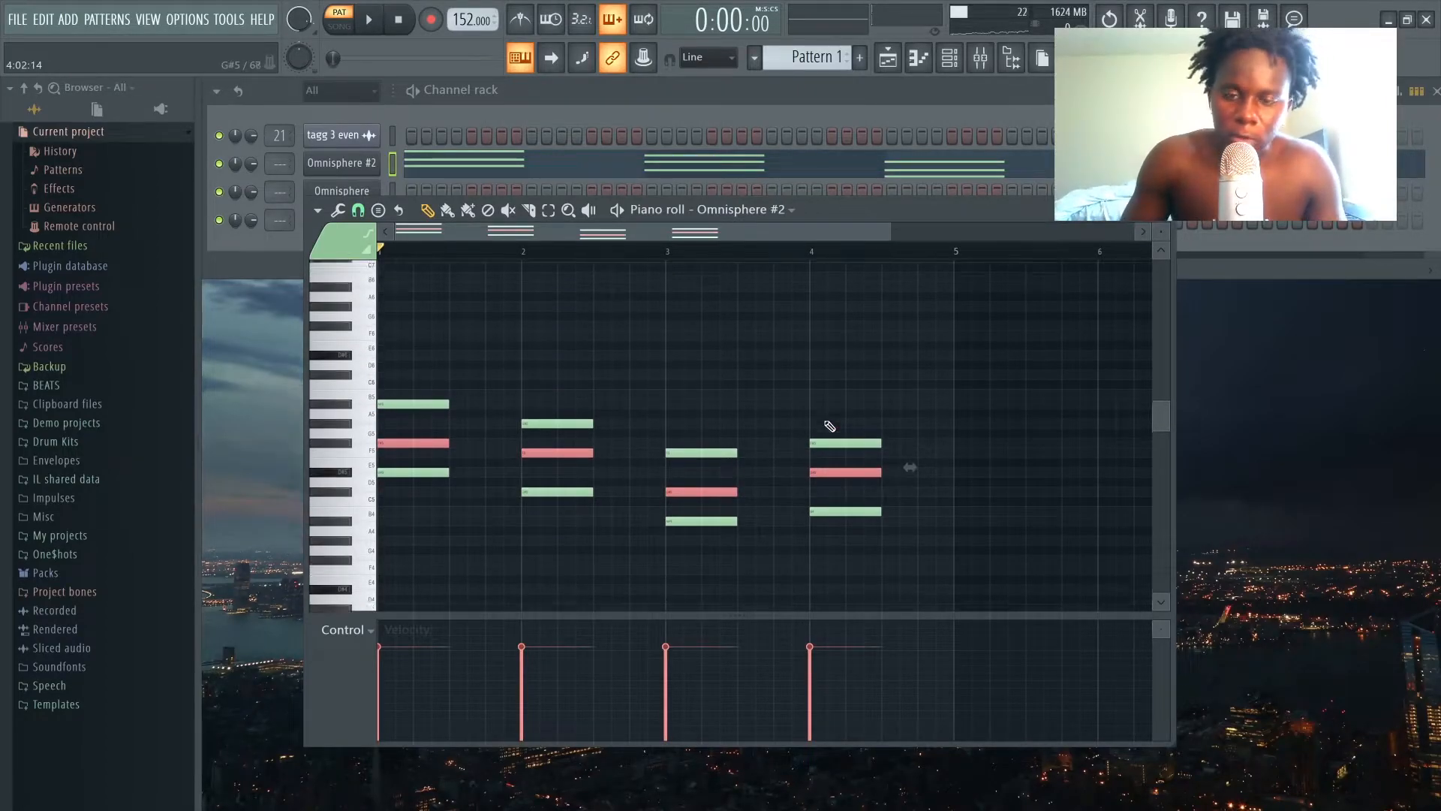
scroll(828, 423, up, 1)
key(ctrl+Up)
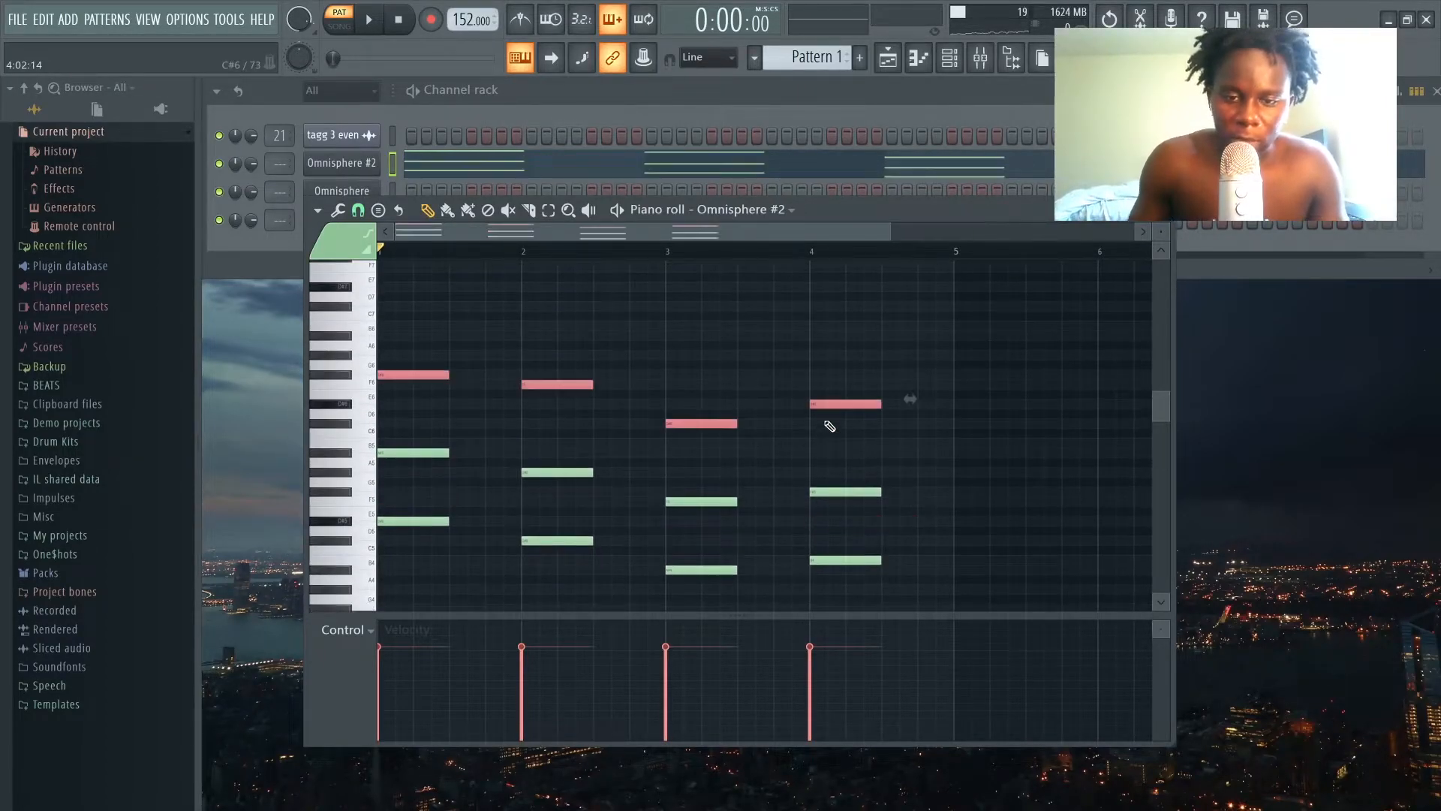
ctrl+click(711, 470)
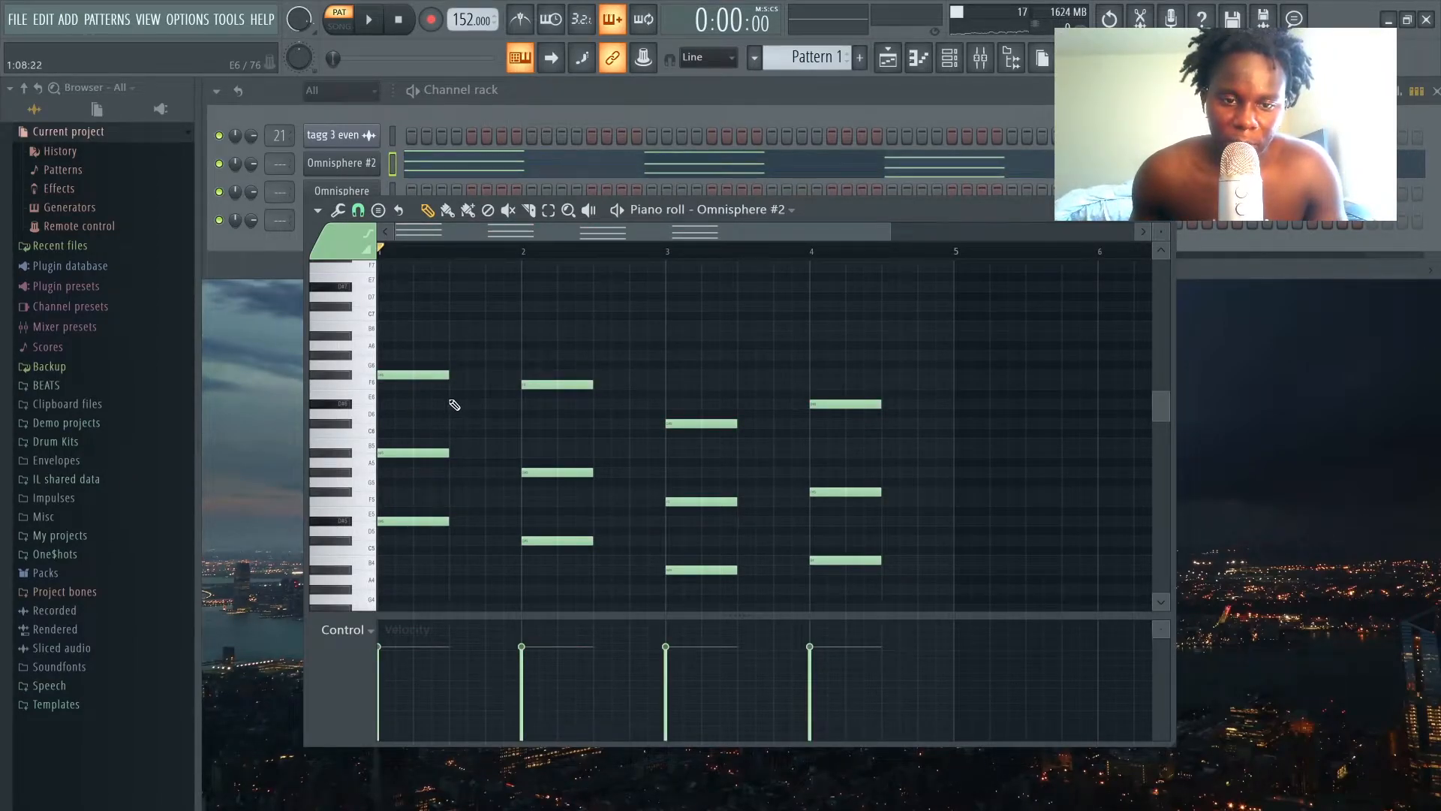
Step: Play back the chords and add a half-bar D#6 note at beat 3 of bar 1
key(space)
key(space)
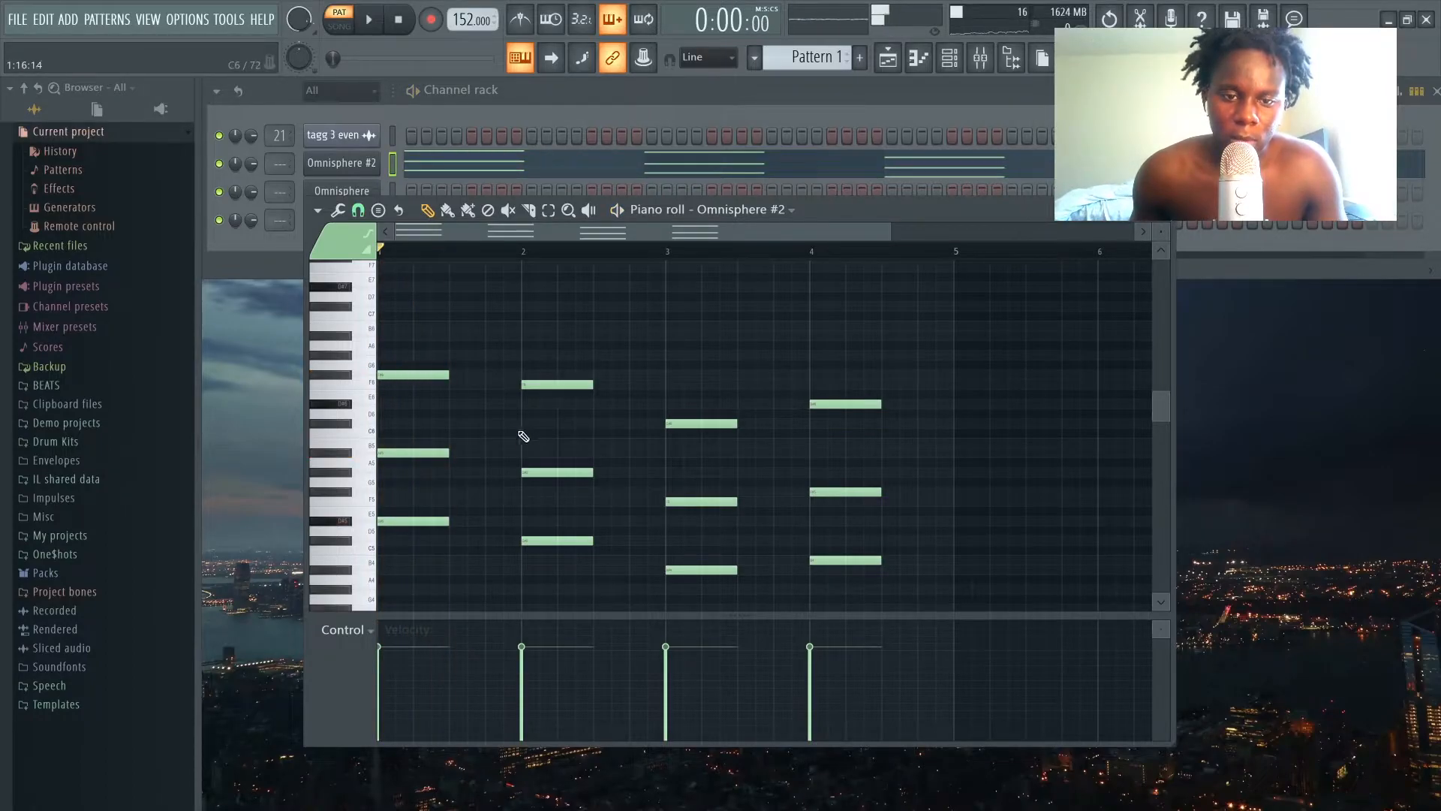
key(space)
click(457, 492)
key(space)
drag(480, 490, 476, 404)
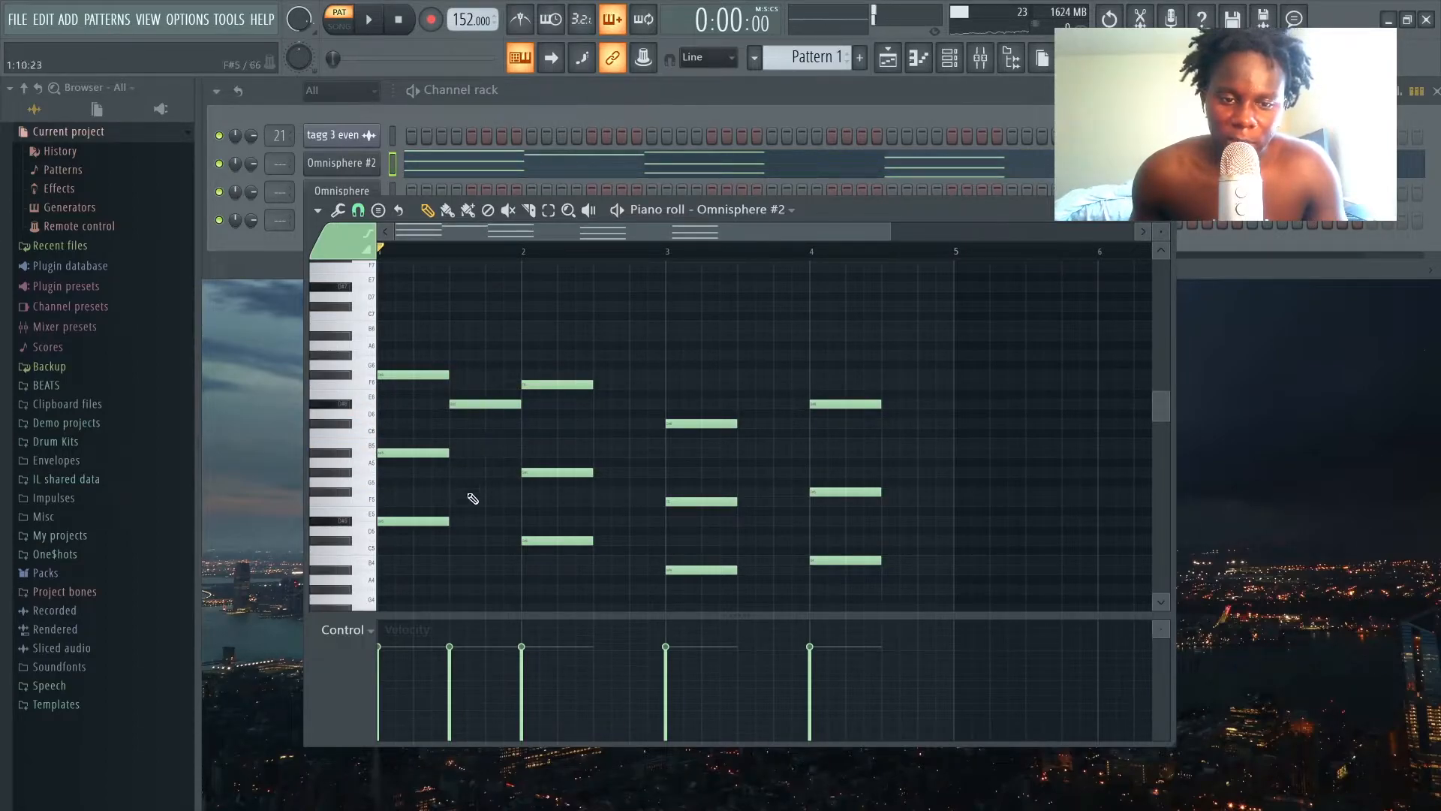
key(space)
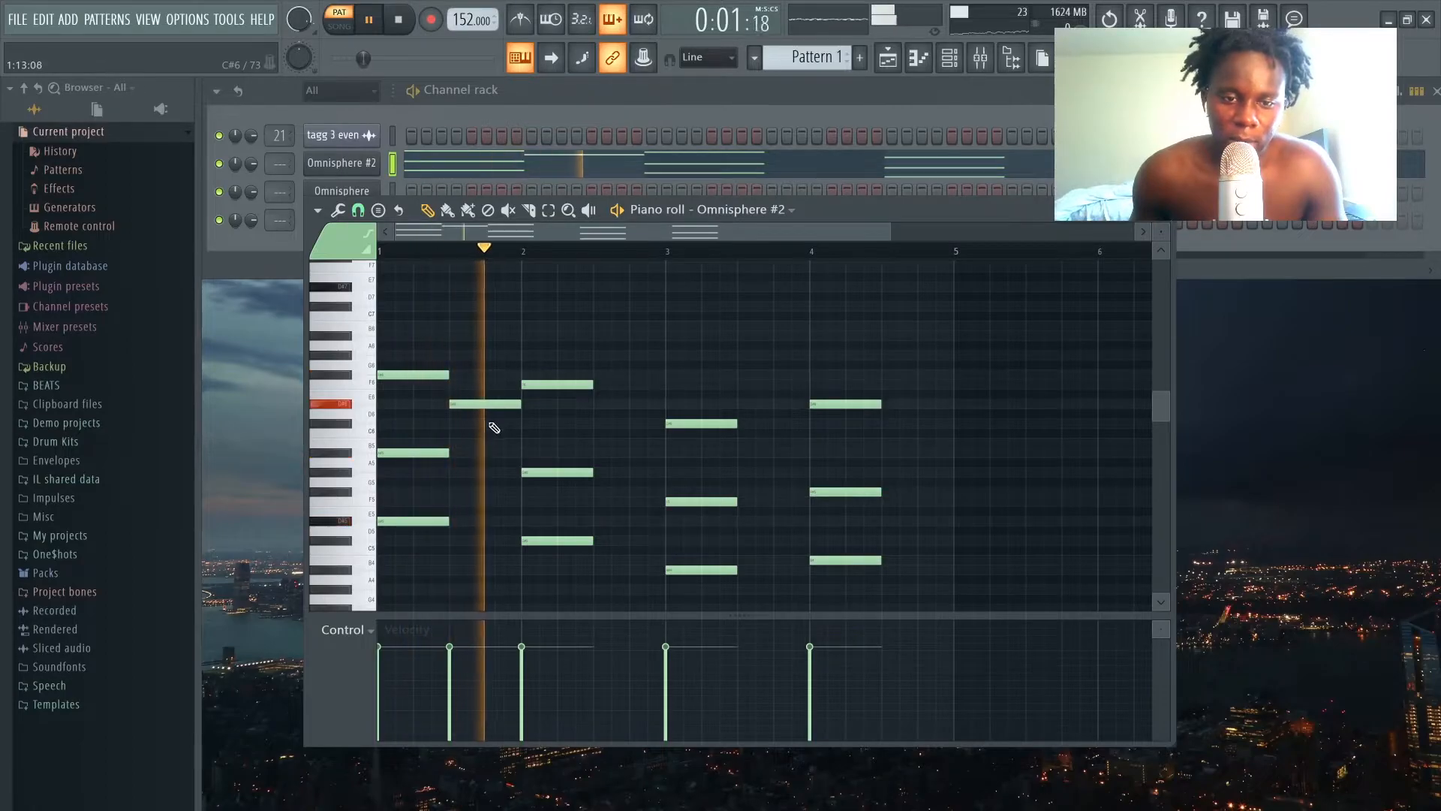
Step: Add an A#5 note at step 13 and a C#6 note at step 15 of bar 1, checking them by playback
click(497, 424)
key(space)
drag(504, 424, 508, 460)
key(space)
key(space)
click(526, 461)
right_click(526, 461)
click(514, 426)
key(space)
key(space)
key(space)
Step: Place a C#6 note at beat 3 of bar 2 and play back the pattern
drag(552, 424, 596, 419)
key(space)
key(space)
key(space)
Step: Shorten the first chord's A#5 note to two steps and repeat it at beat 2 of bar 1
click(597, 453)
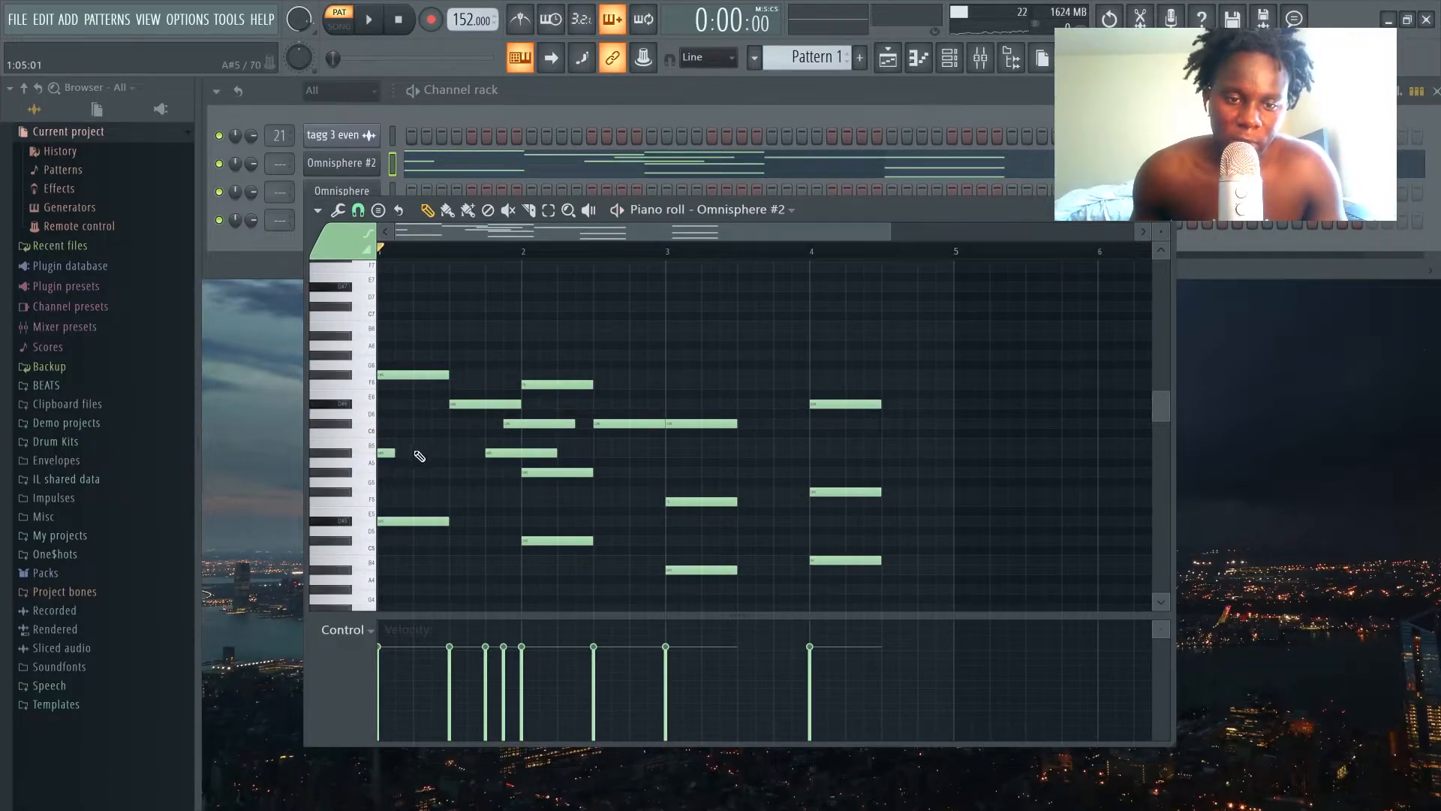
click(417, 454)
key(space)
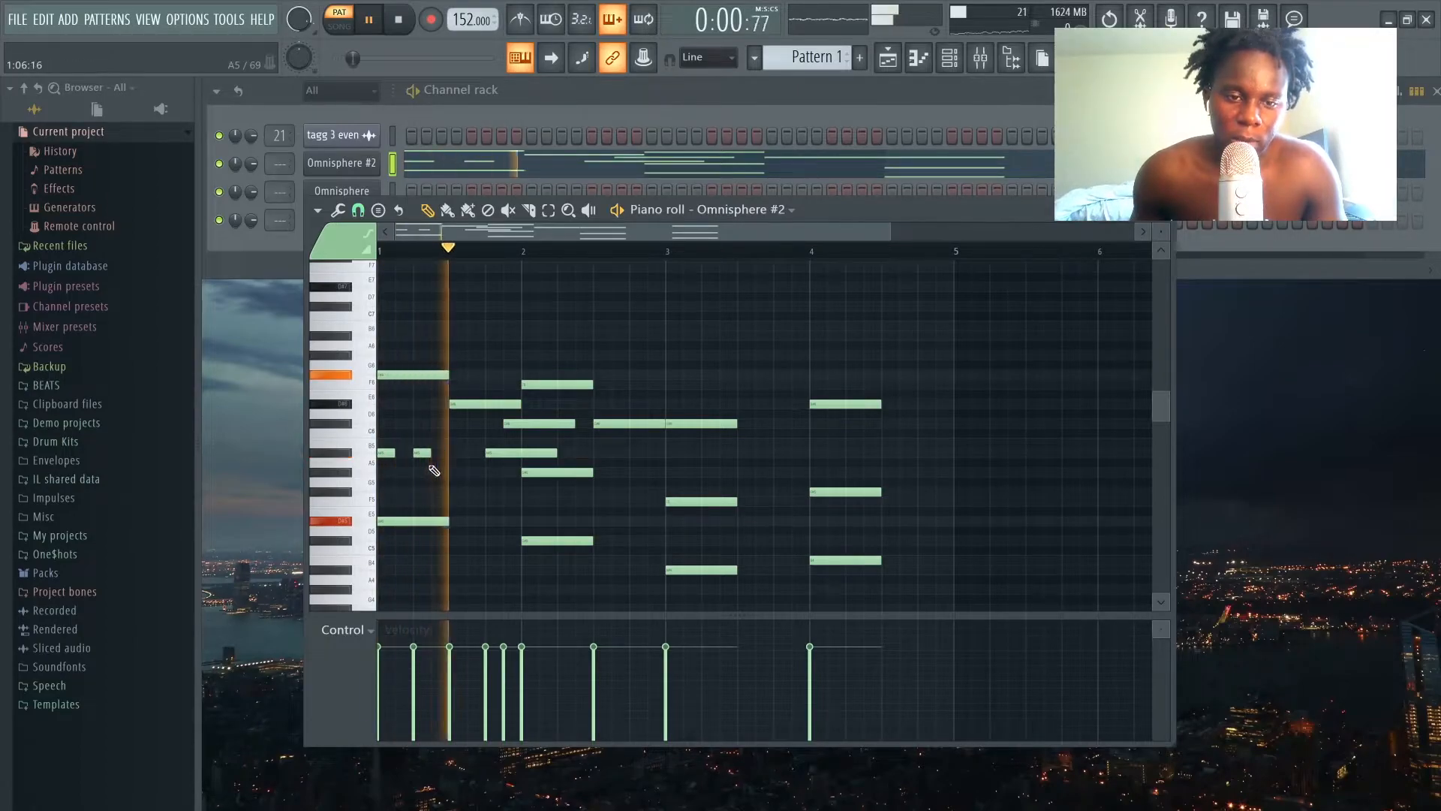
key(space)
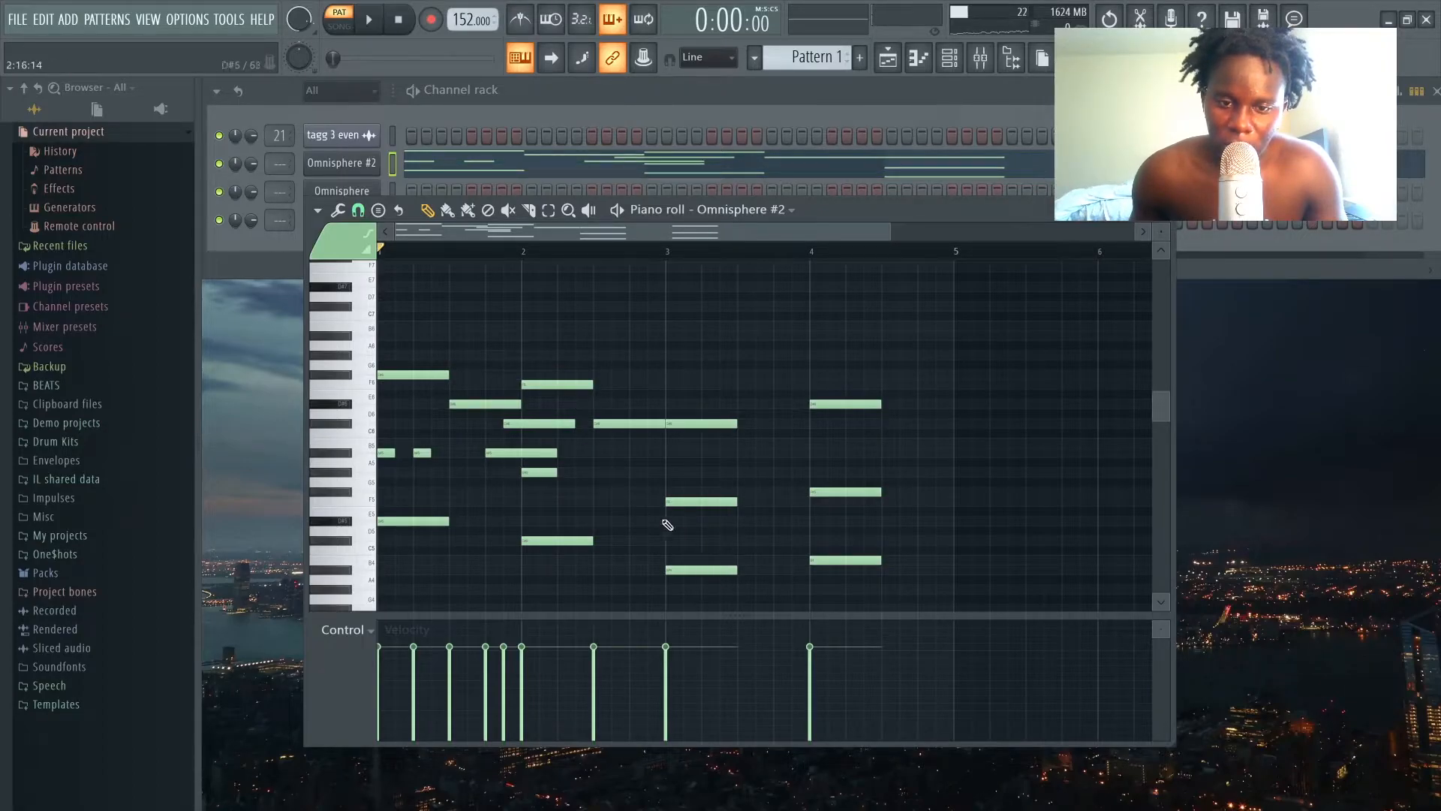
Step: Shorten the G#5 note in bar 2 to two steps and repeat it at beat 2 of that bar
click(435, 444)
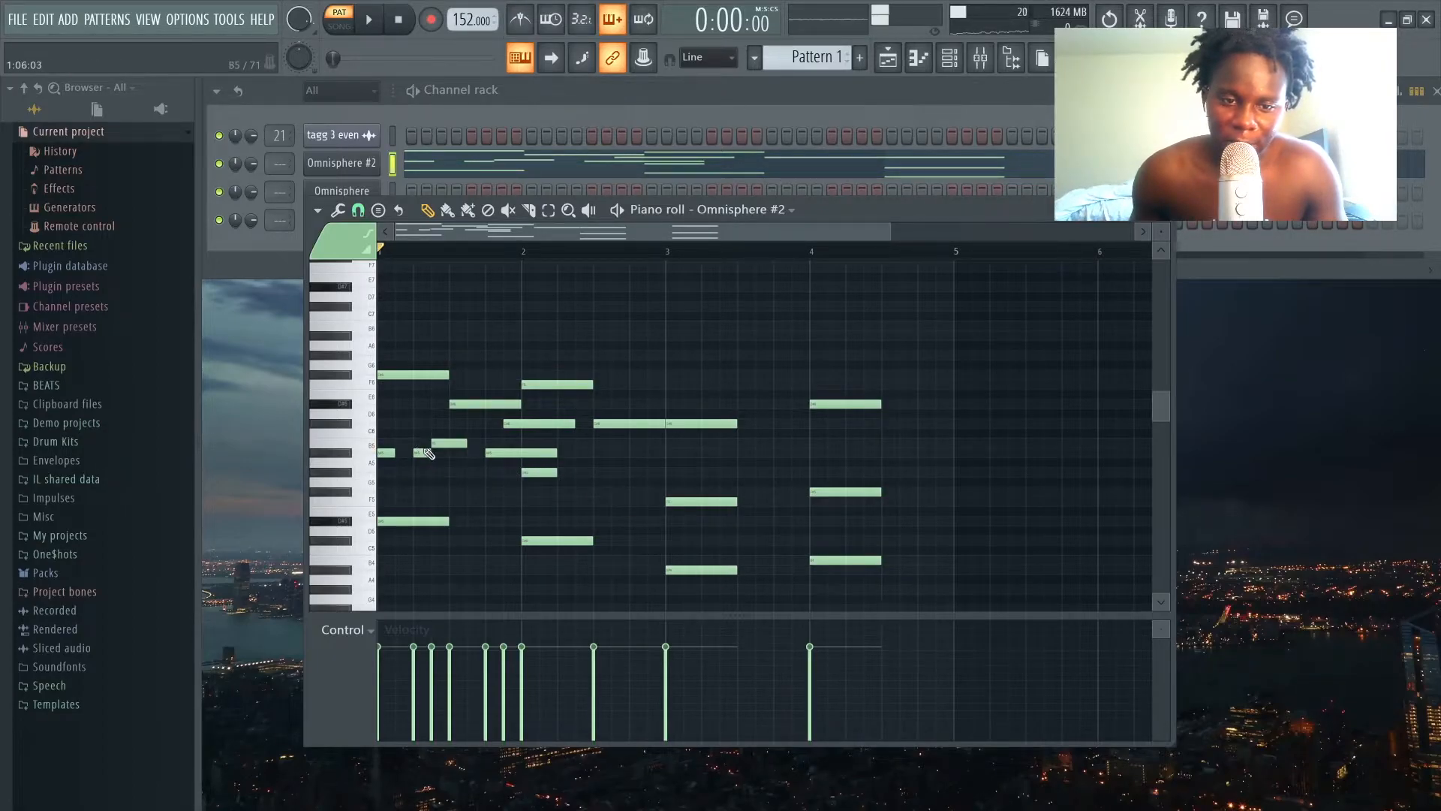
right_click(446, 445)
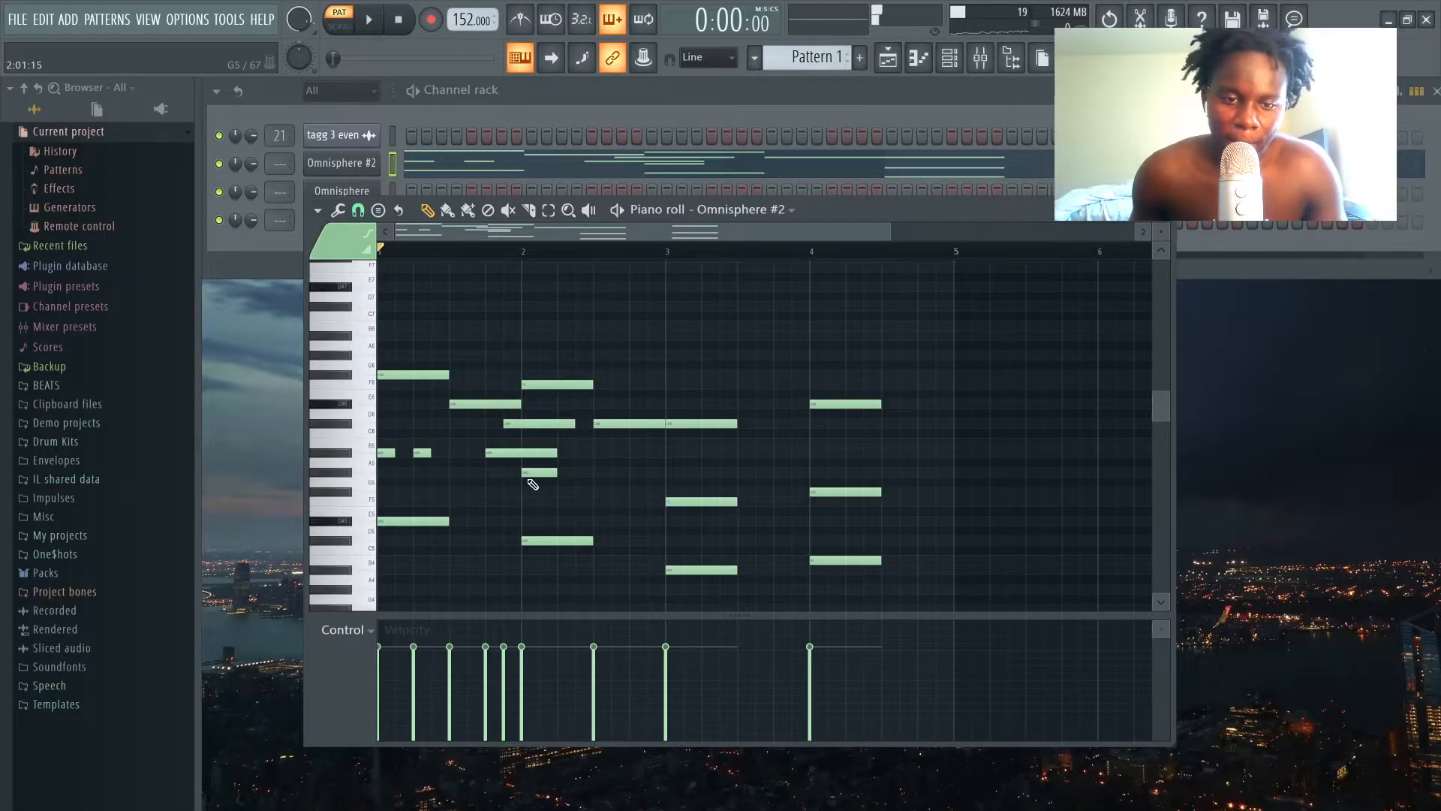
click(553, 473)
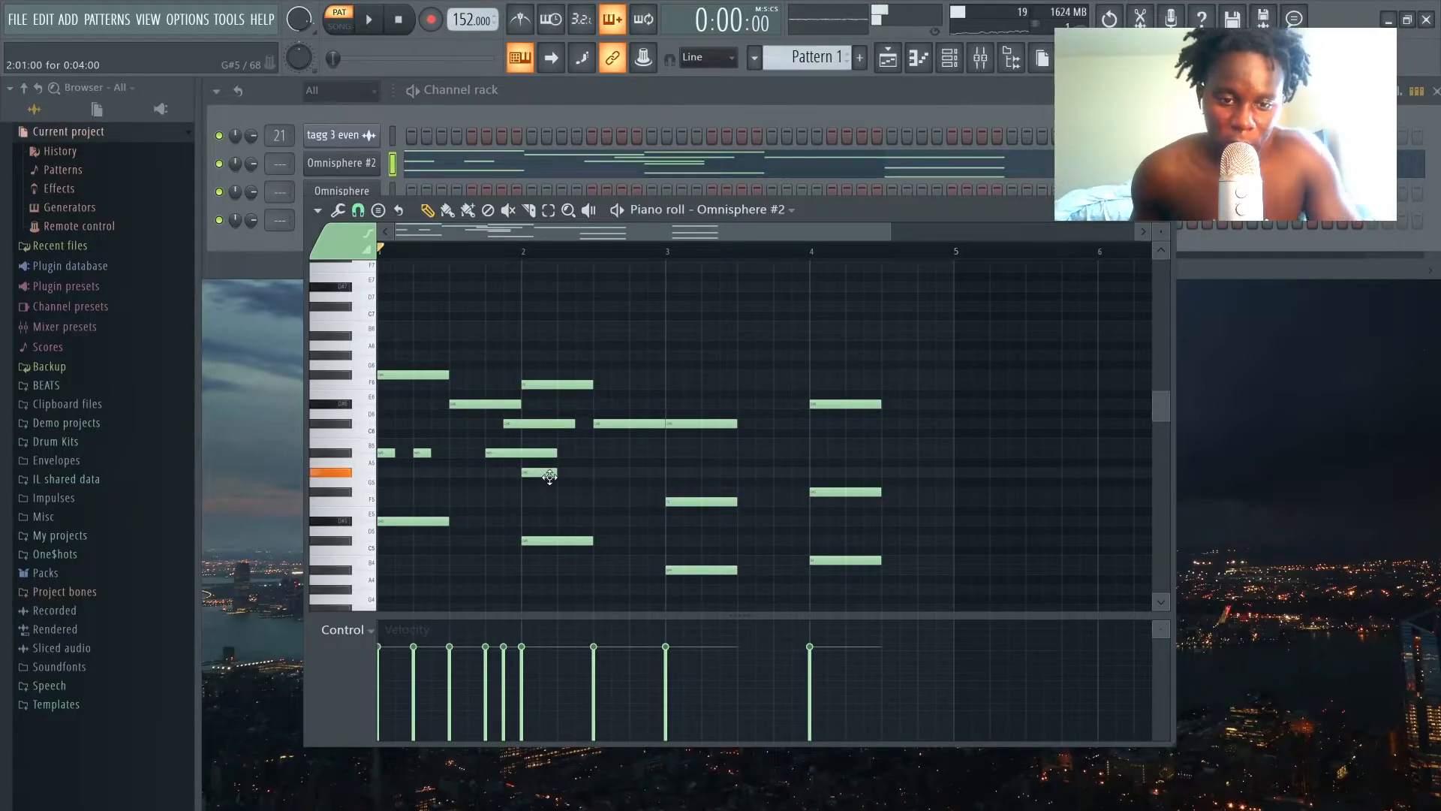
click(563, 472)
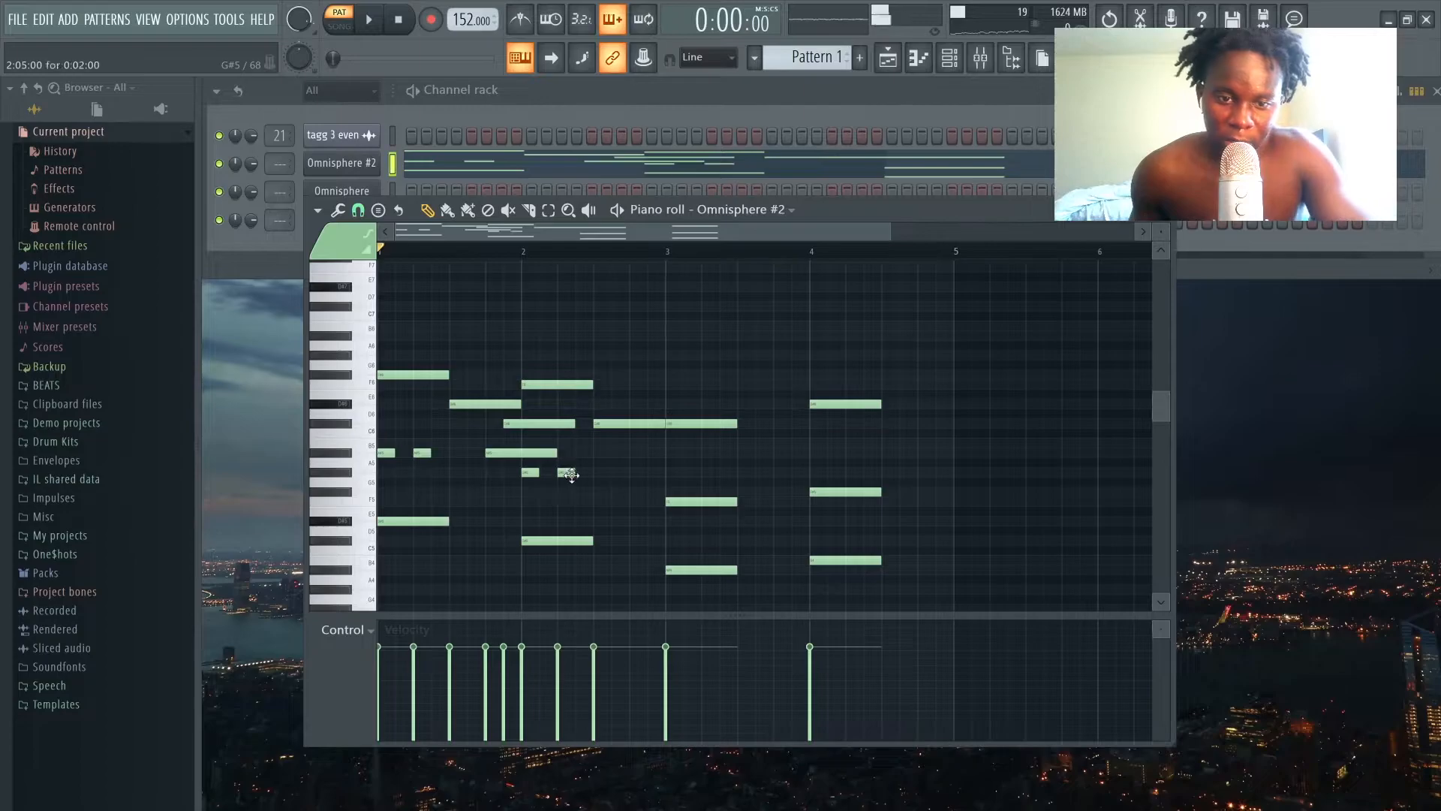
key(space)
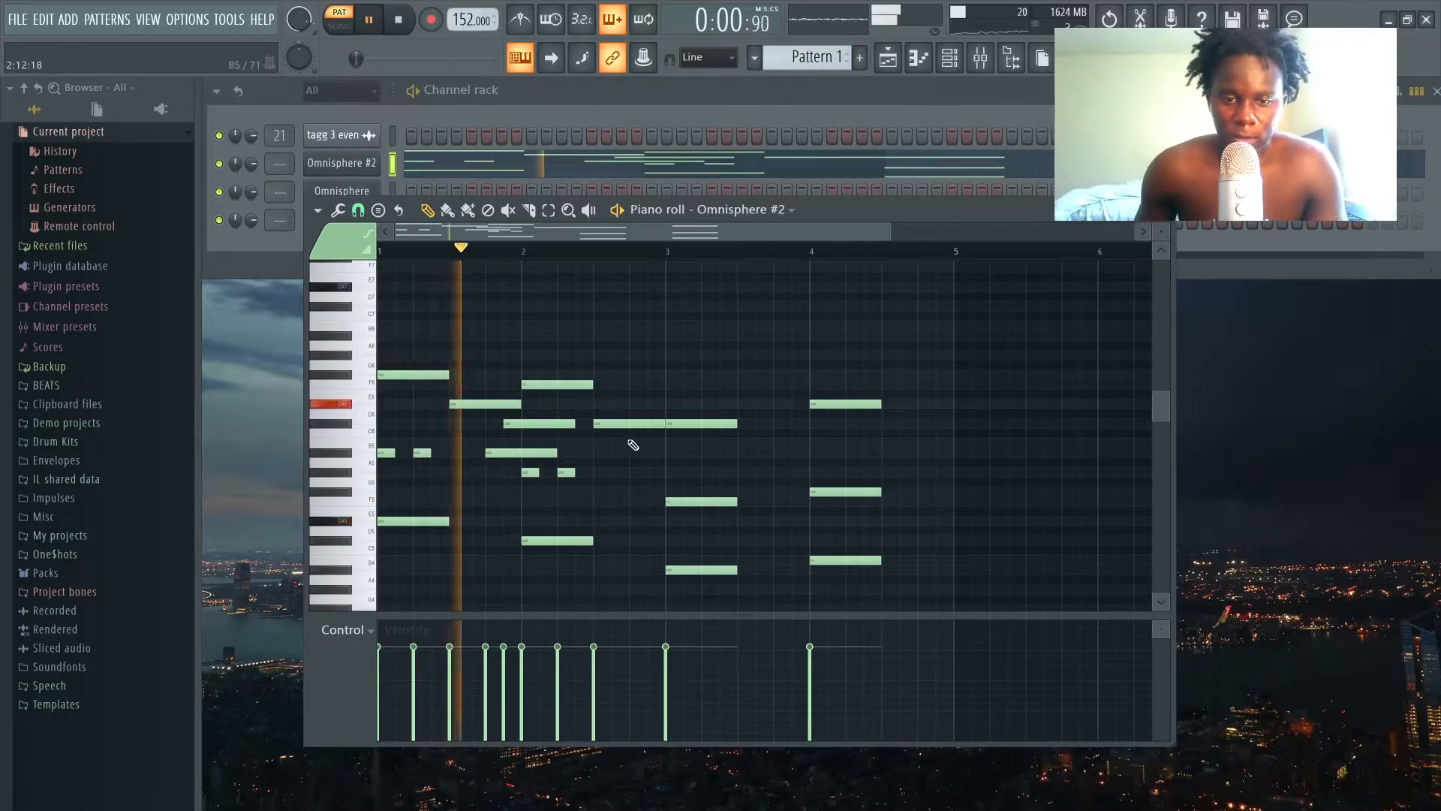
key(space)
right_click(568, 473)
click(575, 467)
key(space)
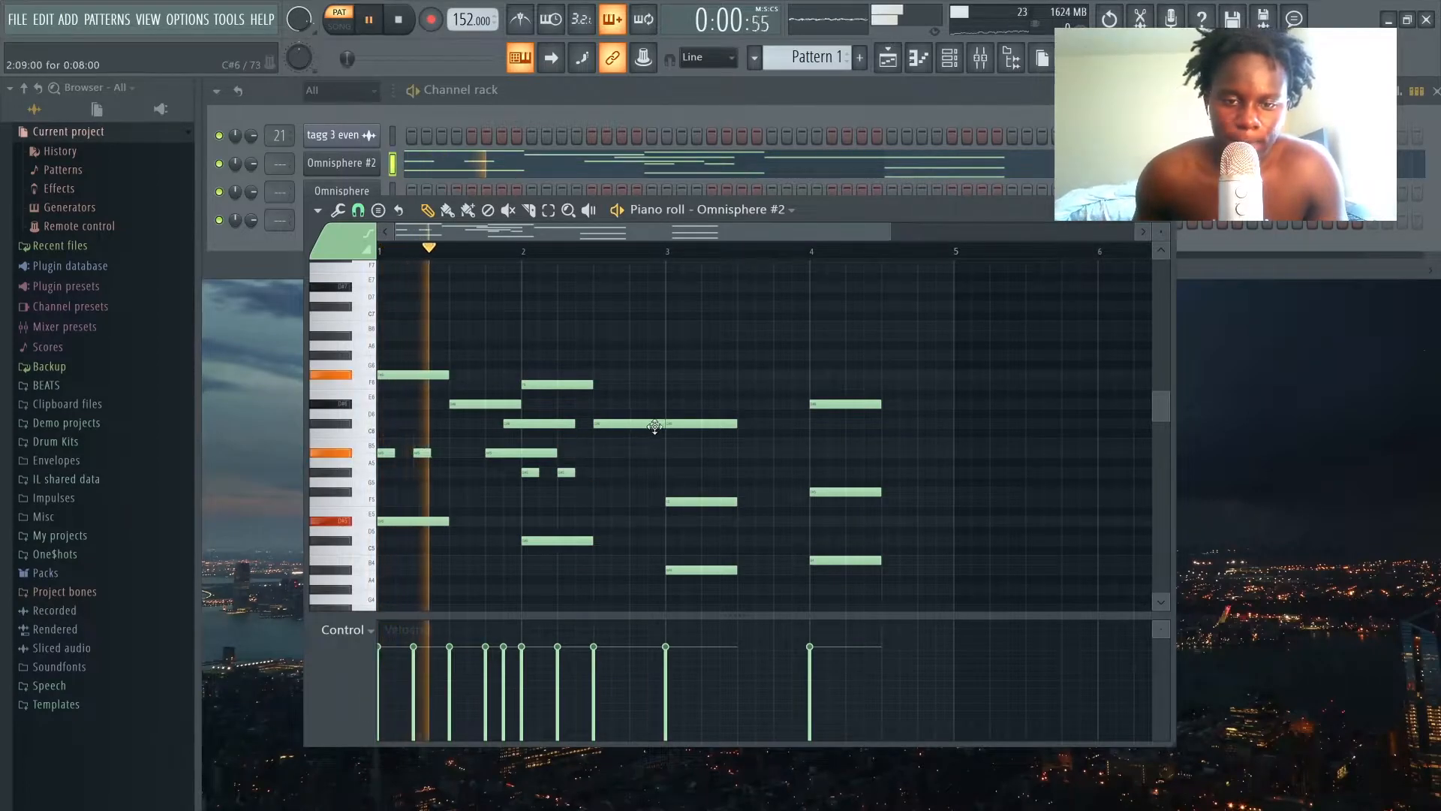
Step: At the end of bar 2, add a C#6 note at step 13 and an A#5 note at step 15
drag(664, 424, 660, 455)
key(space)
click(639, 463)
click(658, 444)
key(space)
key(space)
Step: Add an A#5 note at beat 3 of bar 3 and check it by playback
click(743, 453)
key(space)
key(space)
Step: Add short A#4 and C#5 notes at steps 13 and 15 of bar 3, checking the pitches by playback
click(781, 561)
key(space)
key(space)
click(800, 502)
drag(781, 563, 781, 571)
key(space)
key(space)
drag(801, 500, 803, 541)
key(space)
key(space)
key(space)
key(space)
Step: Add two-step notes in bar 4, F6 at beat 3 and A#5 at beat 4, and play the pattern
click(889, 386)
key(space)
key(space)
click(926, 406)
key(space)
drag(926, 407, 926, 454)
key(space)
key(space)
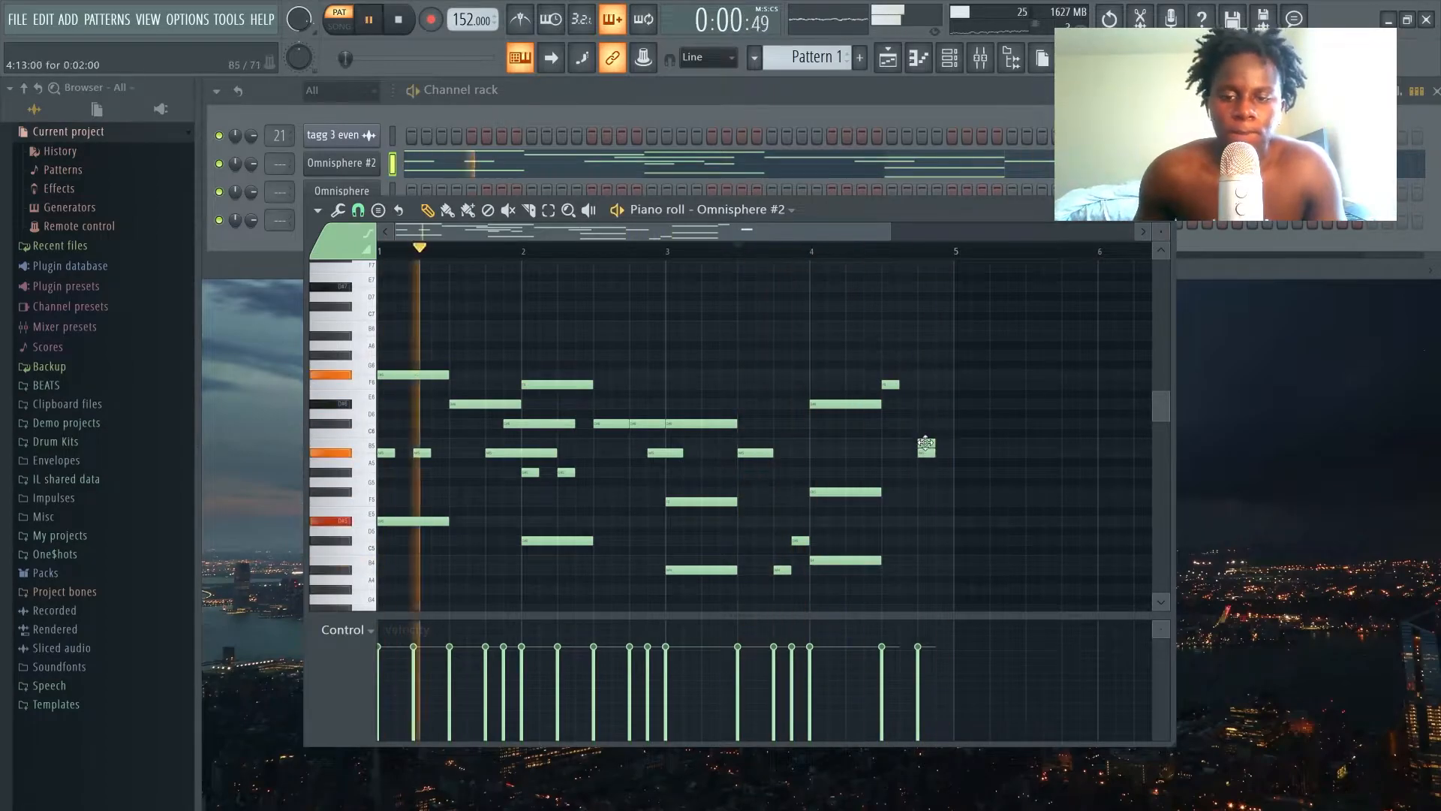
Step: Stop playback and duplicate all notes of the four-bar pattern into bars 5 to 8
scroll(976, 449, down, 1)
key(space)
scroll(821, 342, down, 1)
key(ctrl+a)
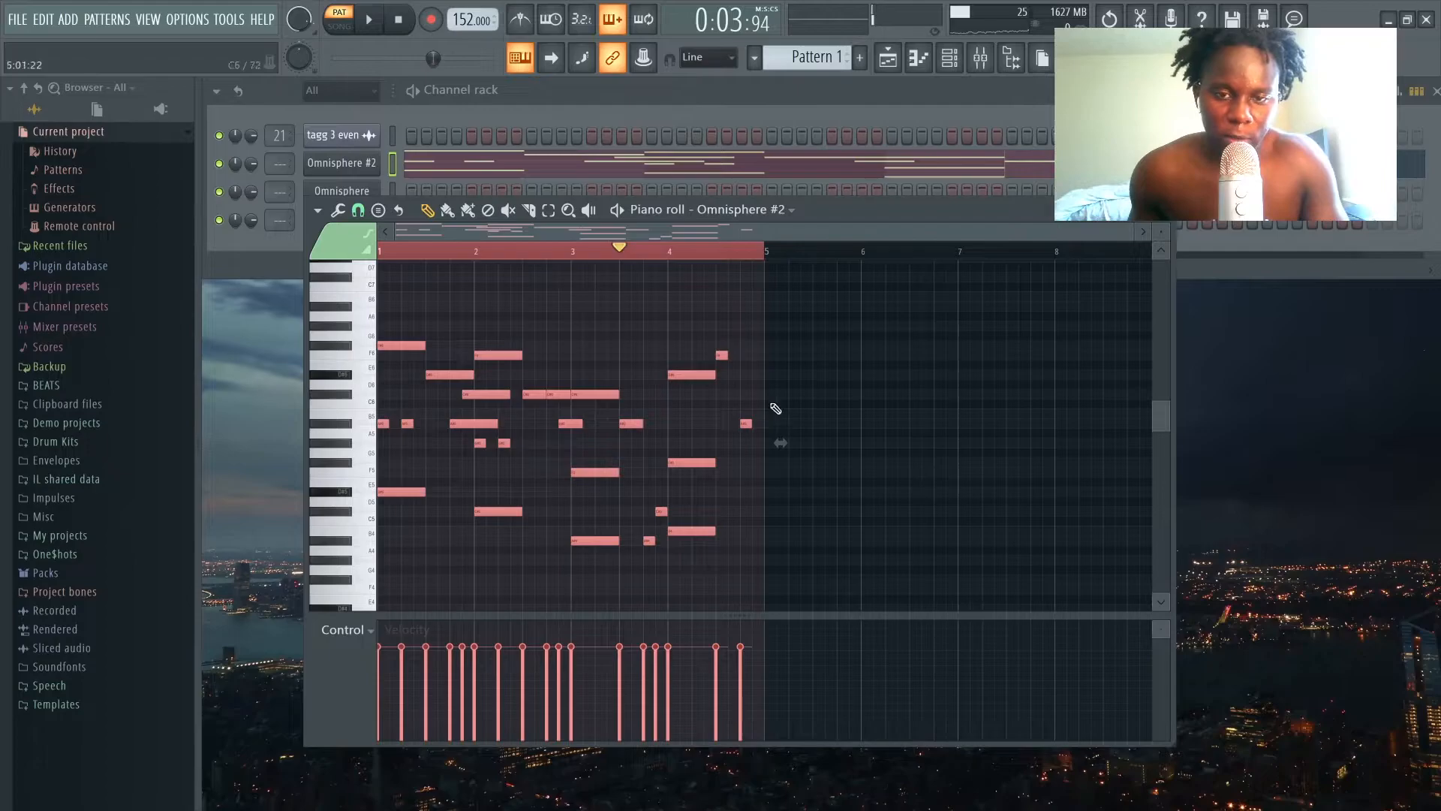
key(ctrl+b)
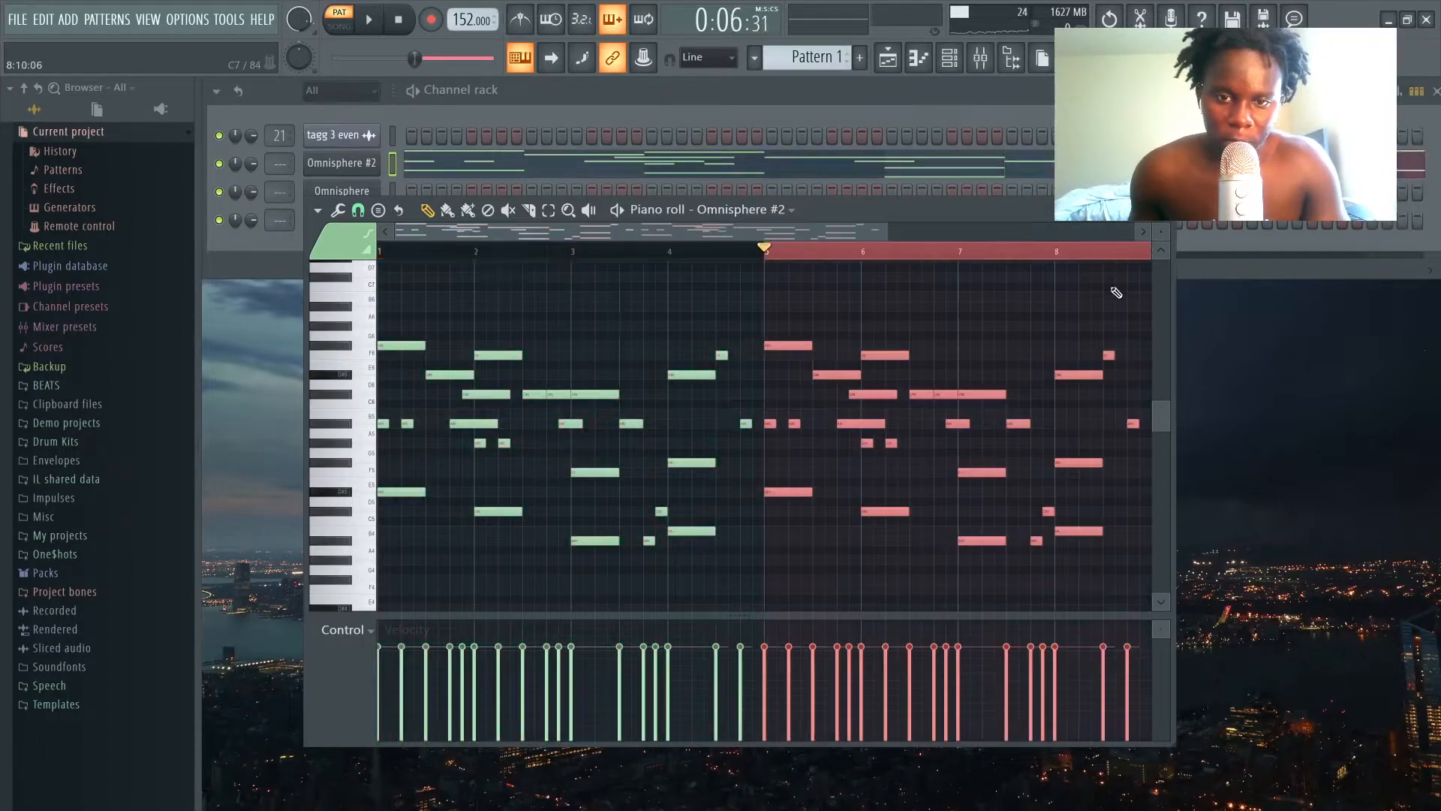
key(ctrl+d)
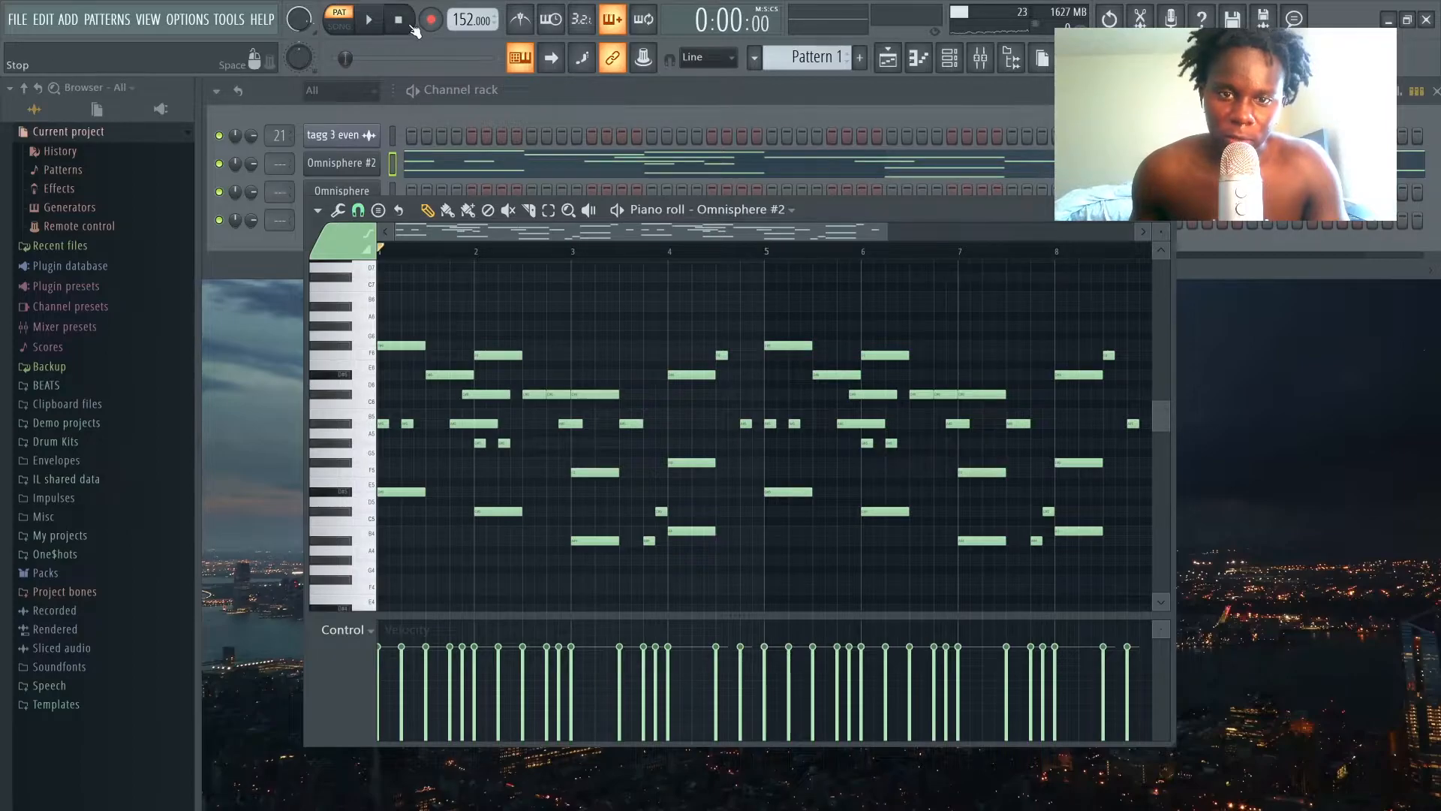
Step: Change the last two short notes of bar 4 to A#5 and C#6, playing back from bar 4
click(670, 252)
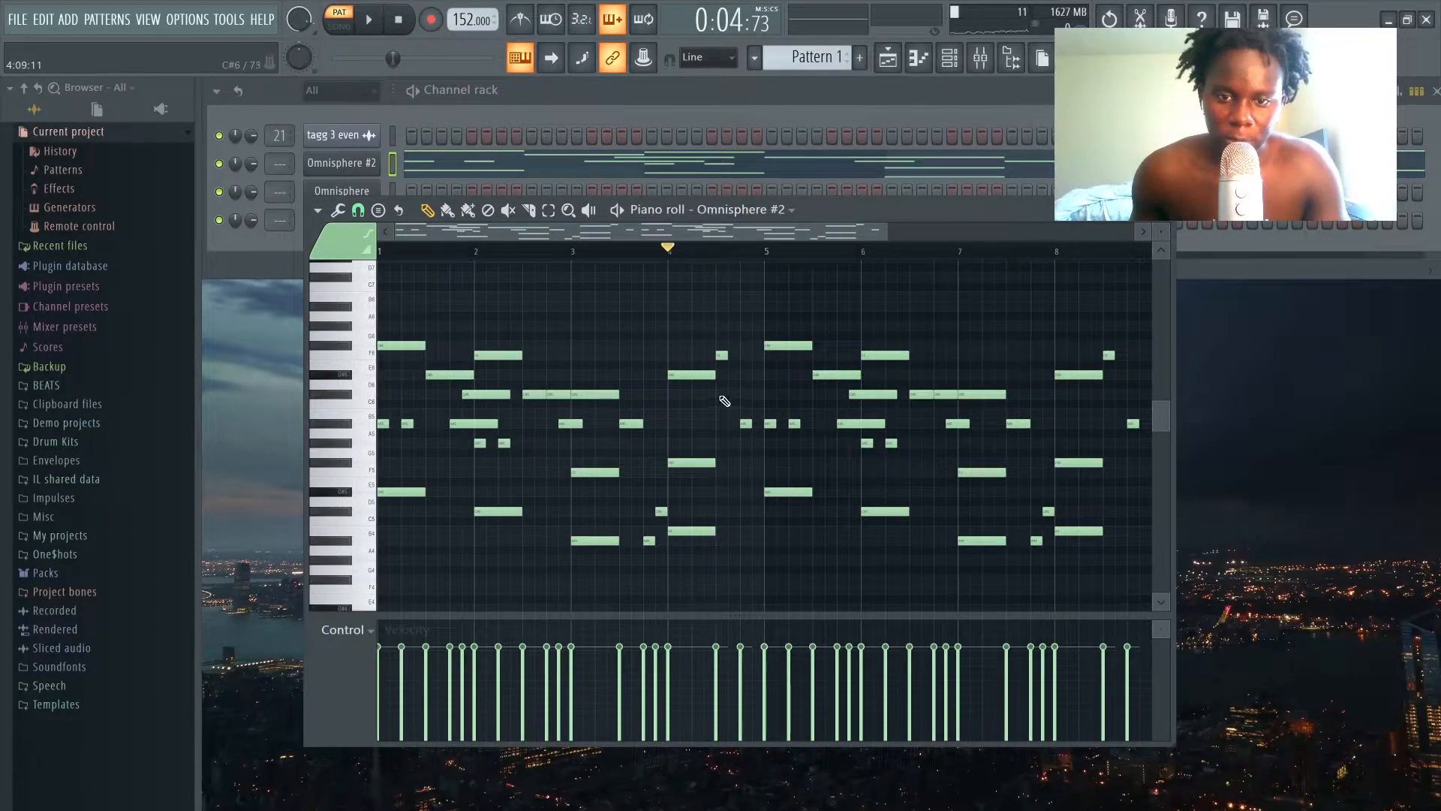
key(space)
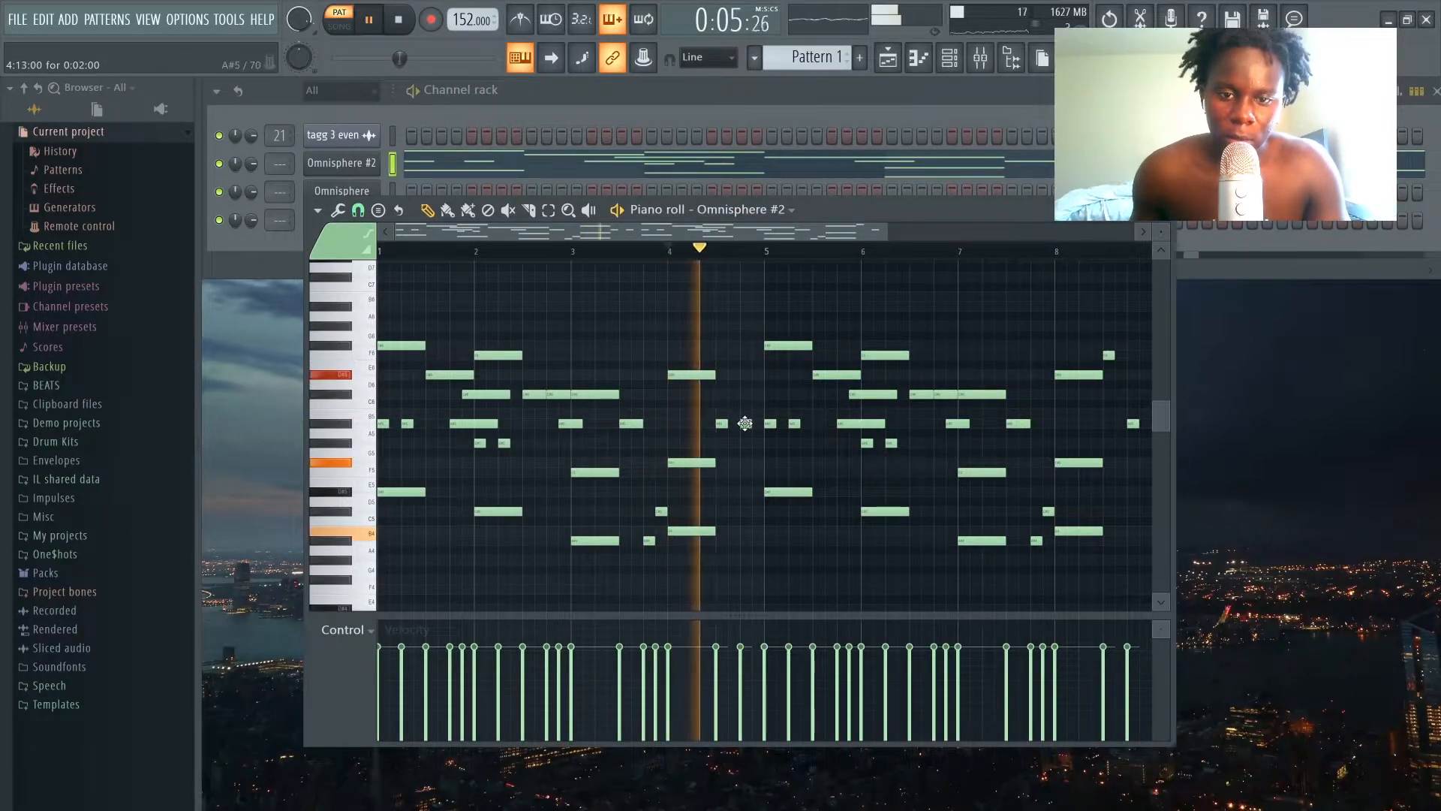
key(space)
key(space)
right_click(747, 412)
key(space)
click(745, 395)
key(space)
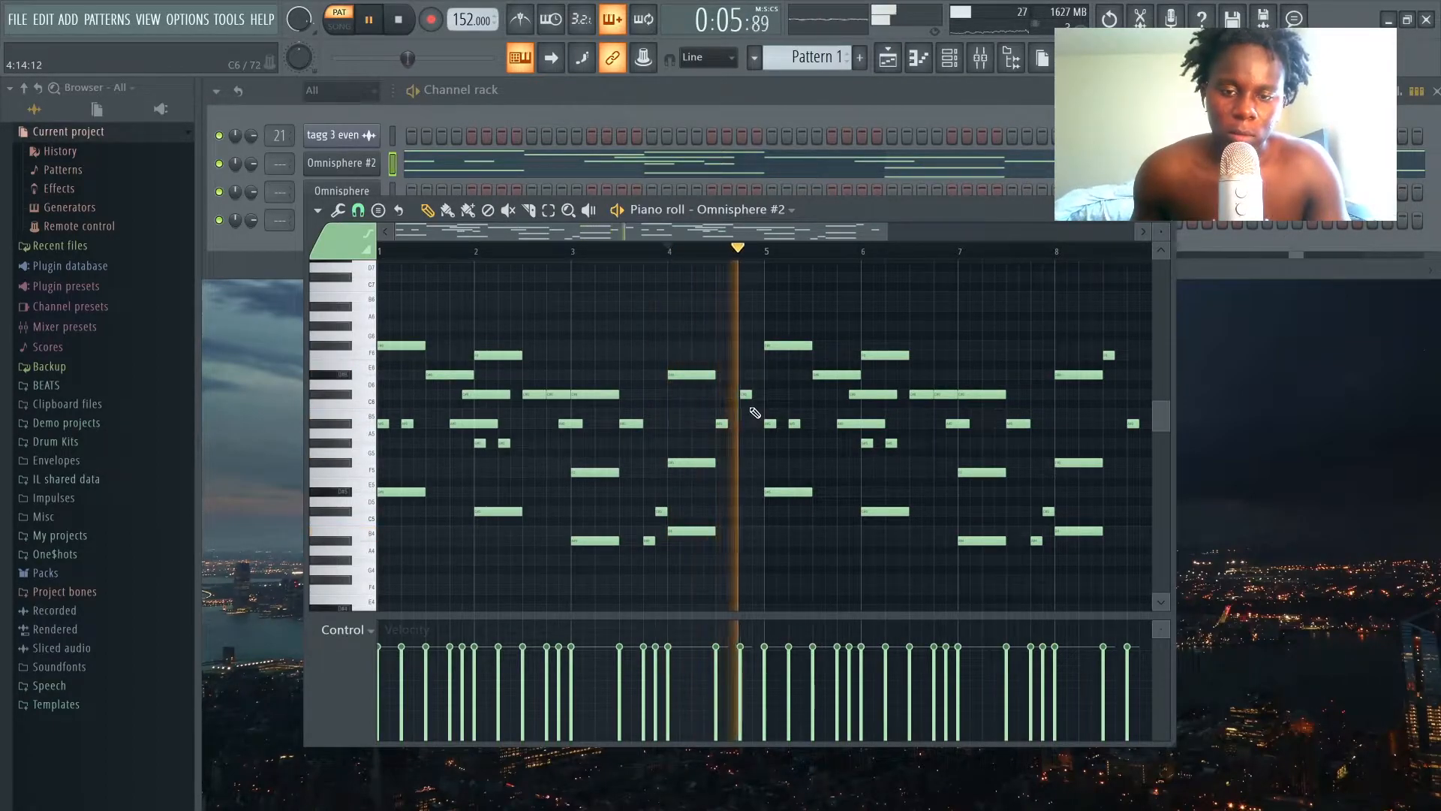
scroll(946, 368, down, 2)
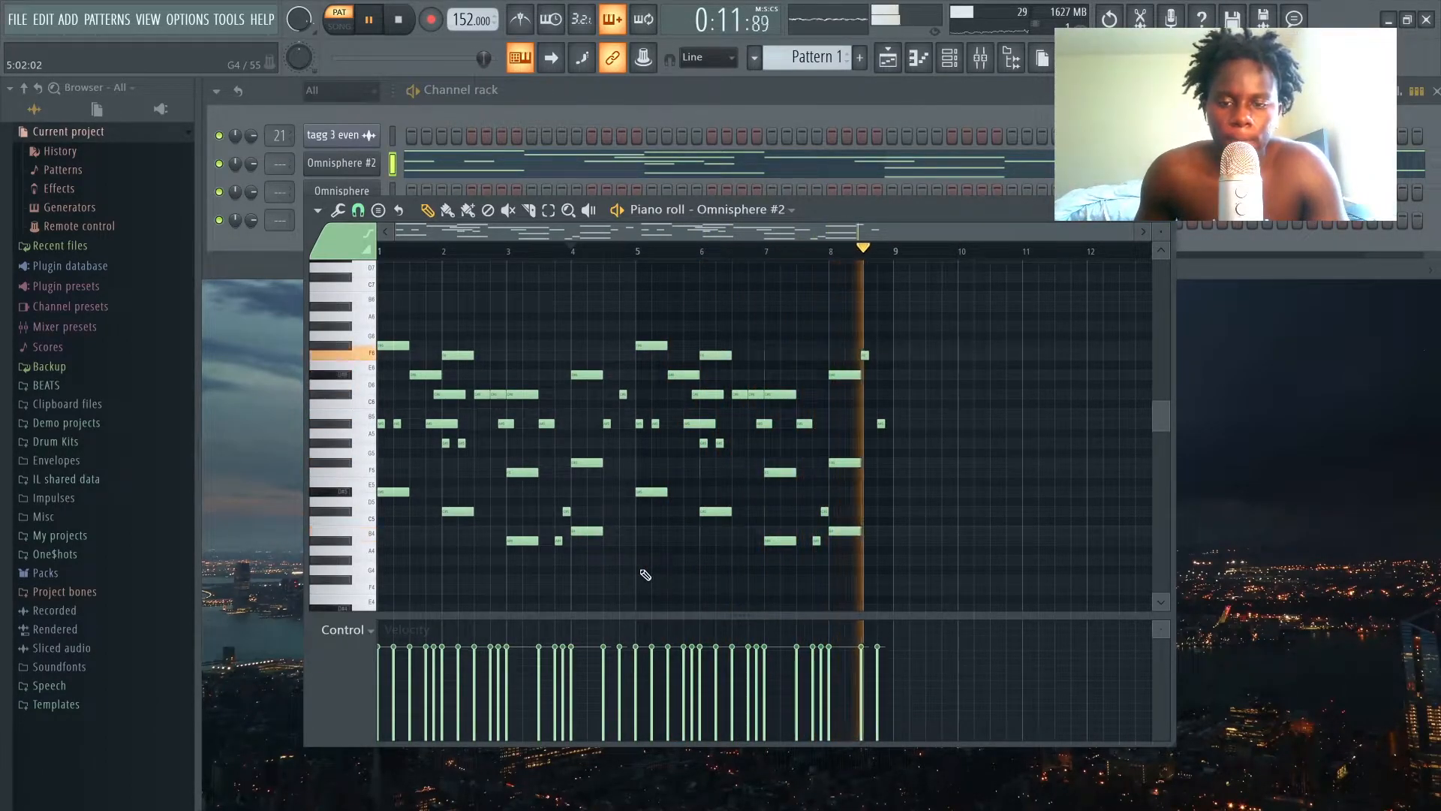
key(space)
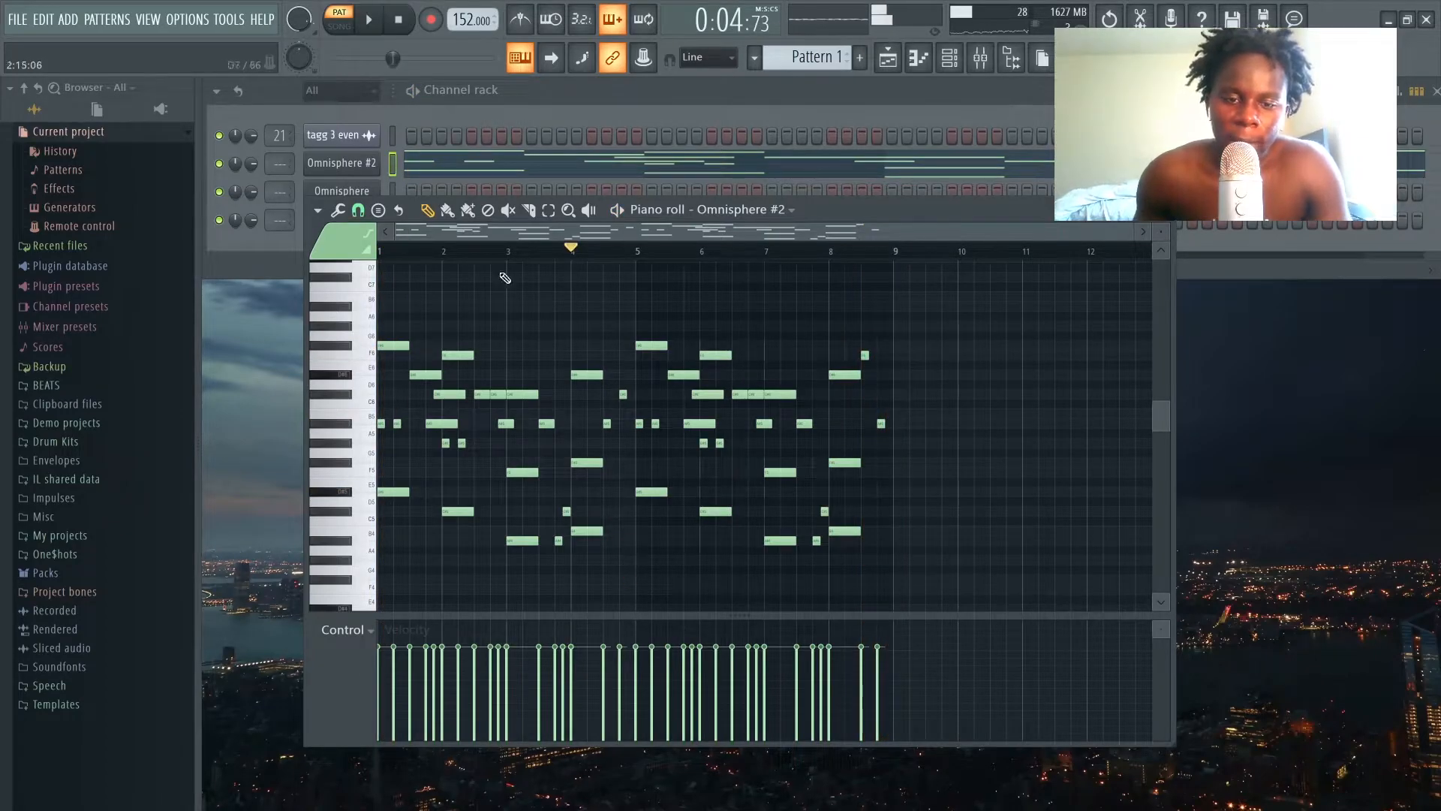
click(400, 18)
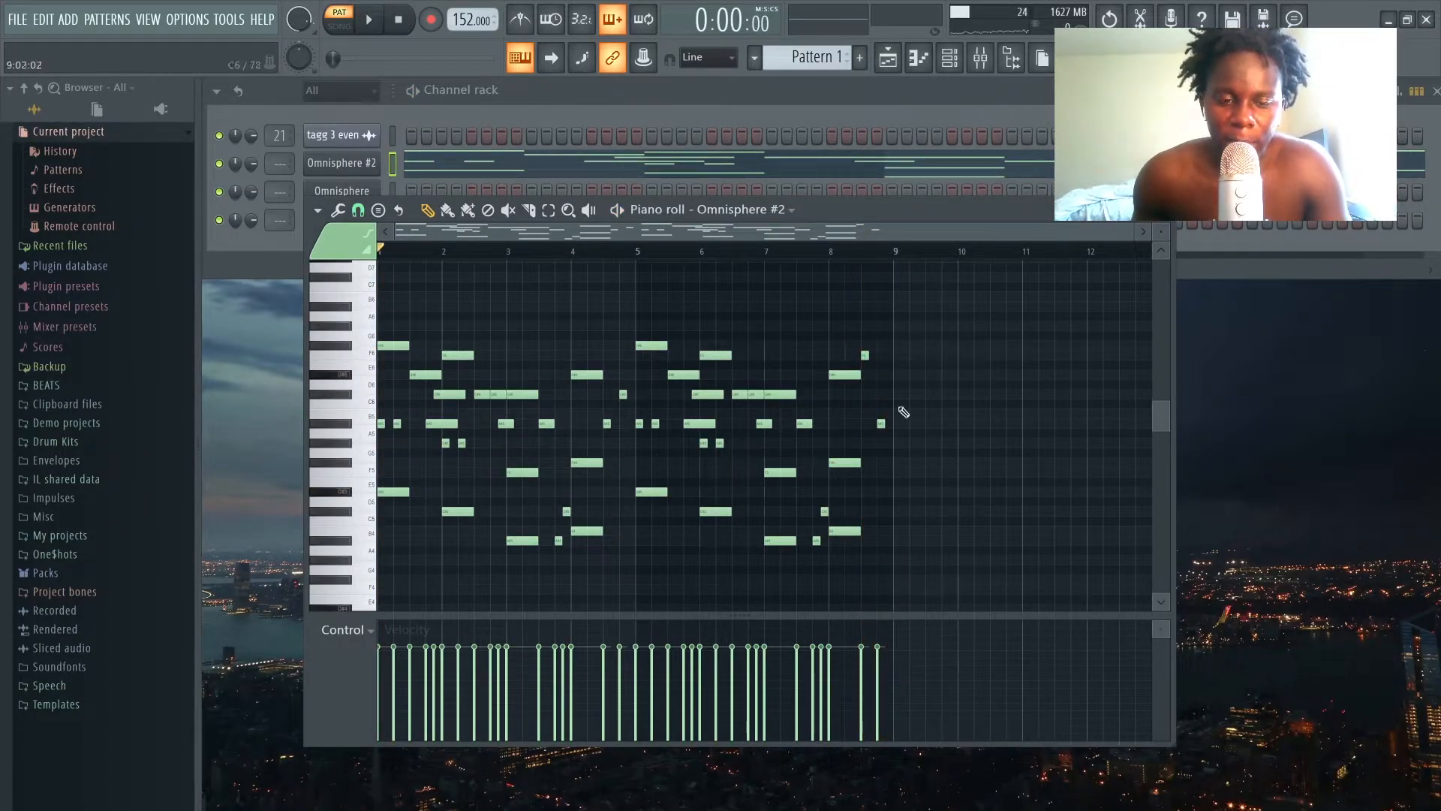
Step: Close the piano roll and route the Omnisphere #2 channel to mixer track 1
drag(1160, 232, 1160, 225)
scroll(508, 479, down, 3)
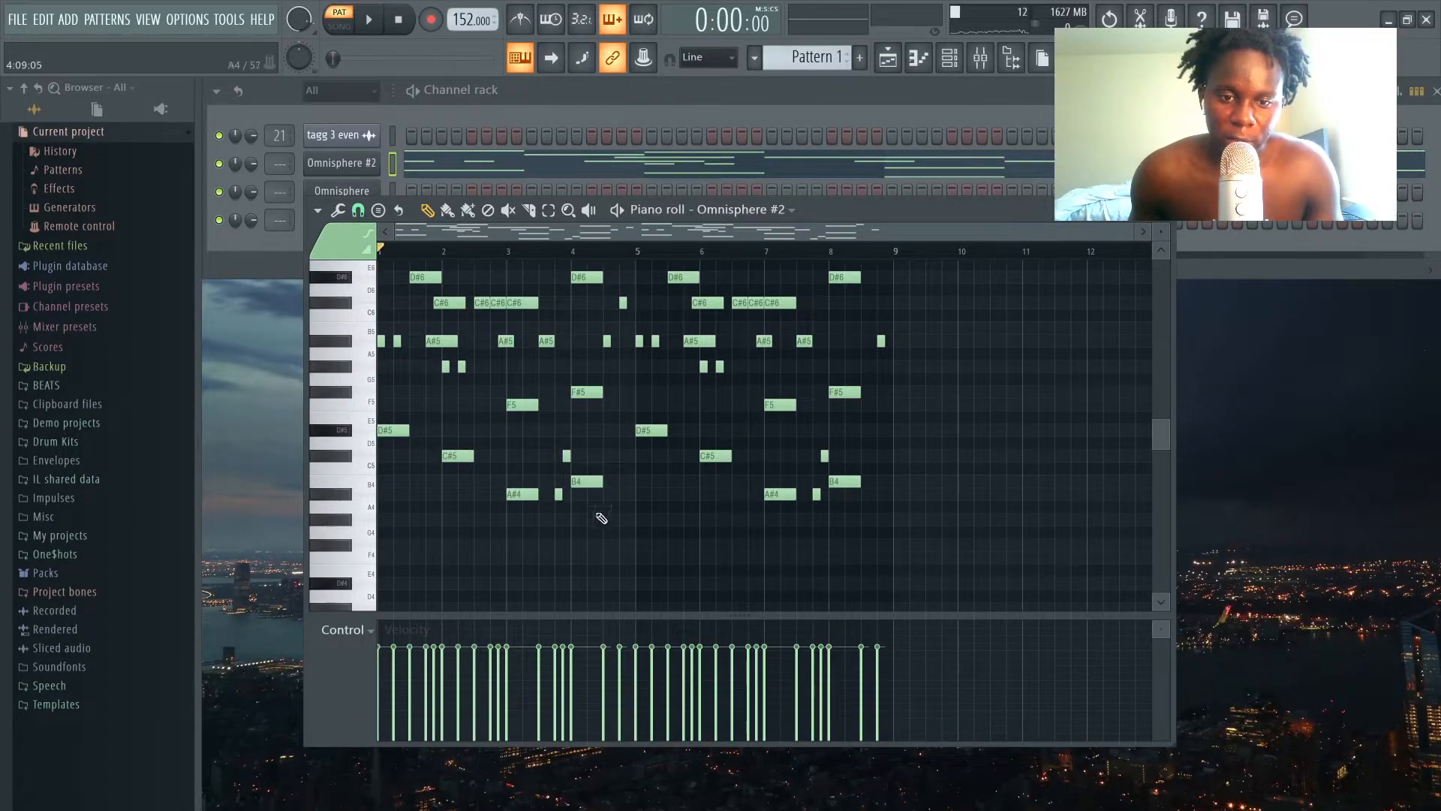
click(1176, 222)
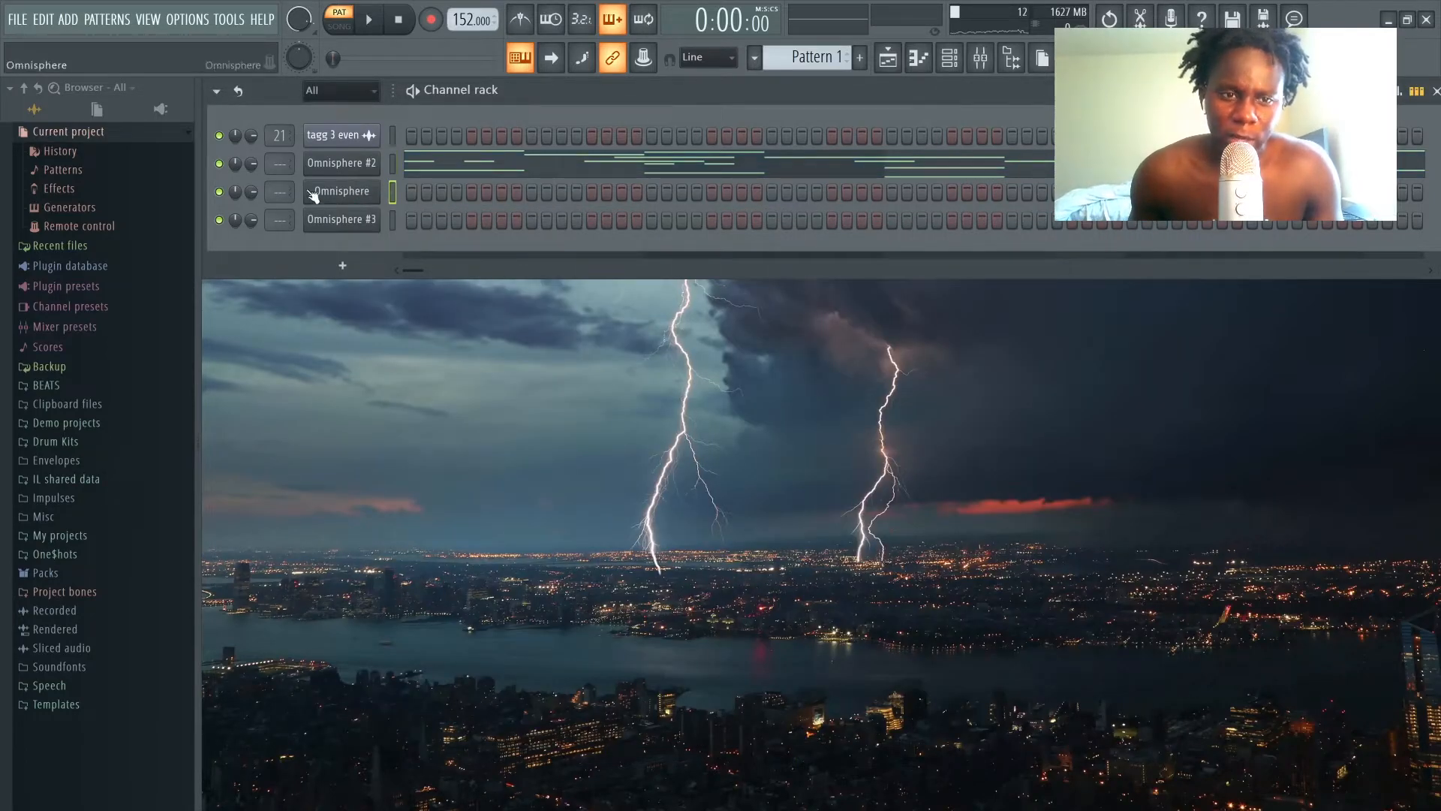
scroll(289, 163, up, 1)
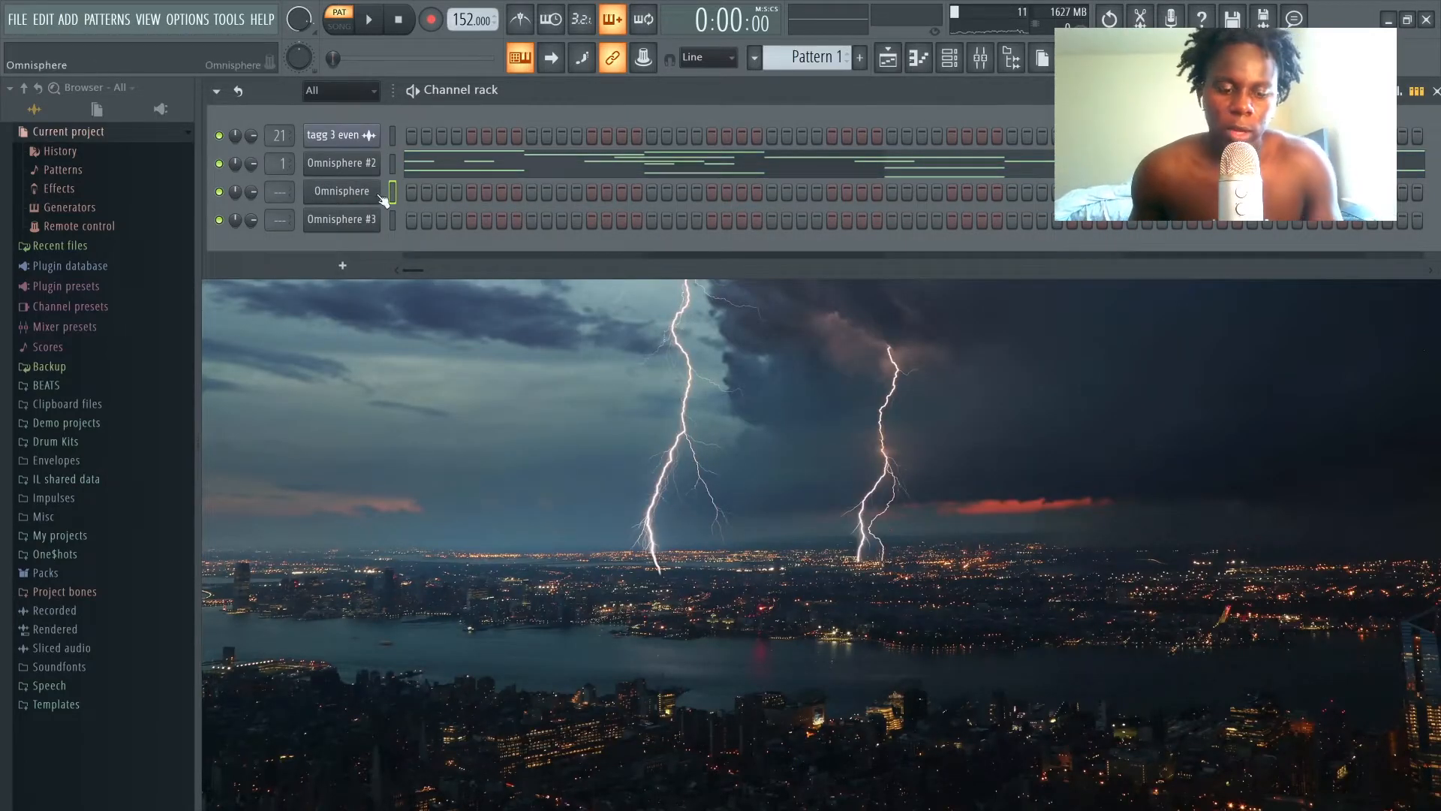
Step: Open the Omnisphere channel's piano roll and place a short F#6 note at the start of bar 1
right_click(383, 192)
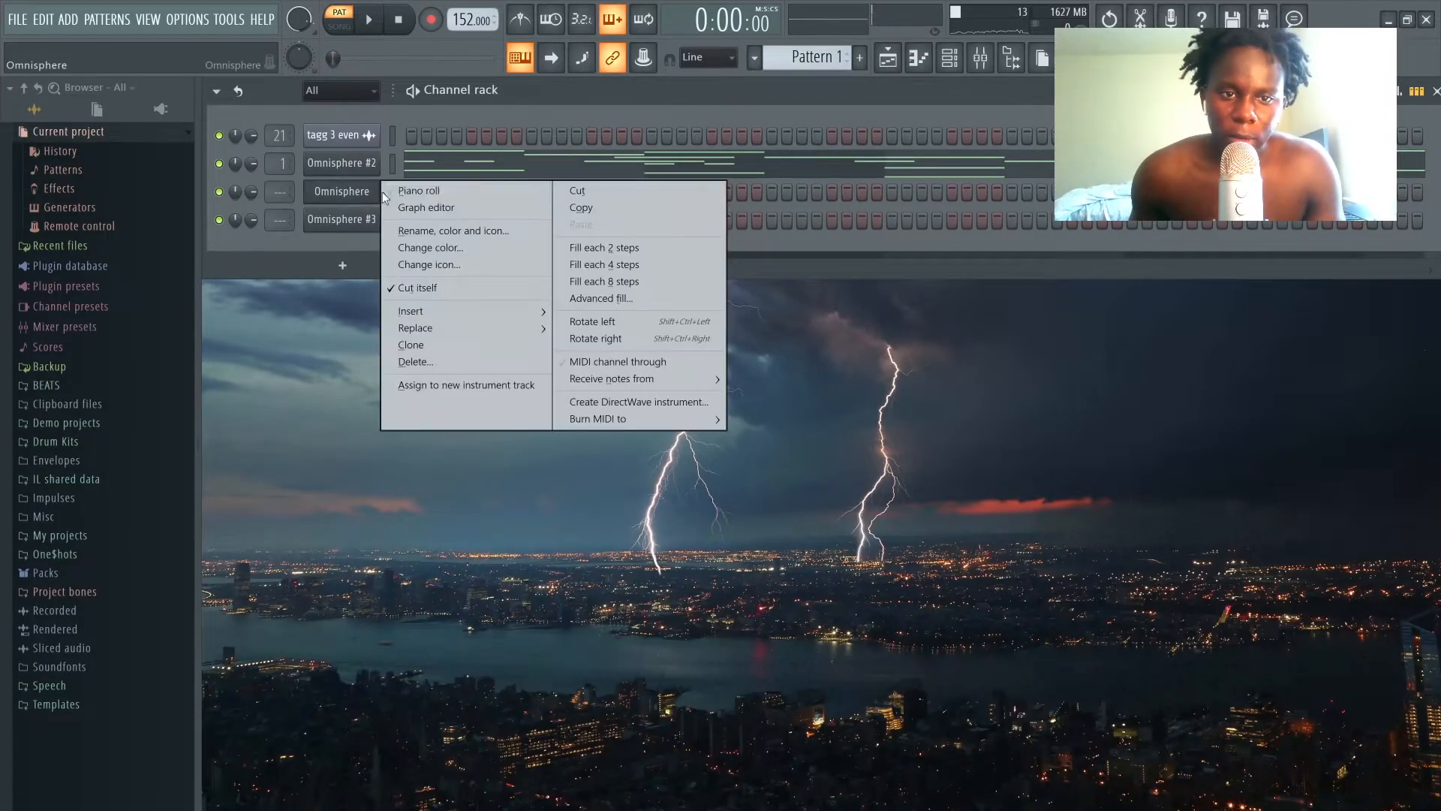
click(476, 198)
scroll(985, 384, up, 3)
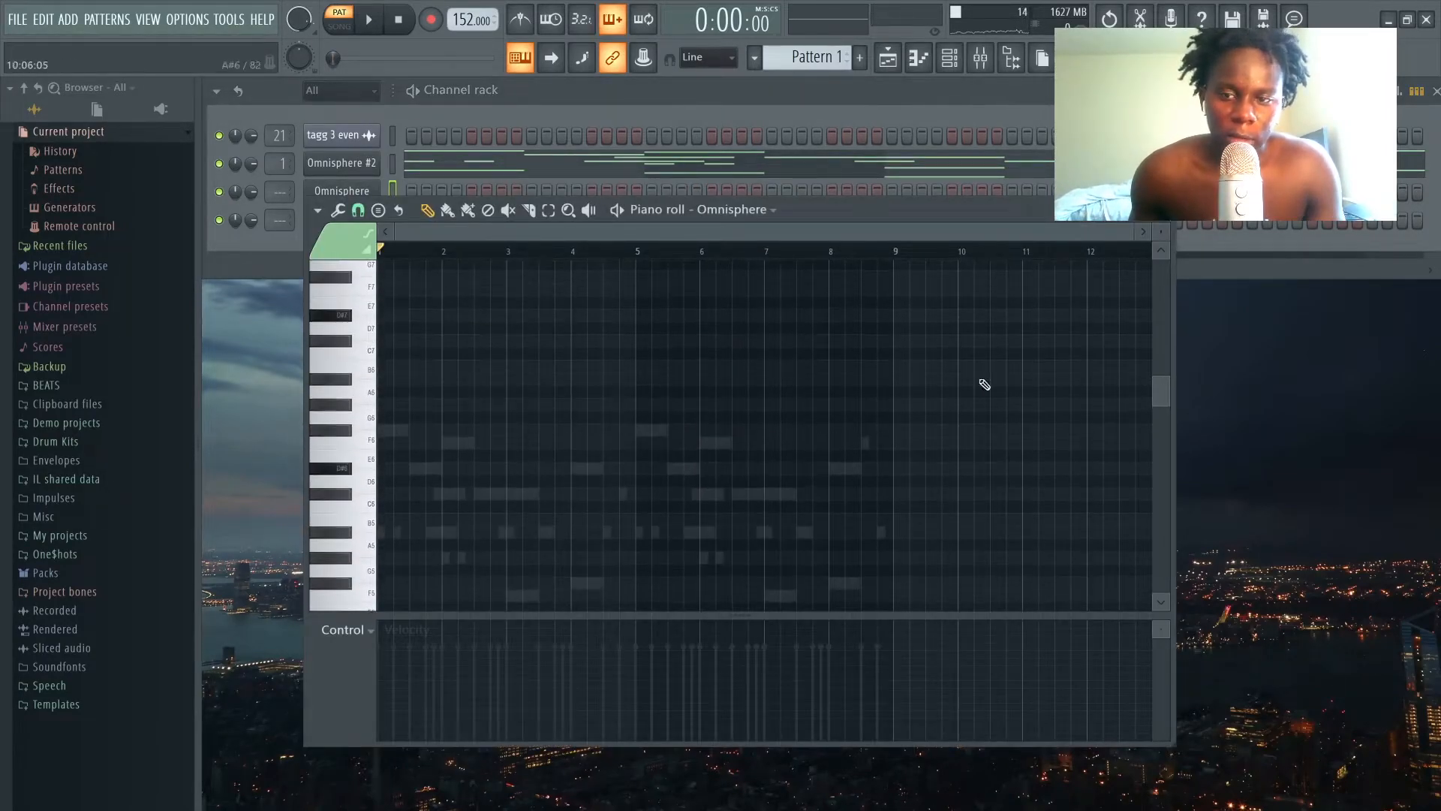
drag(1169, 234, 1170, 237)
scroll(645, 376, down, 2)
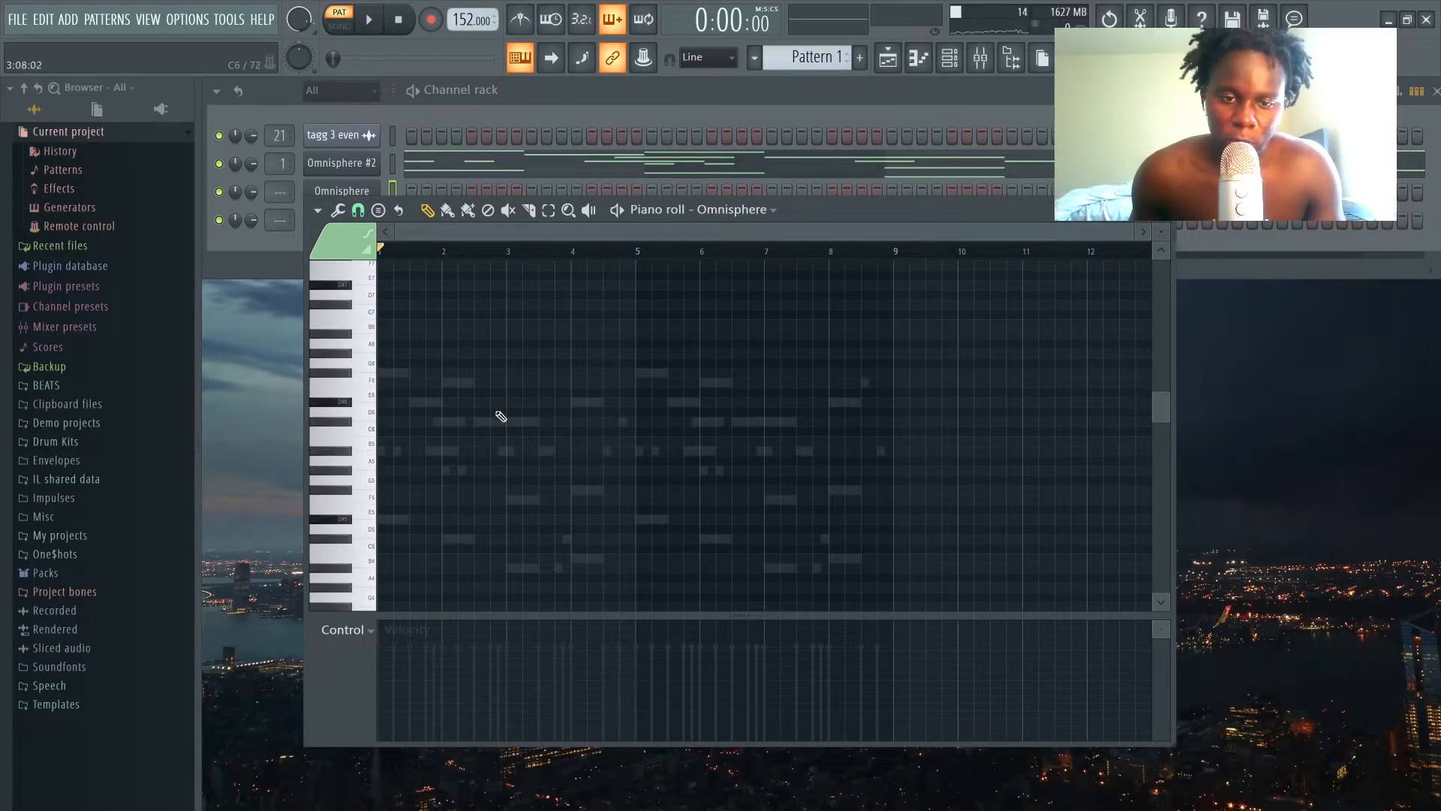
click(403, 378)
key(ctrl+a)
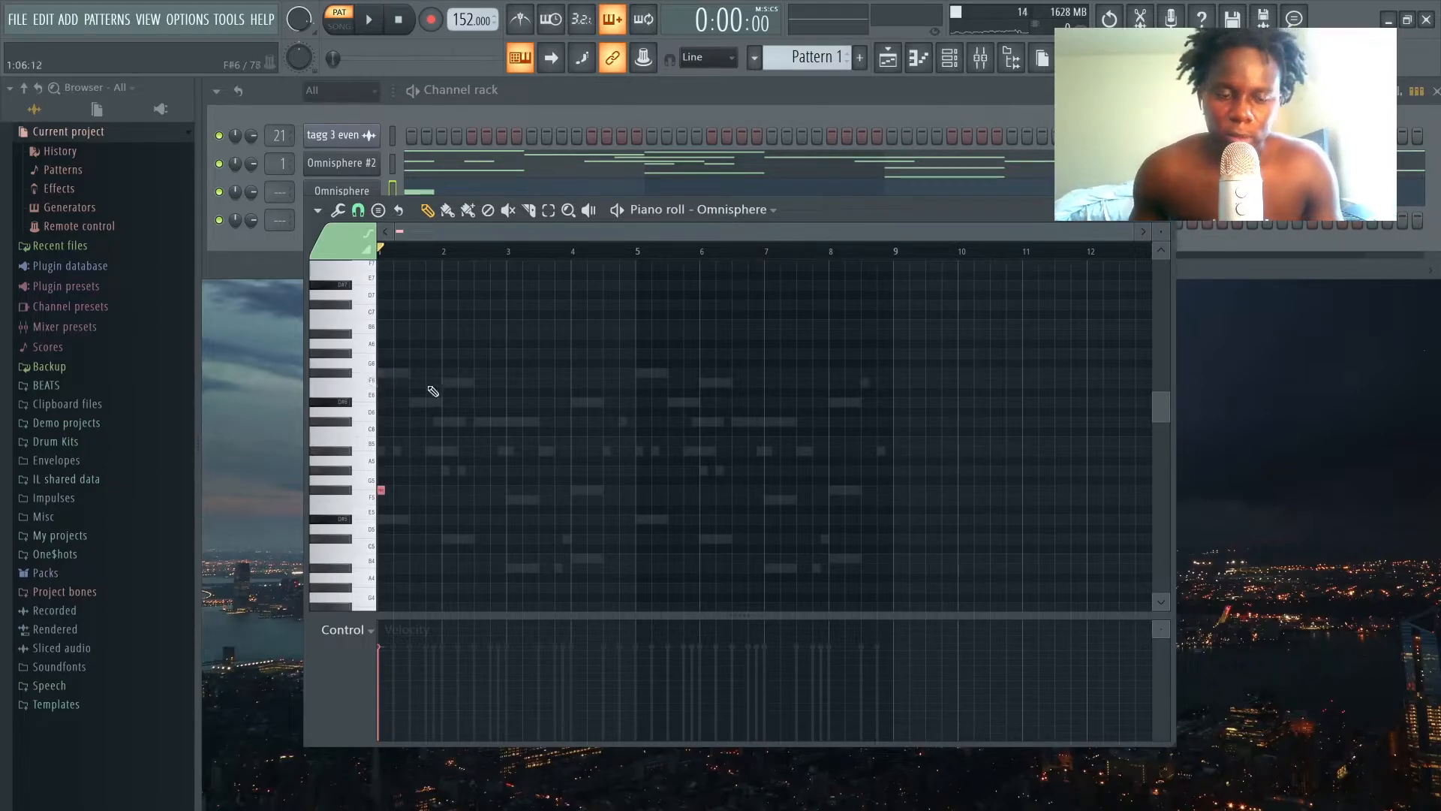
key(space)
key(ctrl+Up)
scroll(398, 421, down, 2)
Step: Place short D#6 and F6 notes at beats 3 and 4 of bar 1, and C#6 and A#5 at beats 1 and 3 of bar 2
click(413, 344)
click(430, 324)
click(446, 363)
click(478, 392)
Step: Place short D#5, A#5 and D#6 notes at beats 1, 3 and 4 of bar 3, and a D#6 at the start of bar 4
click(510, 441)
click(542, 422)
drag(546, 425, 554, 392)
click(558, 344)
click(575, 343)
click(508, 460)
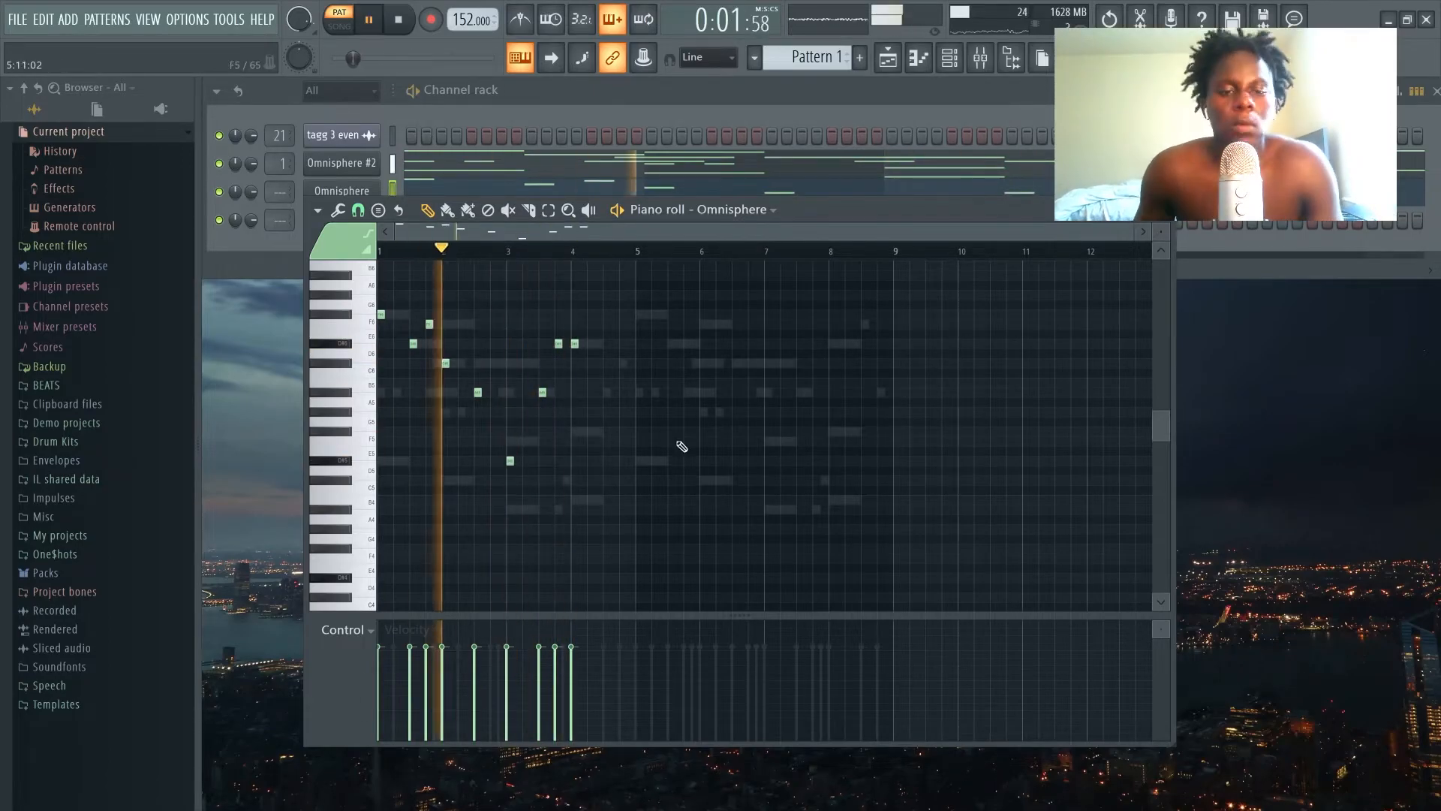
Step: Lower the first note of bar 4 to C#6, and add short A#5 and G#5 notes at beats 3 and 4
drag(575, 344, 575, 364)
click(606, 392)
key(space)
click(623, 411)
key(space)
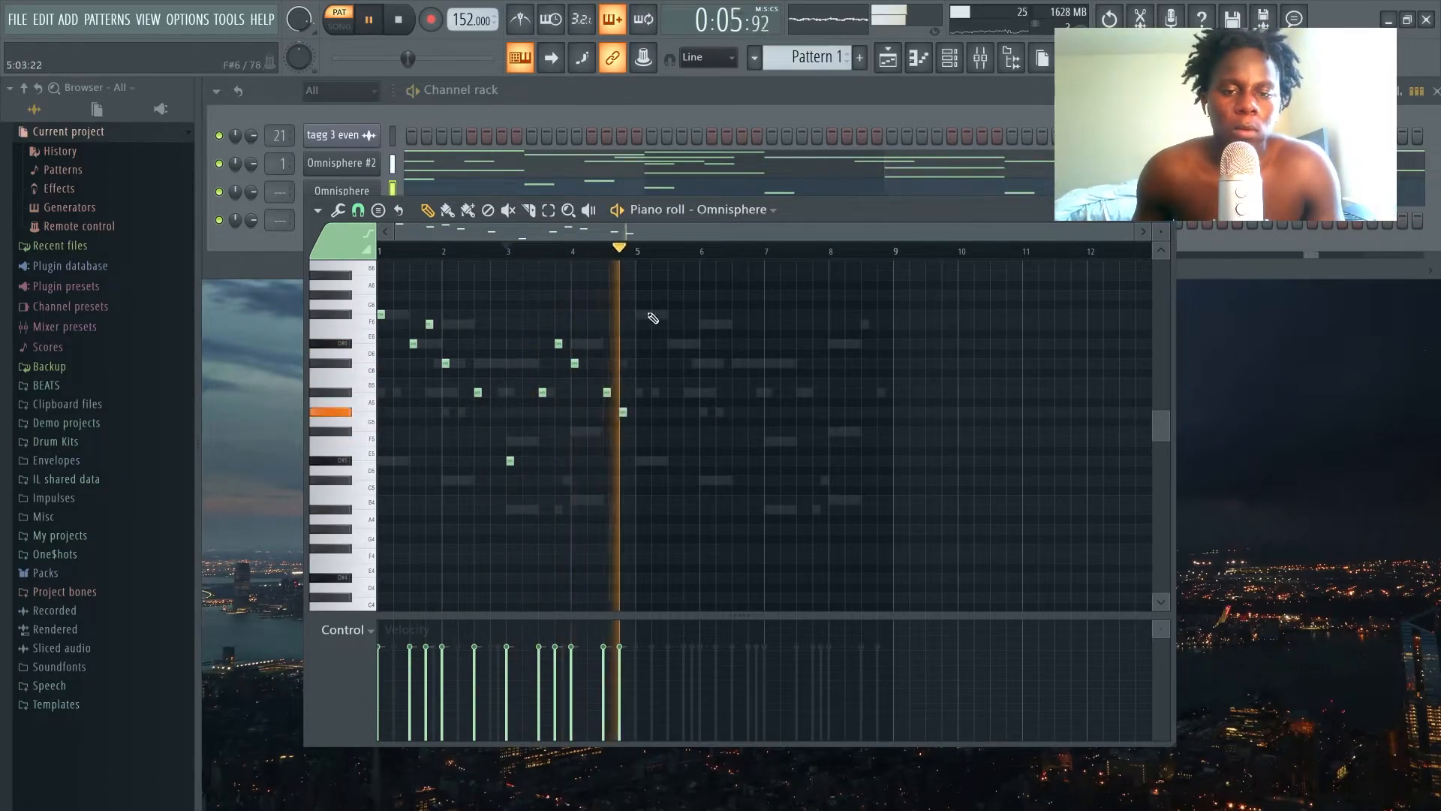
Step: Duplicate the melody into bars 5 to 8 and change its last two notes to C#6 and A#5
key(ctrl+b)
click(846, 251)
key(space)
drag(865, 392, 864, 363)
drag(881, 411, 881, 392)
key(space)
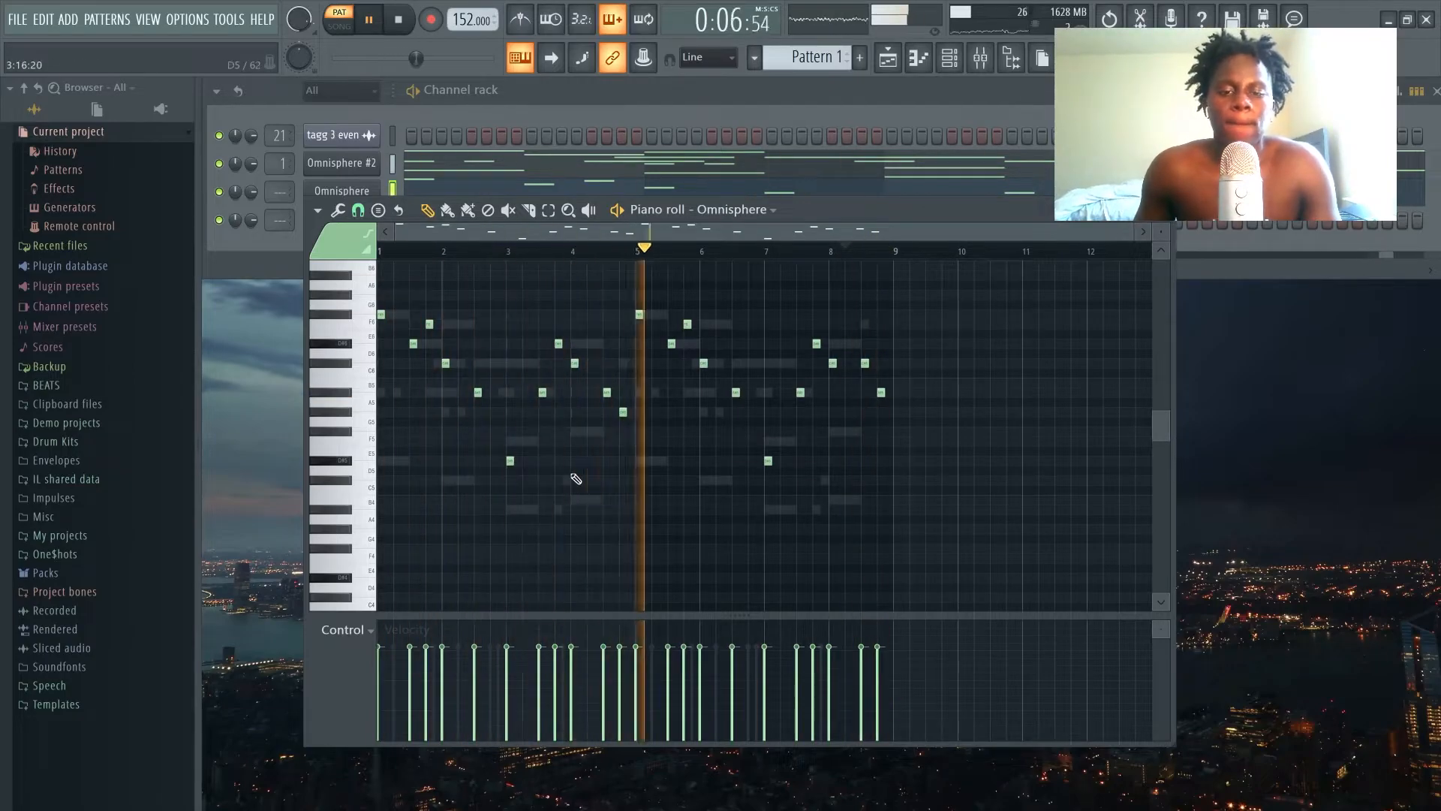
Step: Move the melody's F#6 at the start of bar 5 to A#5 at beat 3 and play it back
drag(639, 313, 672, 392)
key(space)
key(space)
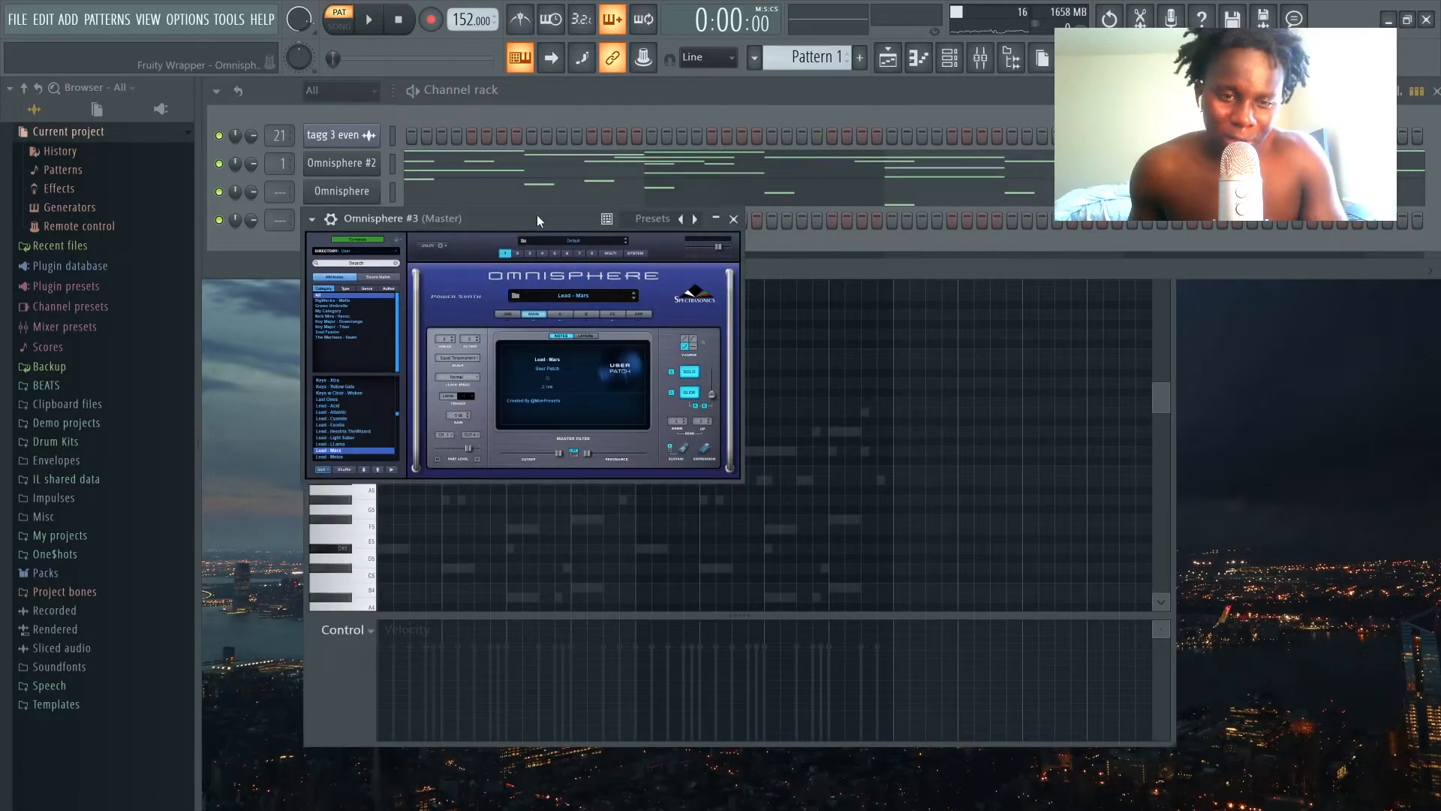
Step: Audition the Lead - Melon patch and the patch after it in Omnisphere #3 by playing a few notes
scroll(357, 438, down, 2)
click(343, 431)
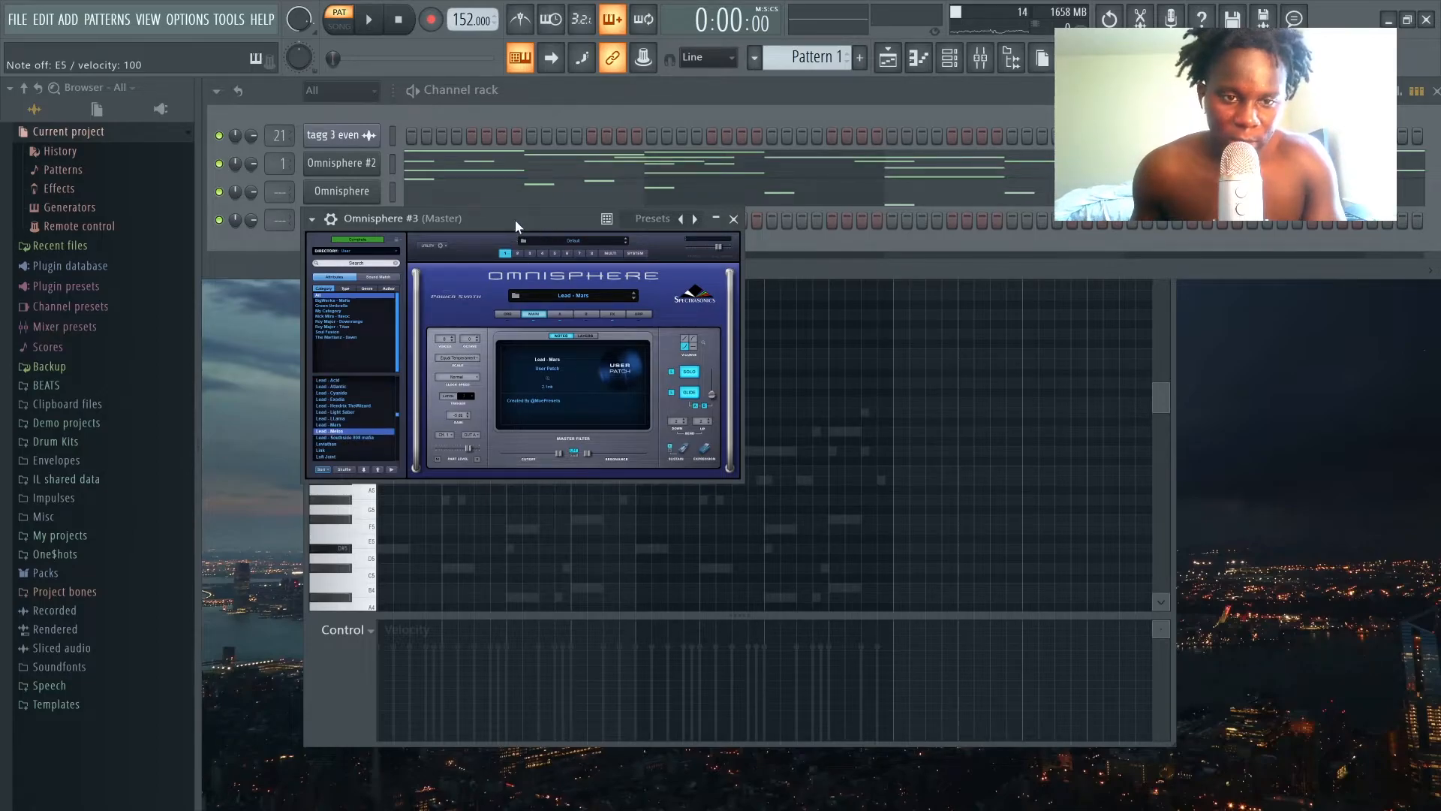
key(w)
key(t)
key(y)
key(u)
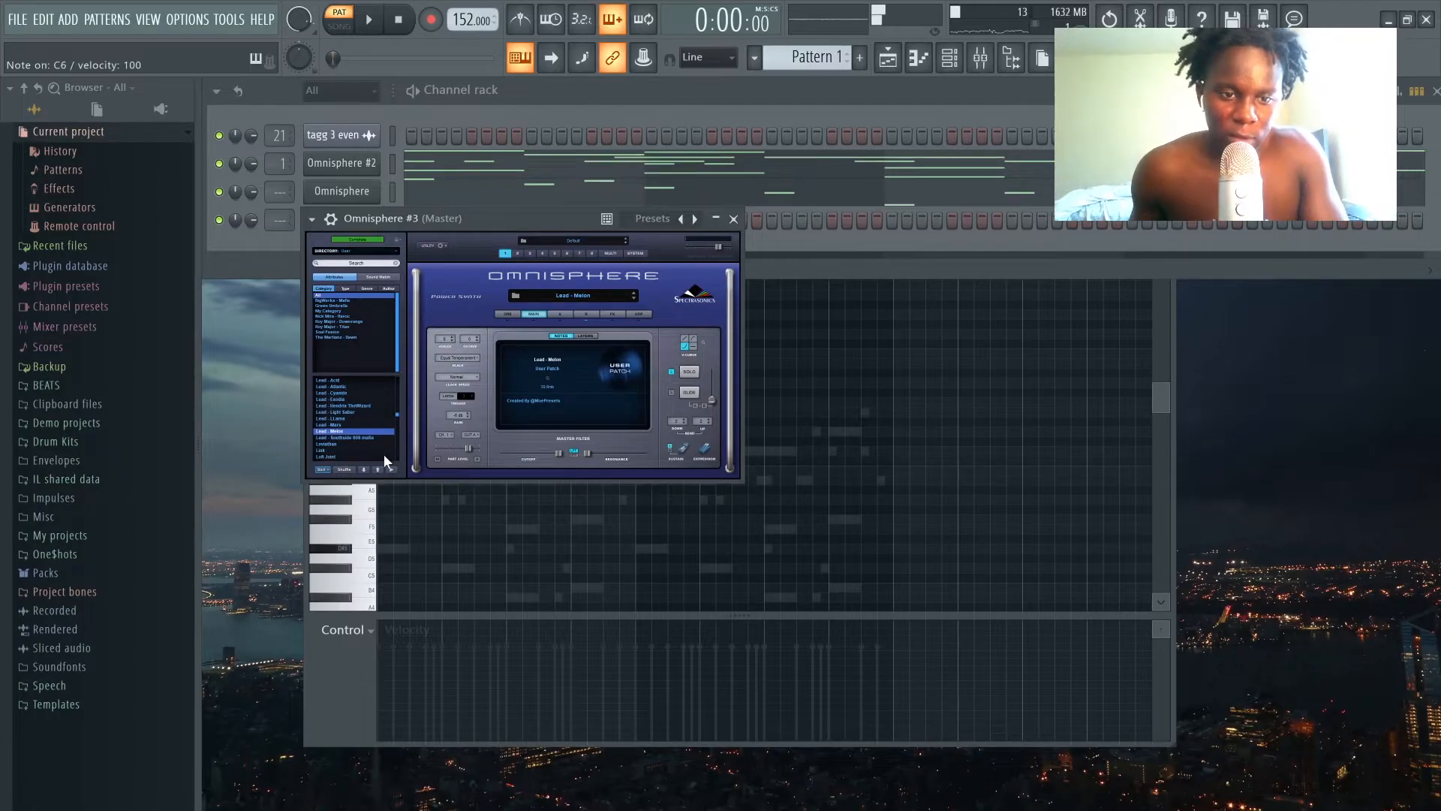
key(c)
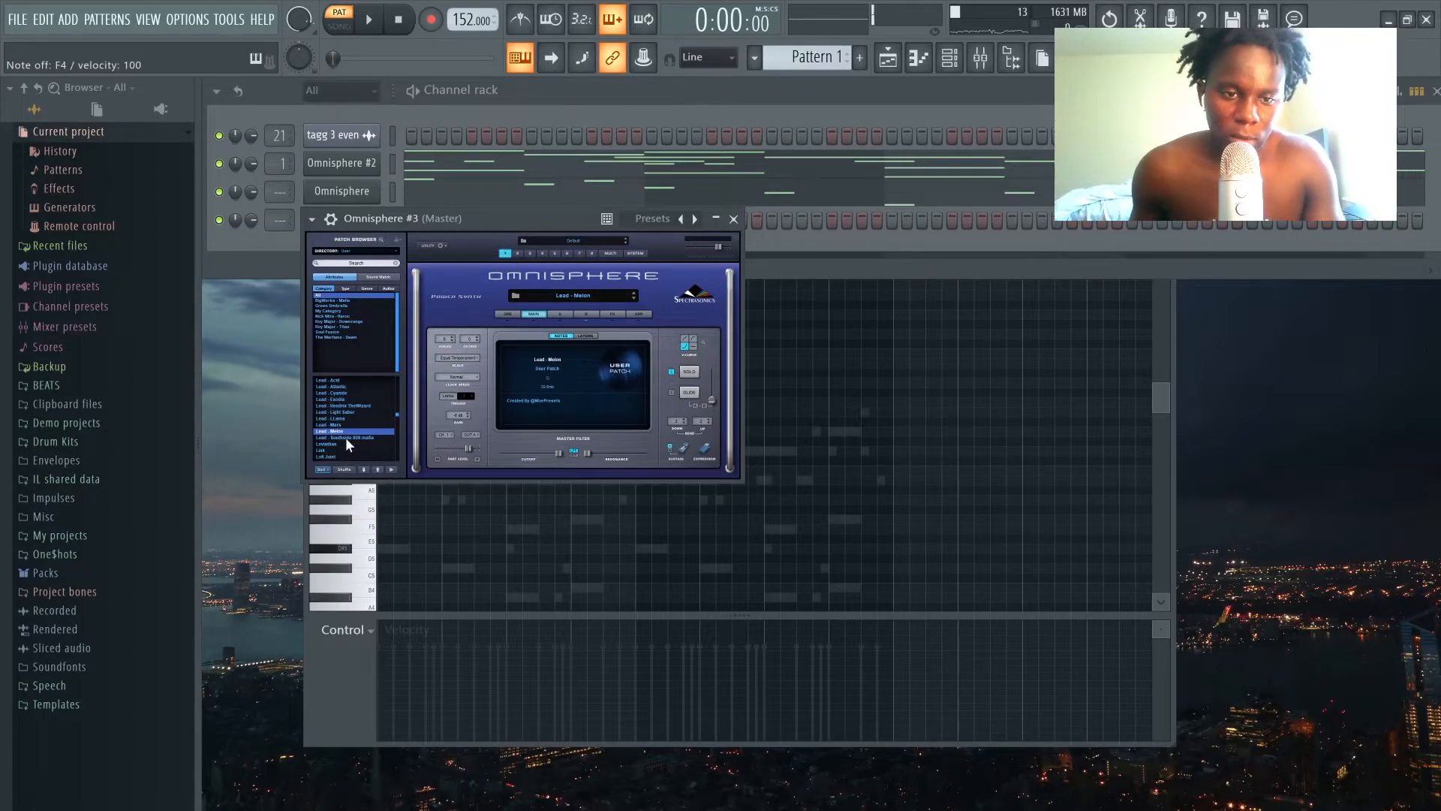
key(Down)
key(t)
key(y)
key(u)
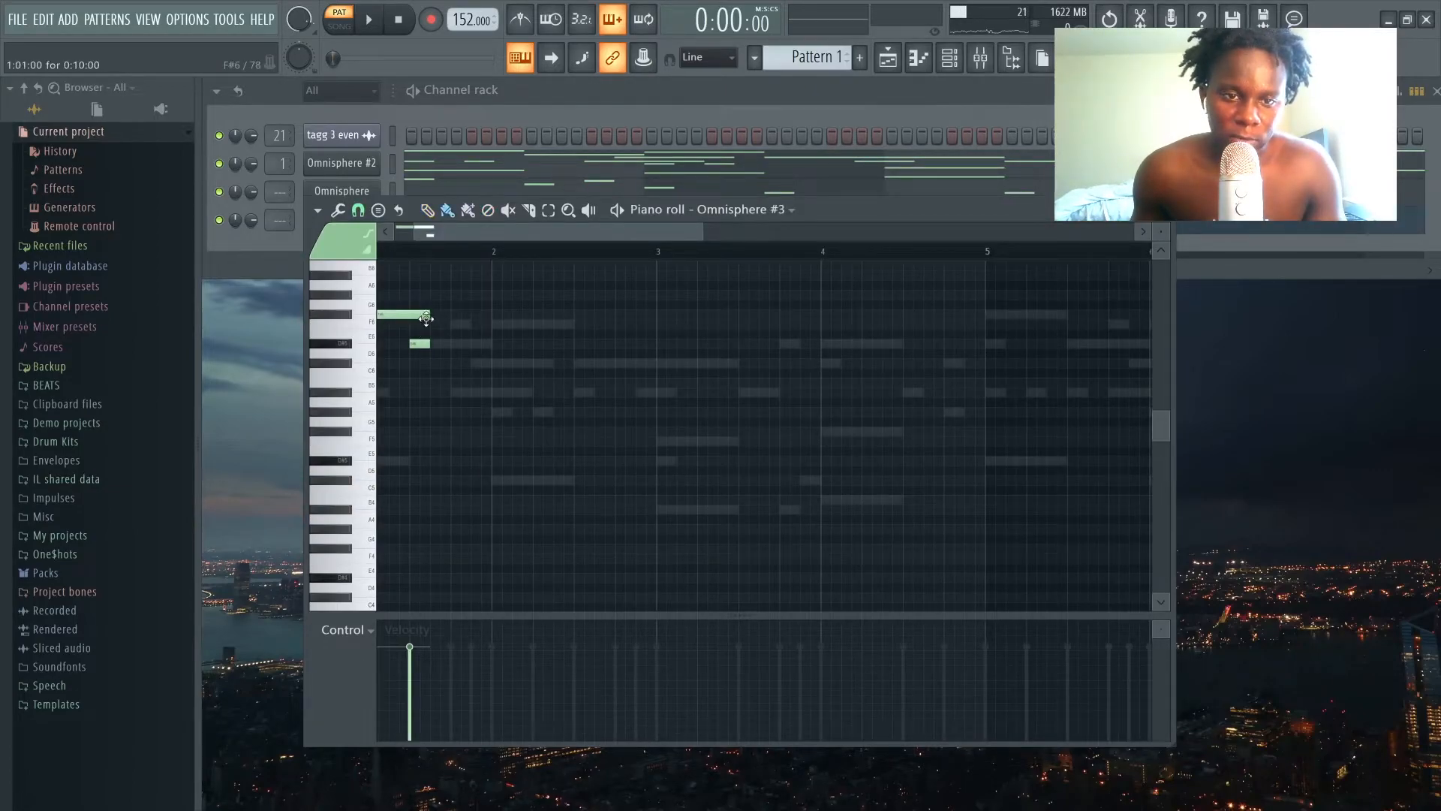
Step: In Omnisphere #3, replace the short D#6 with a sustained one at beat 3 of bar 1, and place C#6 at the start of bar 2
scroll(432, 379, down, 5)
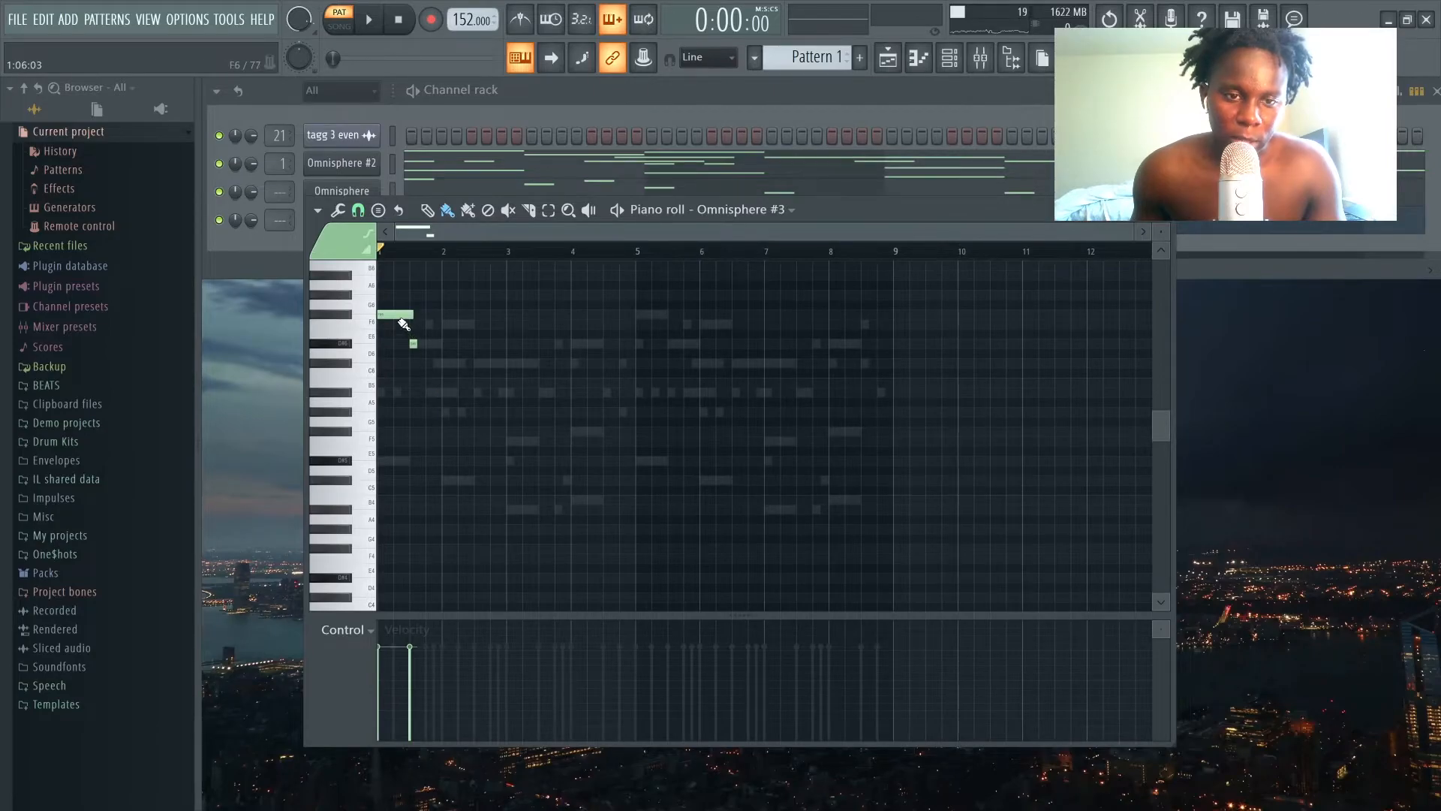
right_click(413, 344)
click(417, 343)
key(space)
click(445, 364)
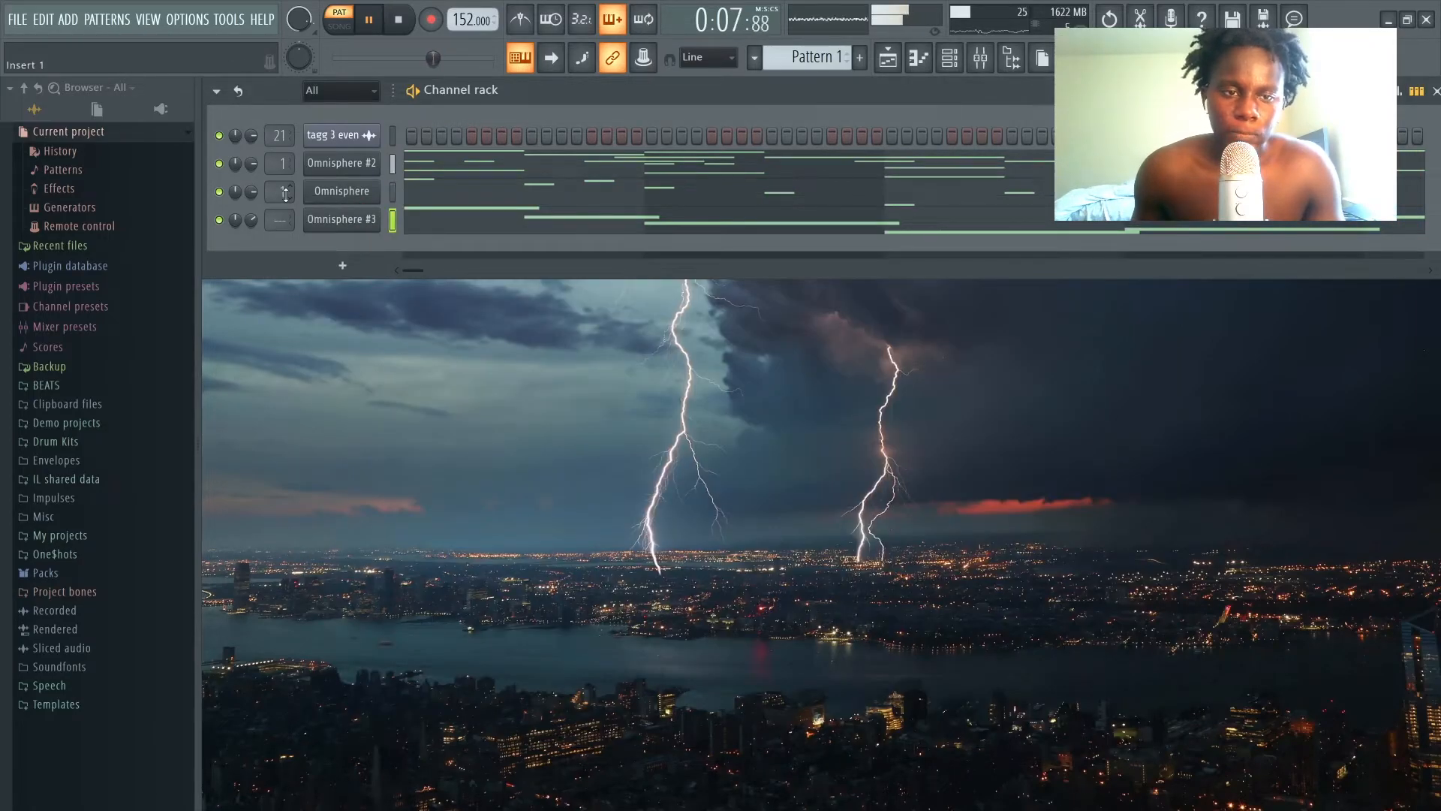
Step: Route Omnisphere and Omnisphere #3 to mixer track 1 and slightly lower the Omnisphere #2 channel volume
key(space)
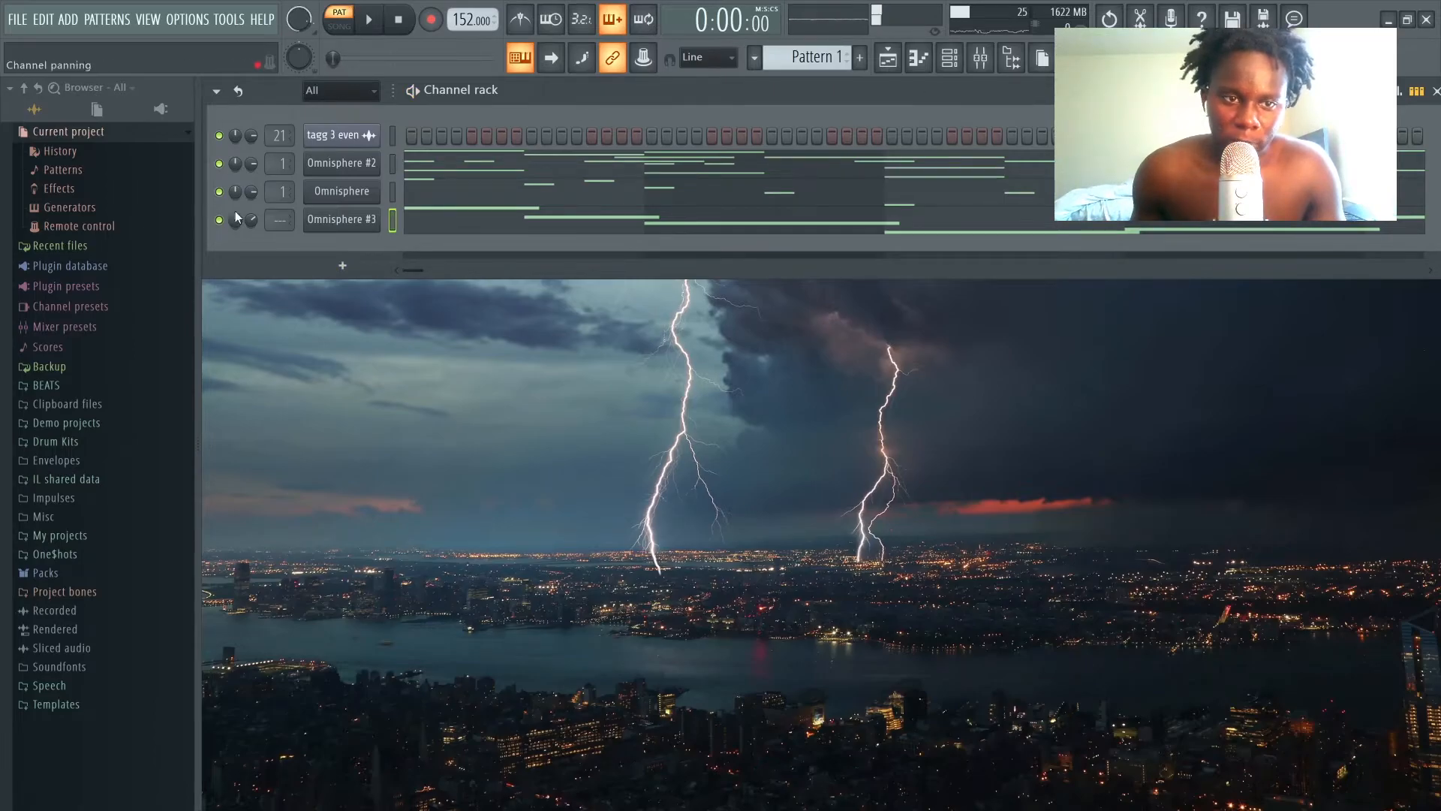
drag(253, 165, 253, 167)
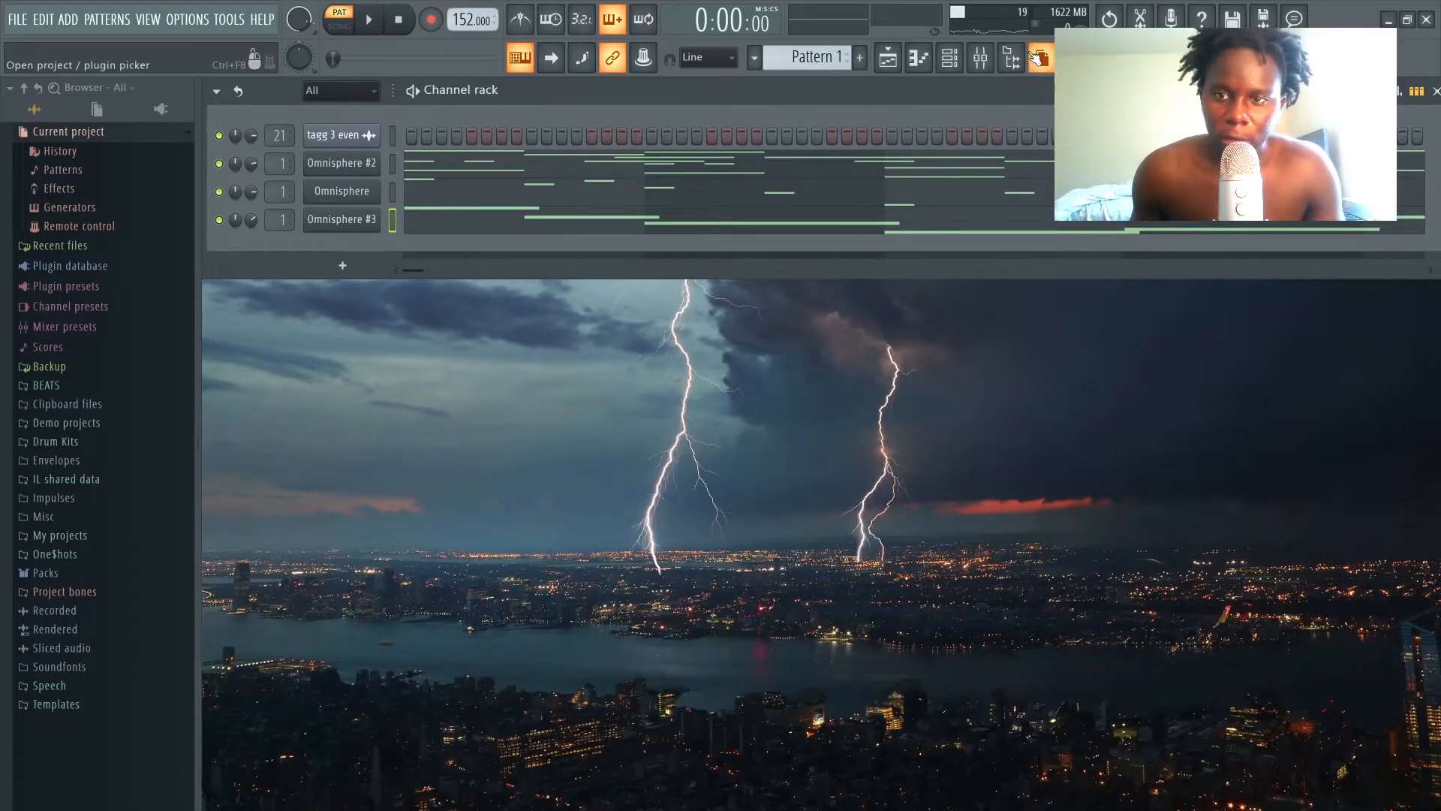
Step: Cut the low end of mixer insert 1 with its equalizer to about -15.2 dB at 113 Hz
click(981, 57)
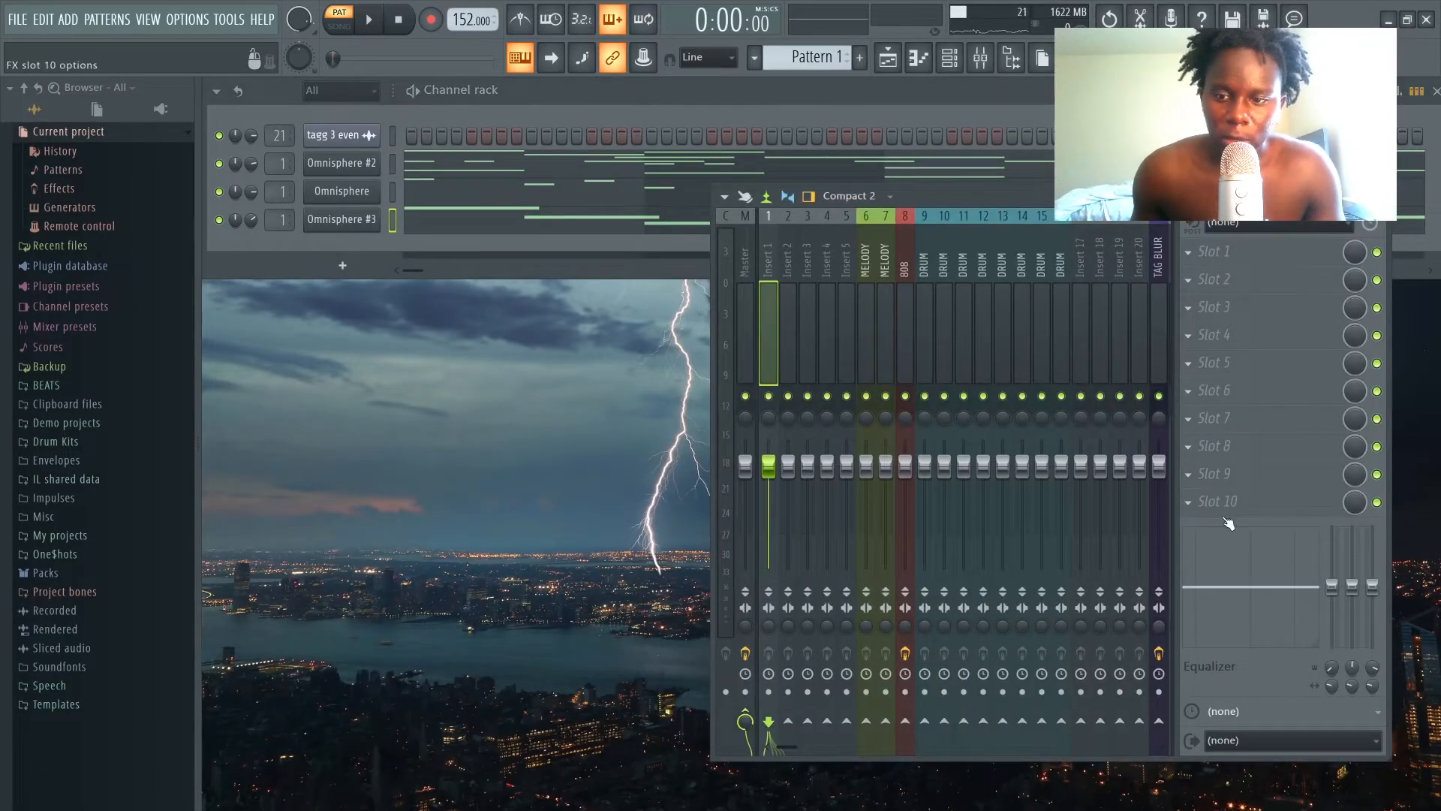
drag(1199, 600, 1189, 631)
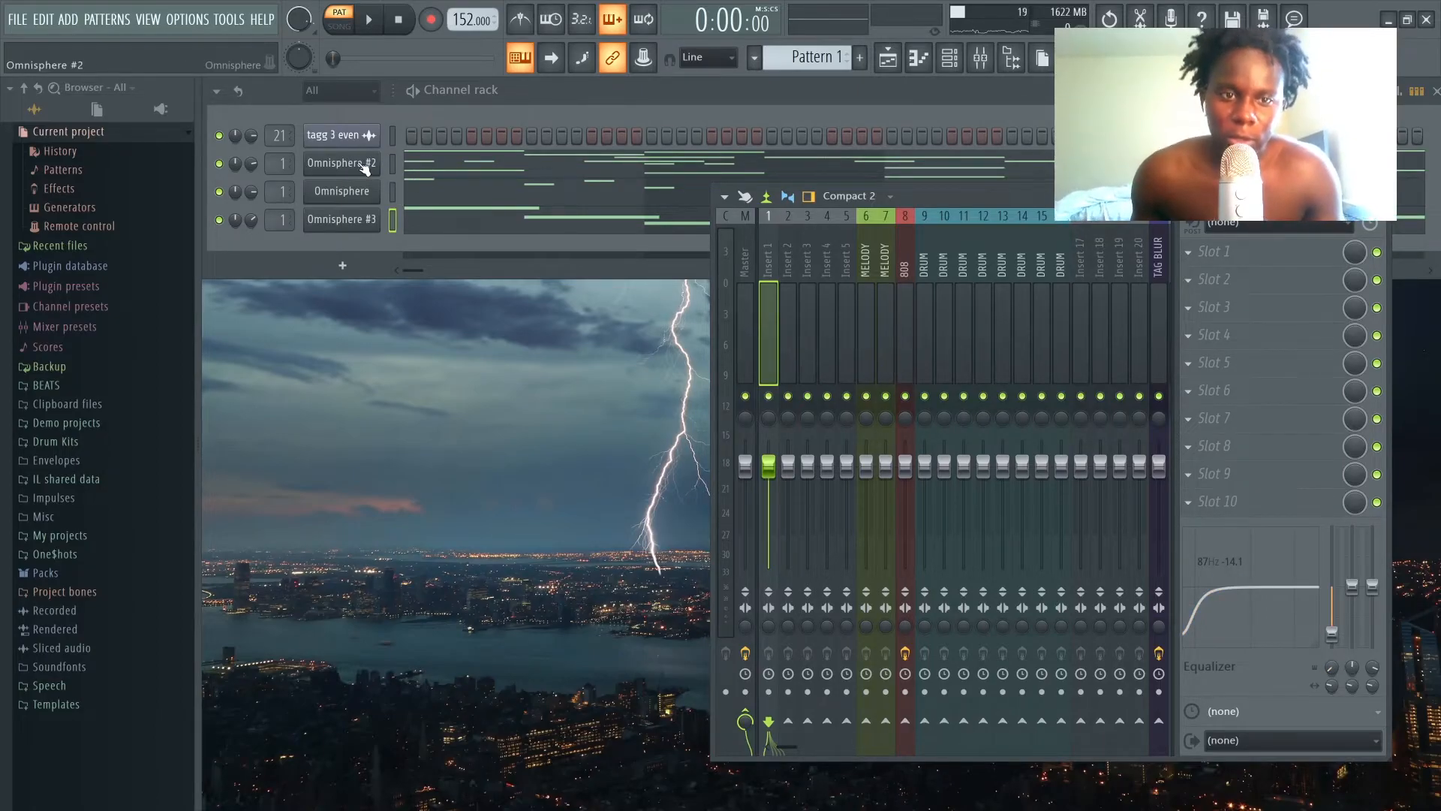
drag(1201, 625, 1213, 630)
mouse_move(1337, 674)
mouse_down()
mouse_move(1338, 644)
mouse_move(1338, 676)
mouse_up()
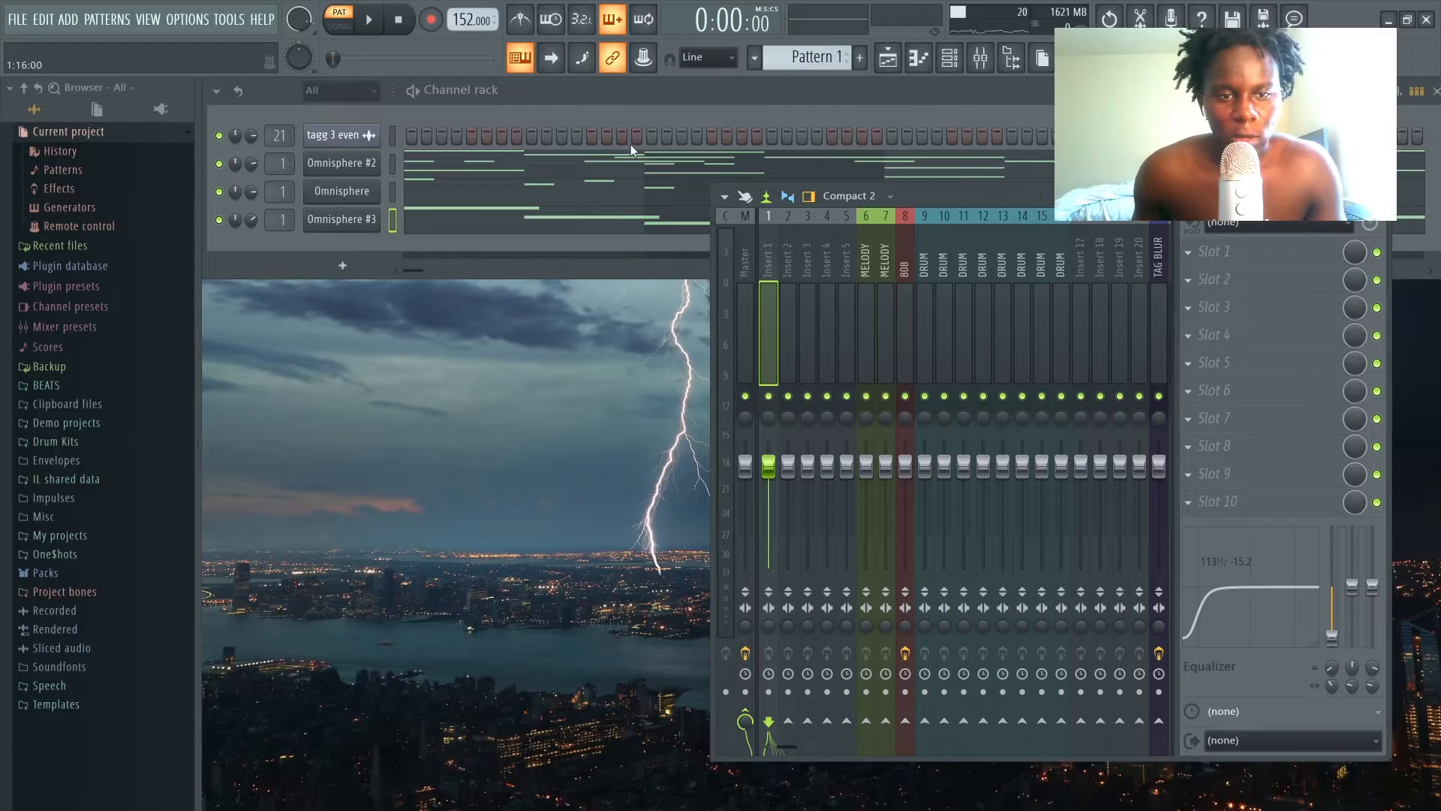
Step: Play the pattern while checking the levels in the mixer, and close the mixer
click(726, 332)
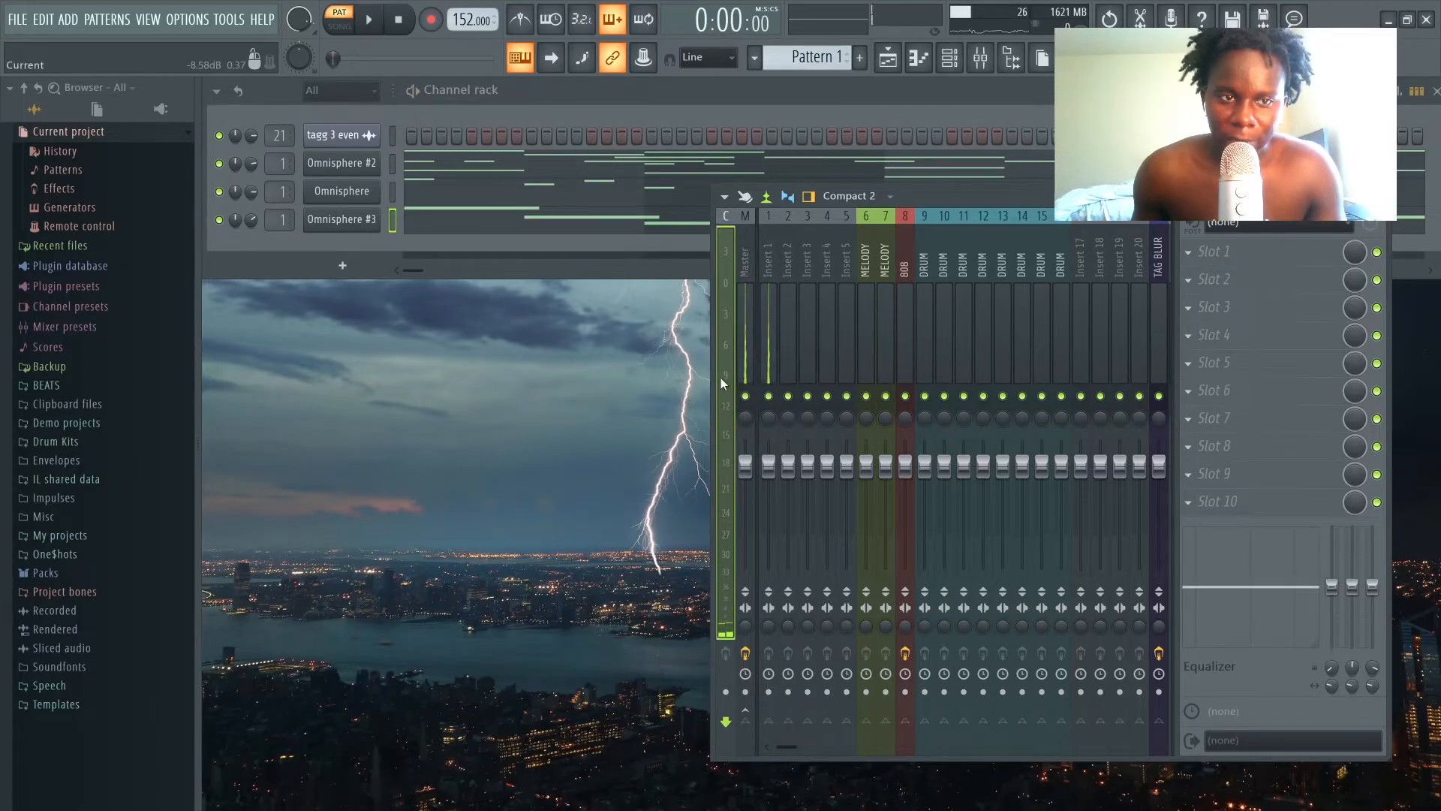
key(space)
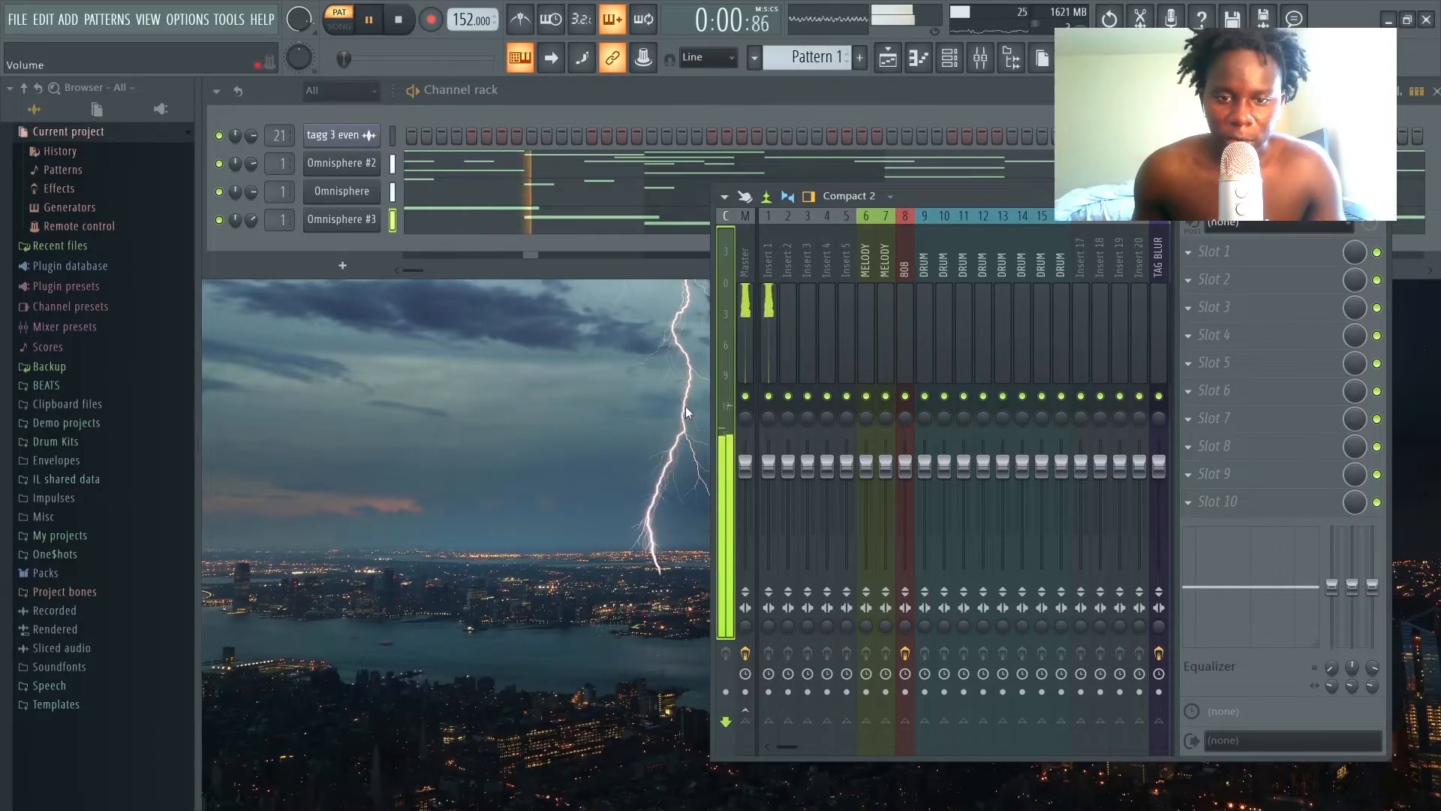
key(space)
key(space)
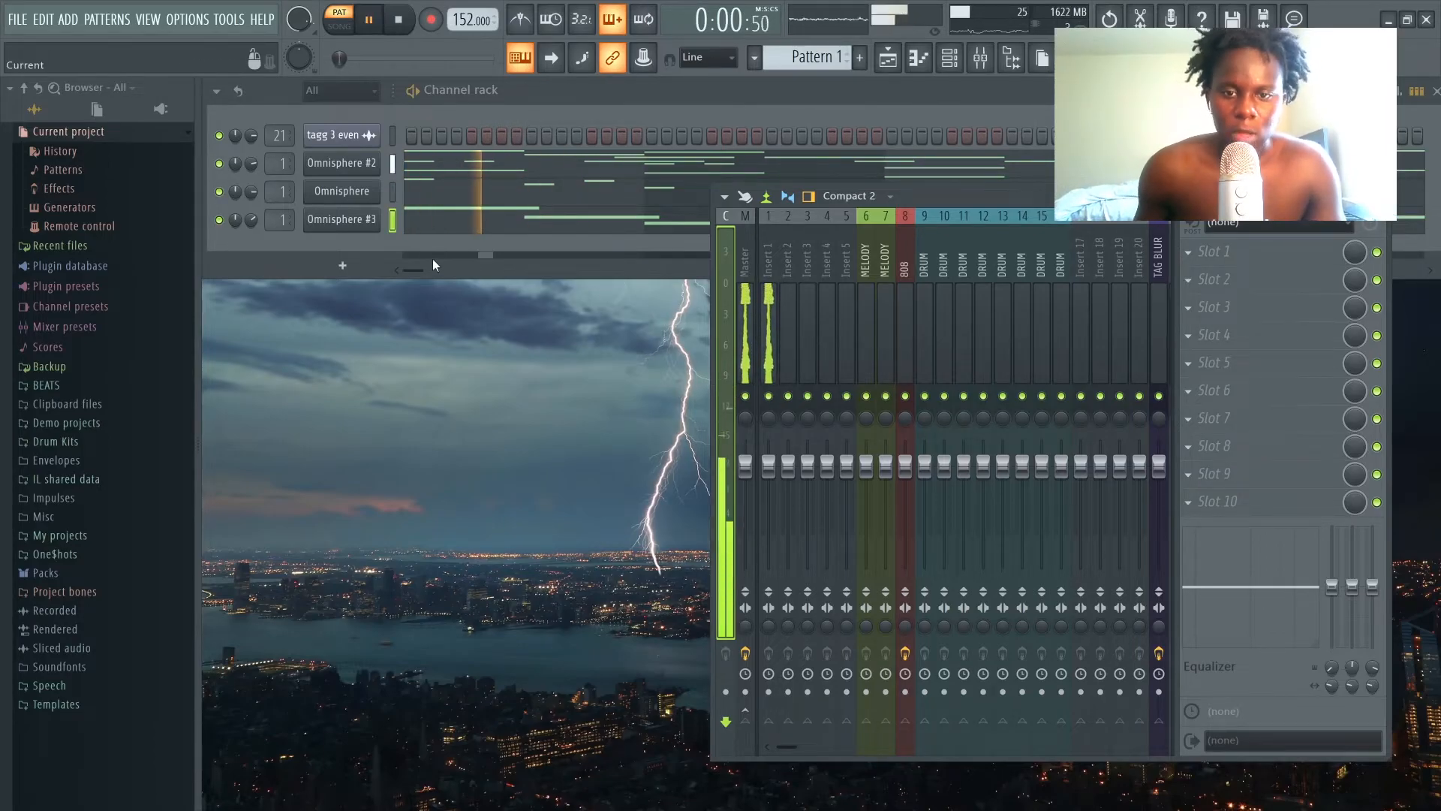
key(space)
key(F9)
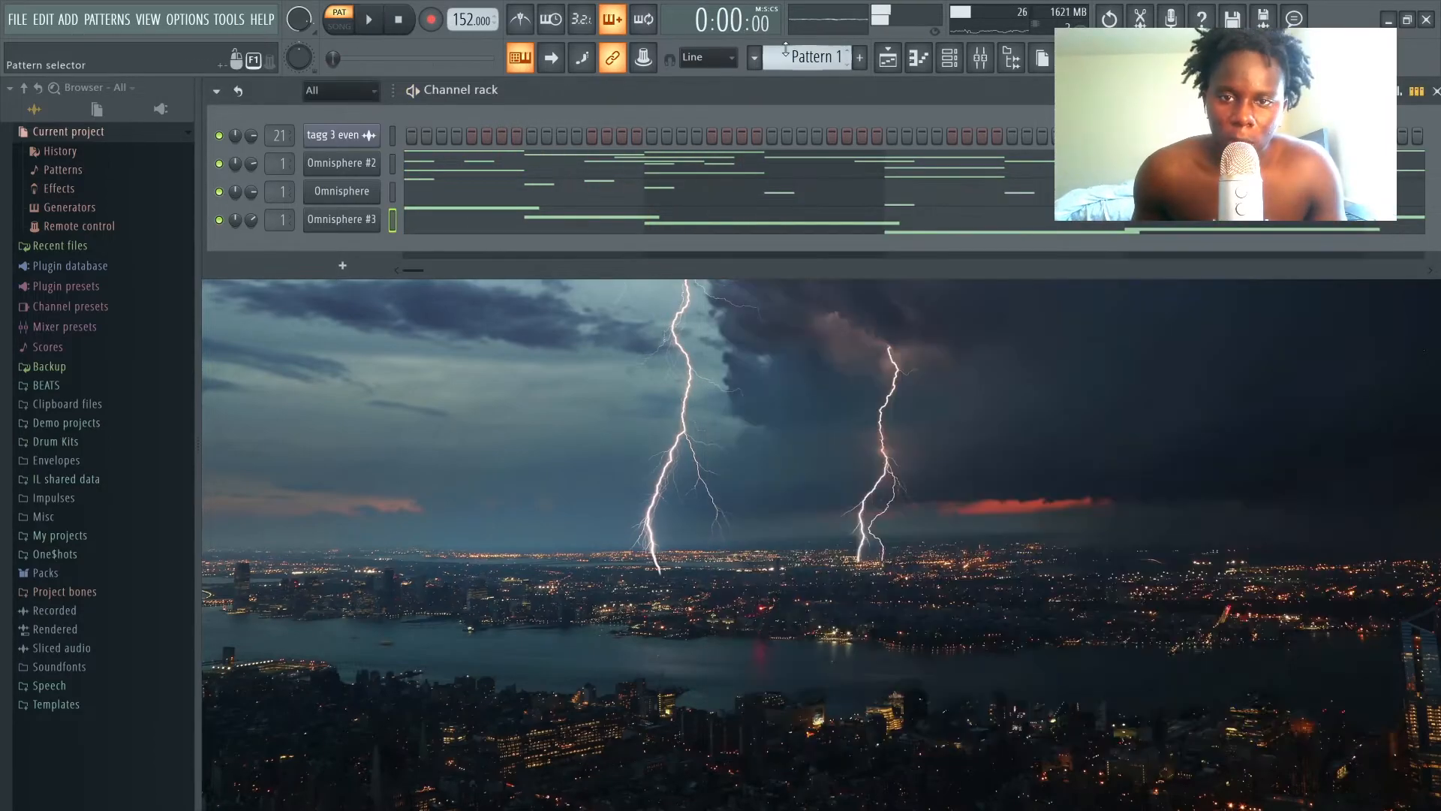
Step: Transpose Pattern 1 down three semitones
click(781, 54)
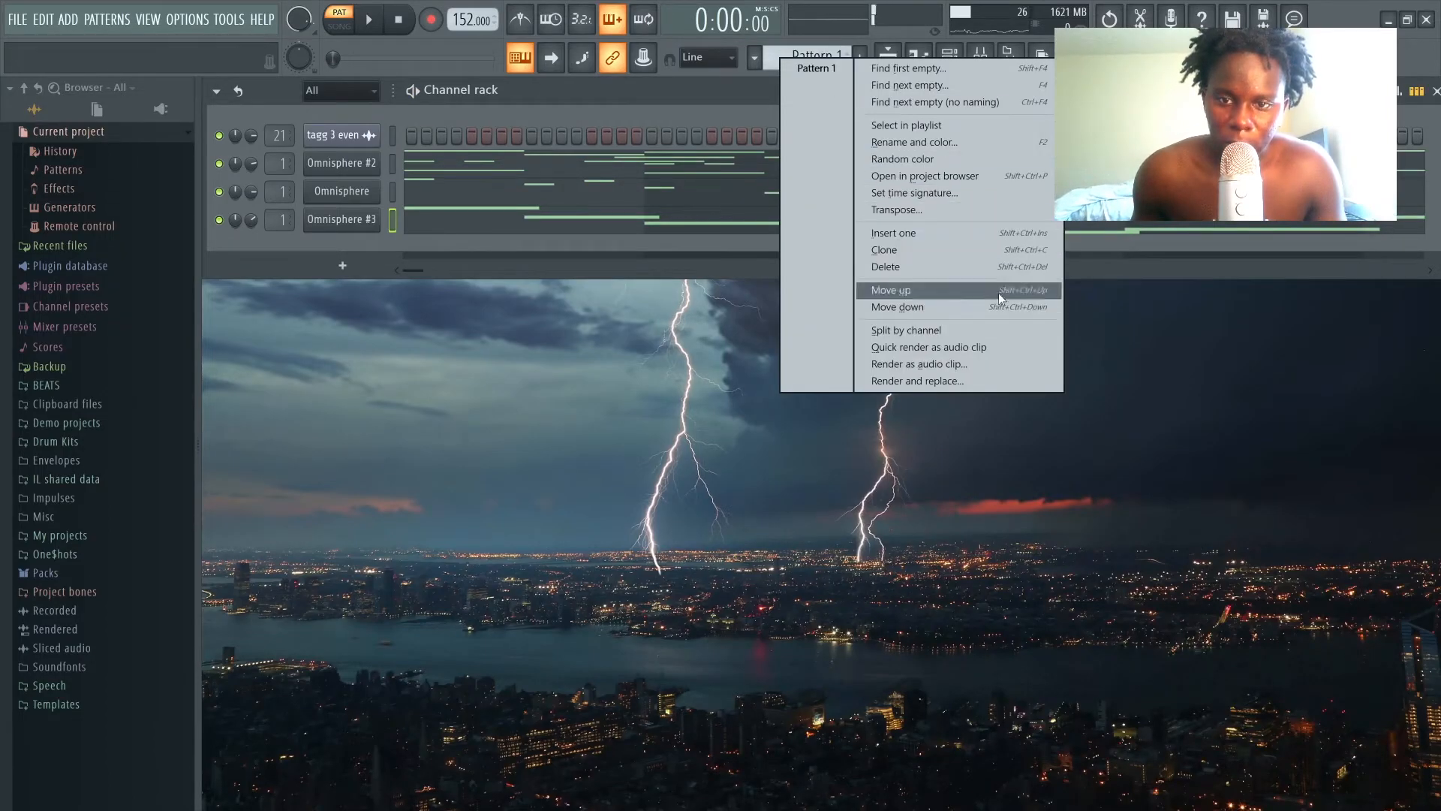
click(737, 84)
right_click(785, 58)
click(925, 211)
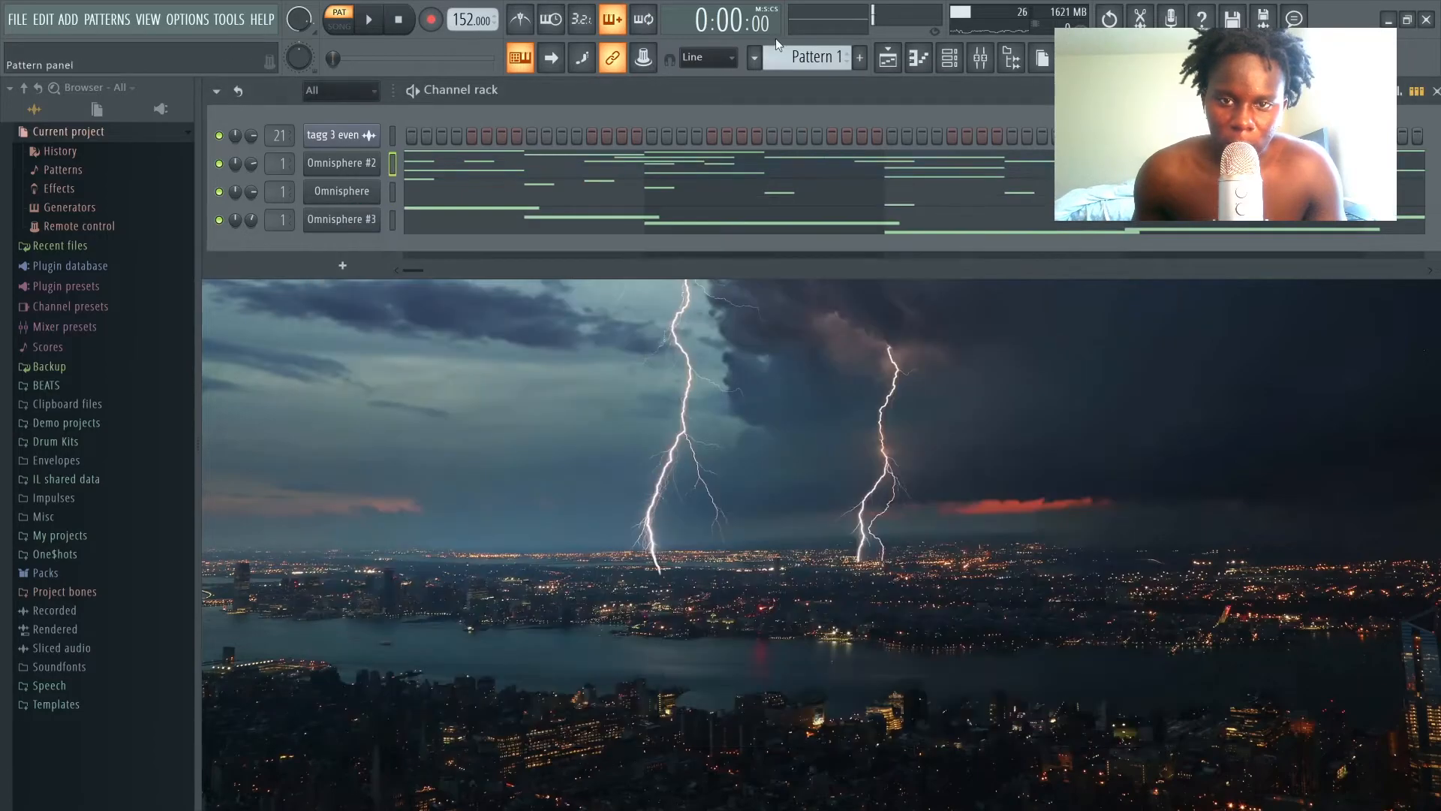
Step: Play back the transposed pattern and open the Omnisphere #2 plugin to view its patch
key(space)
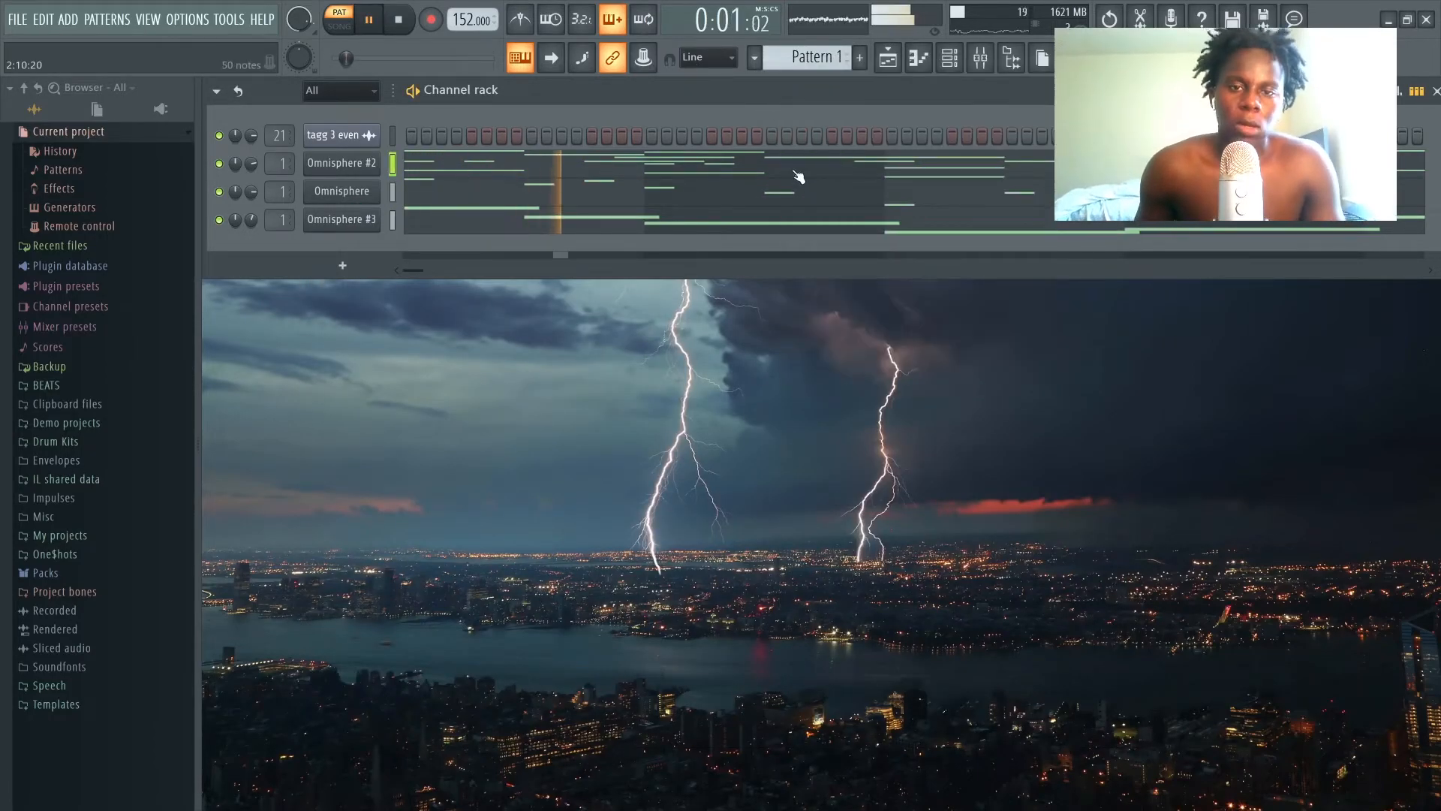
click(341, 163)
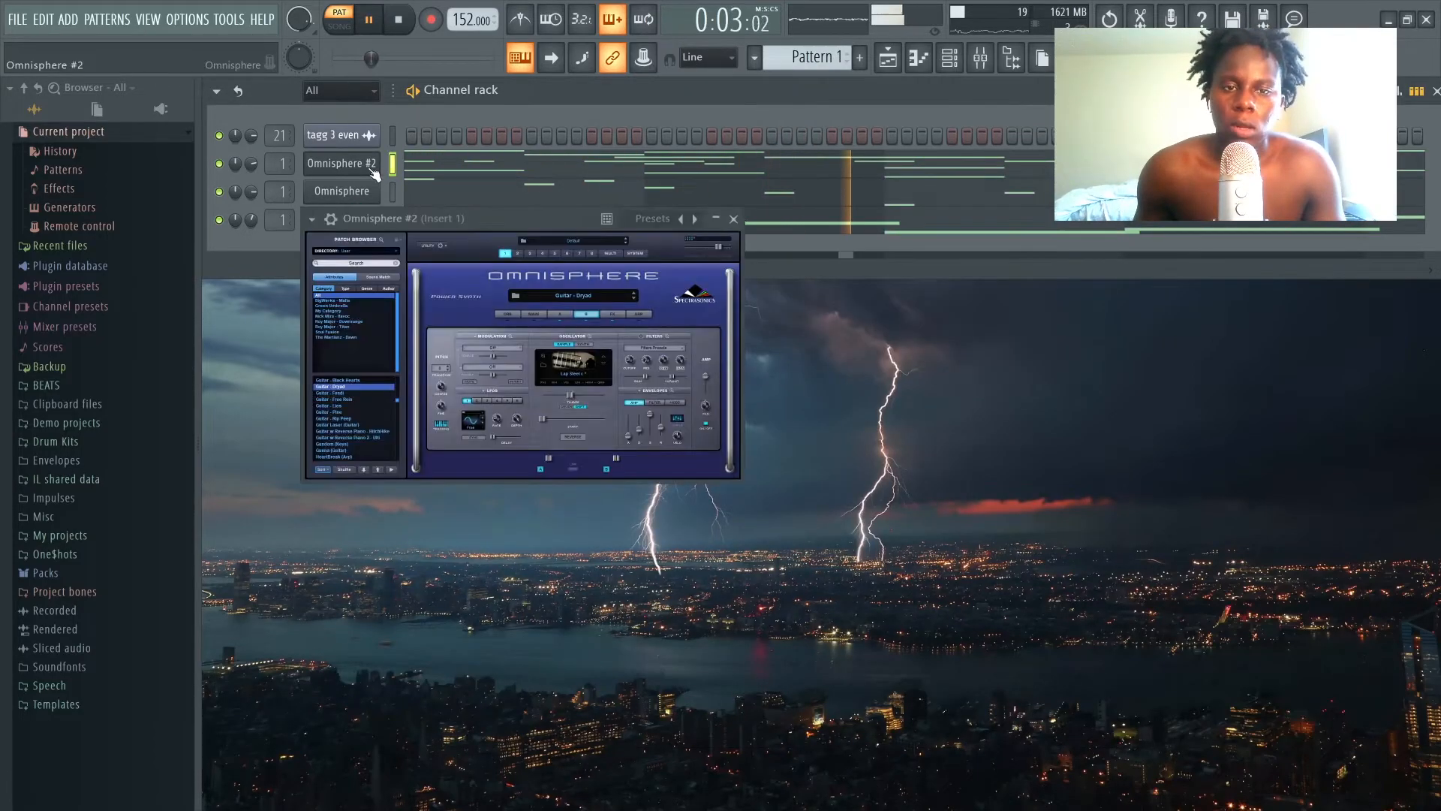
click(485, 204)
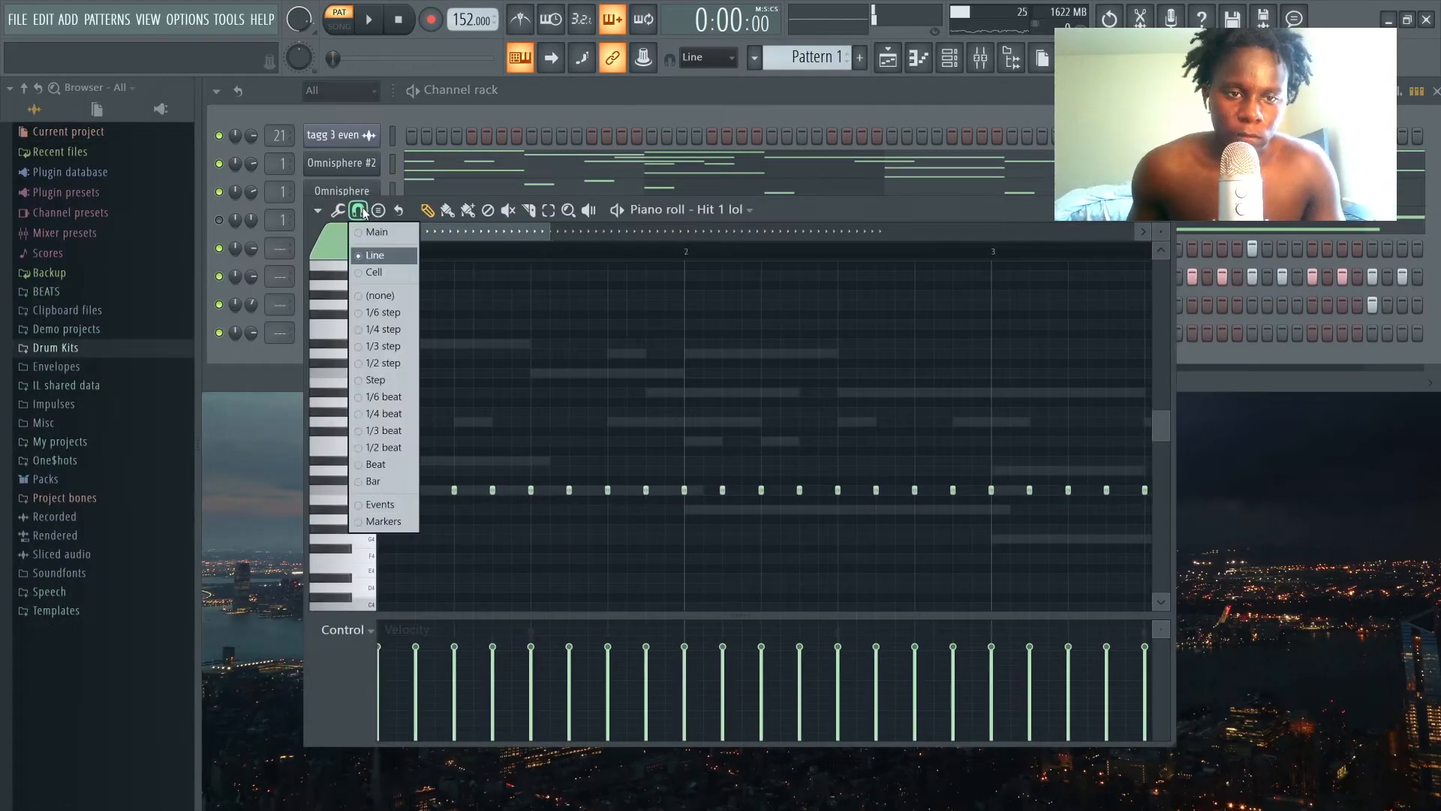
Step: Add a 1/6-beat hi-hat roll at beat 4 of bar 1 in Hit 1 lol, and return the snap to Line
click(380, 396)
scroll(463, 234, up, 2)
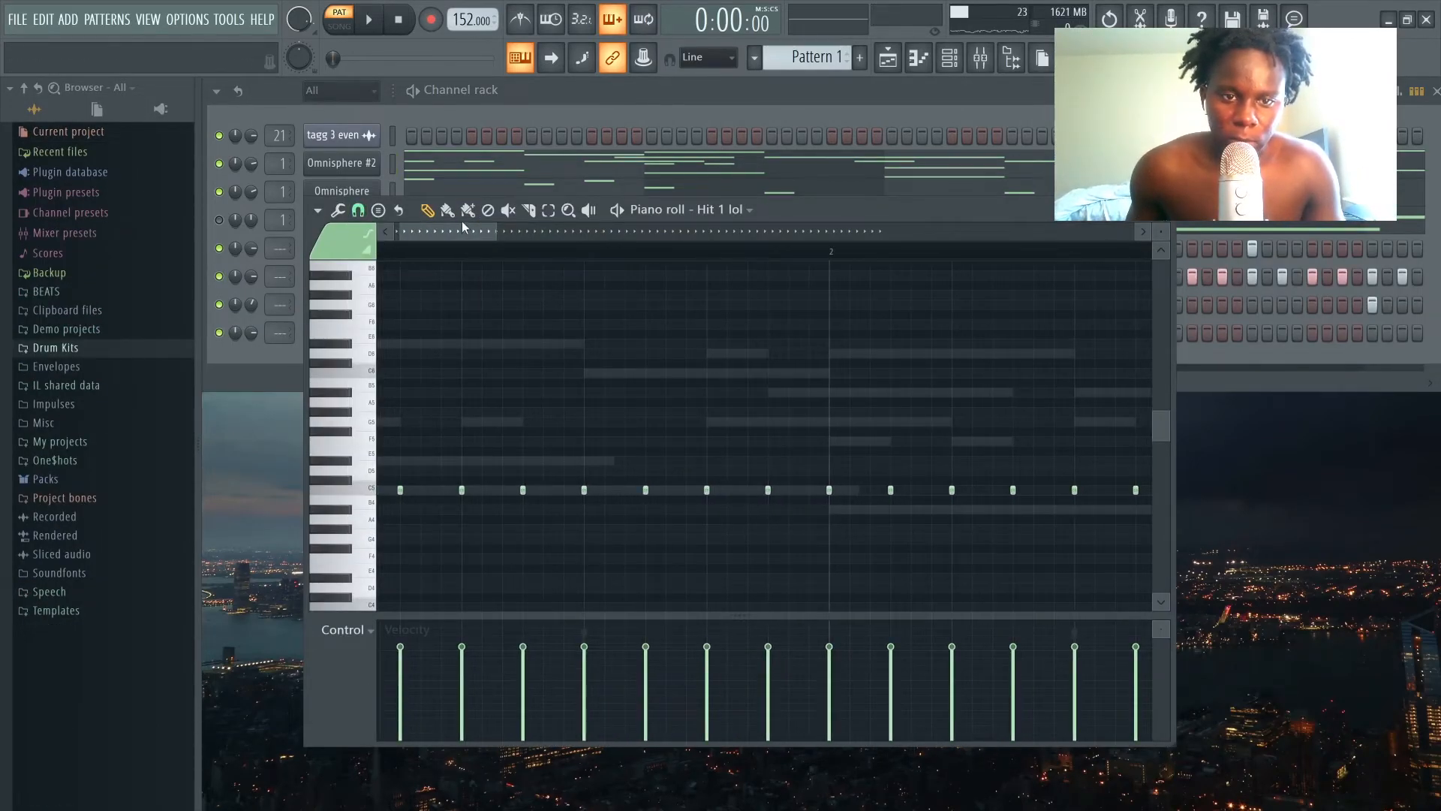
drag(469, 233, 456, 234)
drag(496, 490, 520, 490)
right_click(520, 491)
click(358, 211)
click(392, 256)
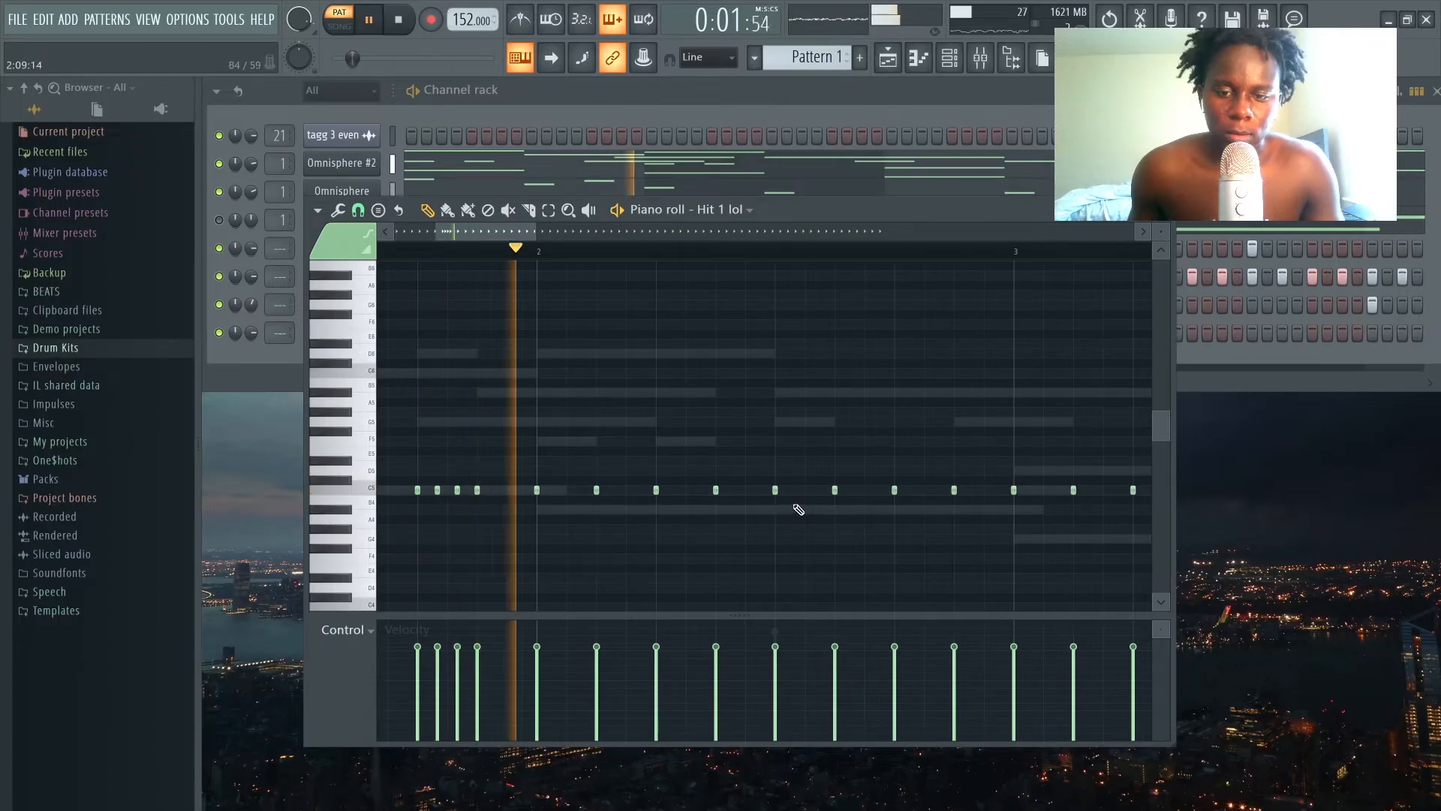
Step: Add an extra hi-hat hit one step after beat 2 of bar 2 in Hit 1 lol and play it back
click(804, 492)
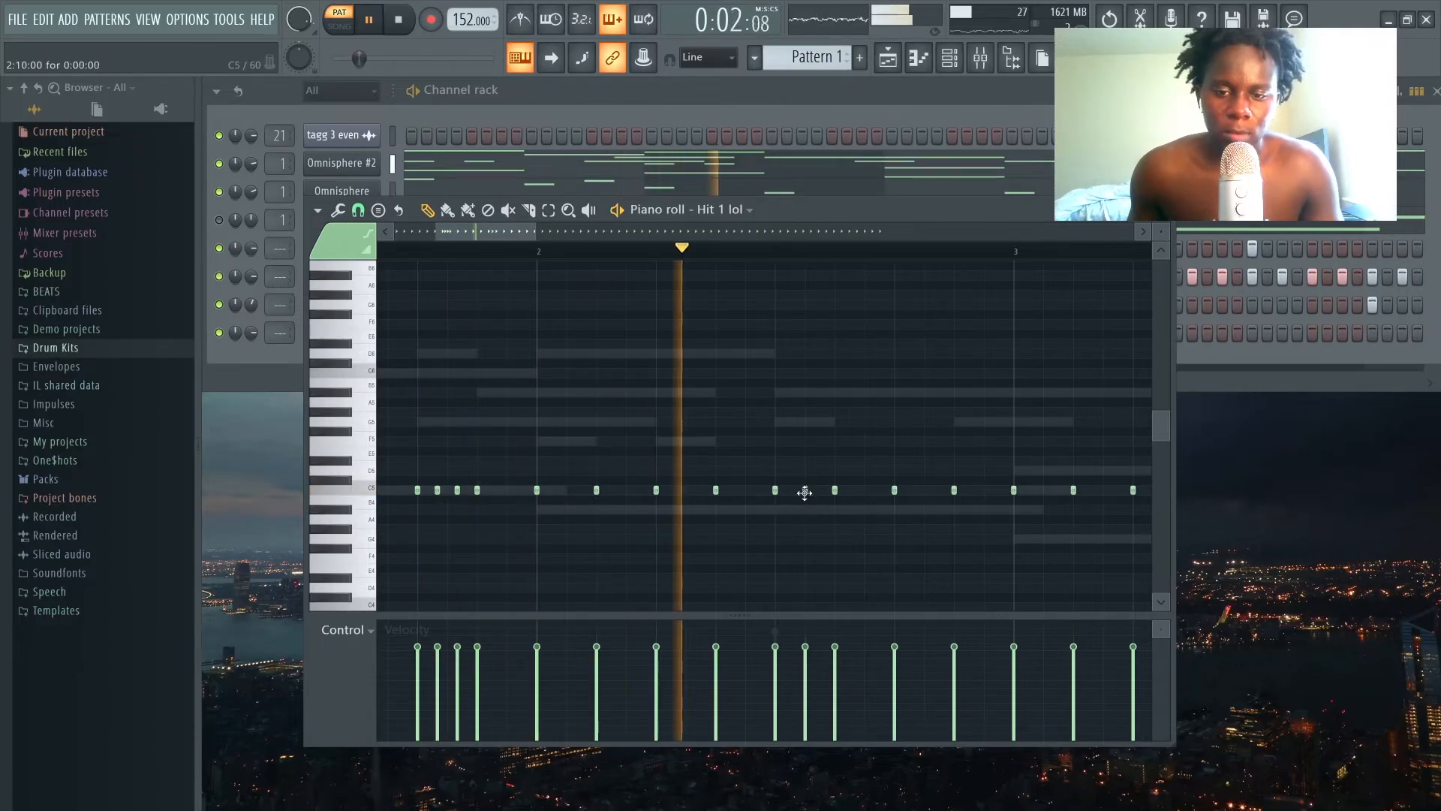
key(space)
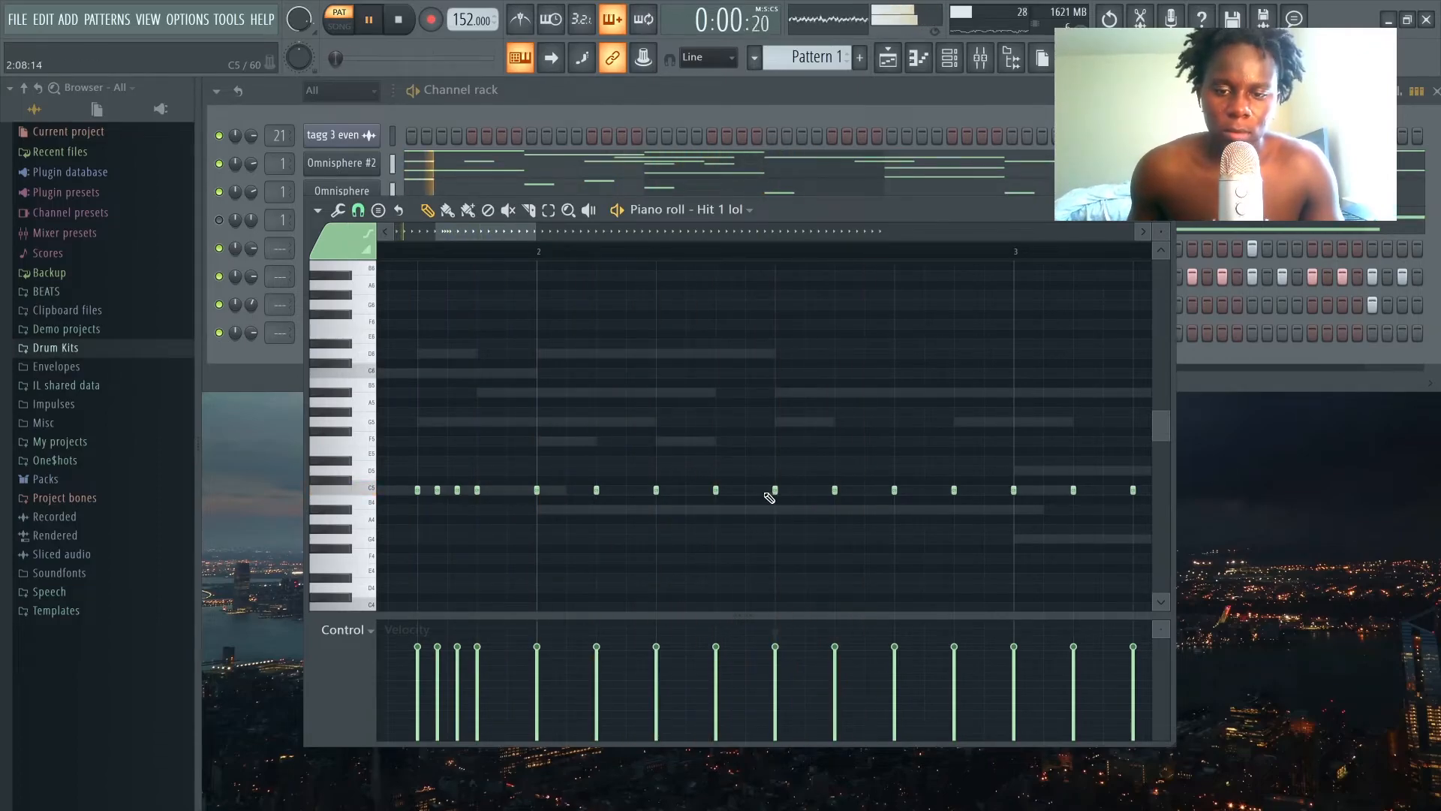
click(686, 491)
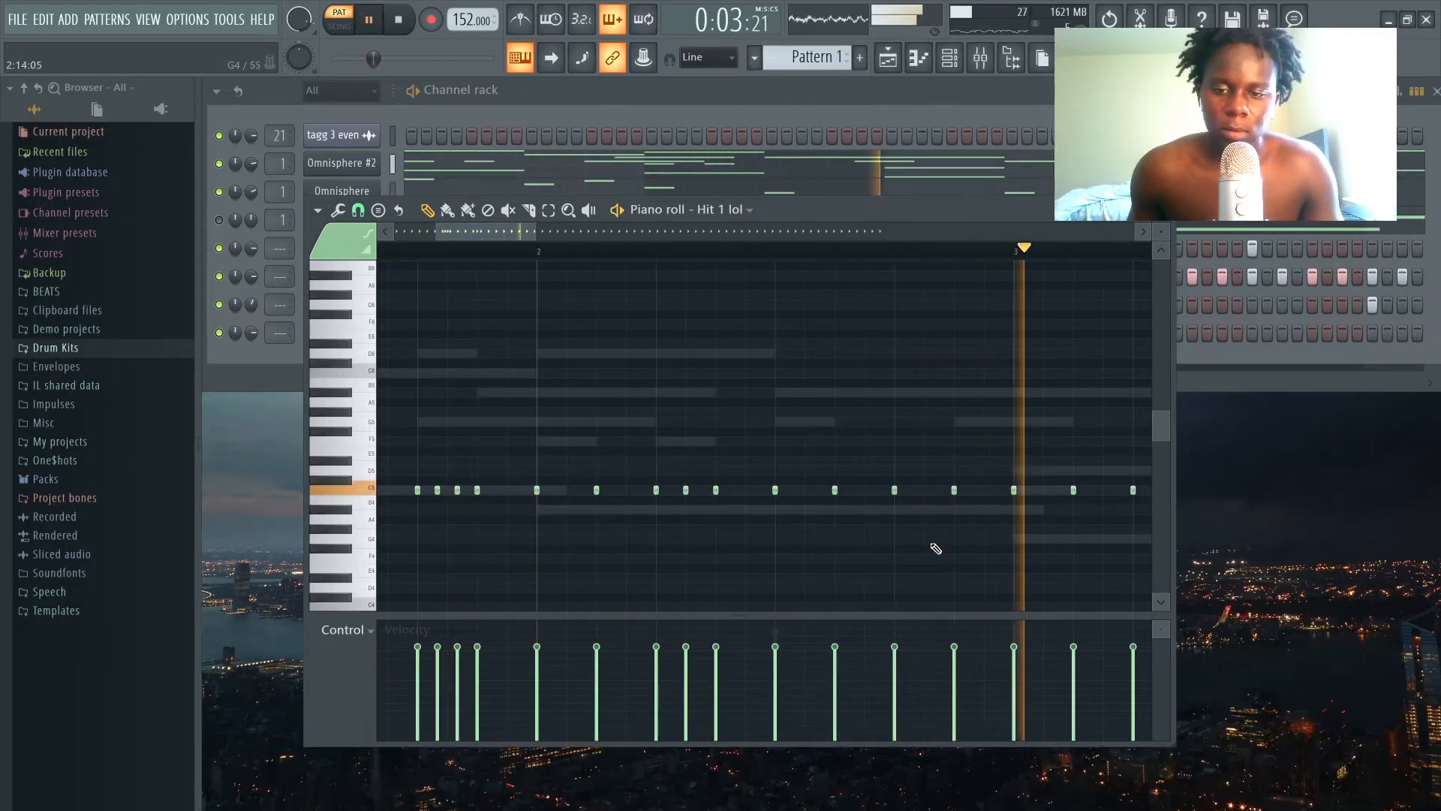
key(space)
Step: In Pony 808, shift the bar 4 G#5 half a beat later and try an extra A#5 in the second half of bar 2
scroll(930, 544, down, 6)
key(space)
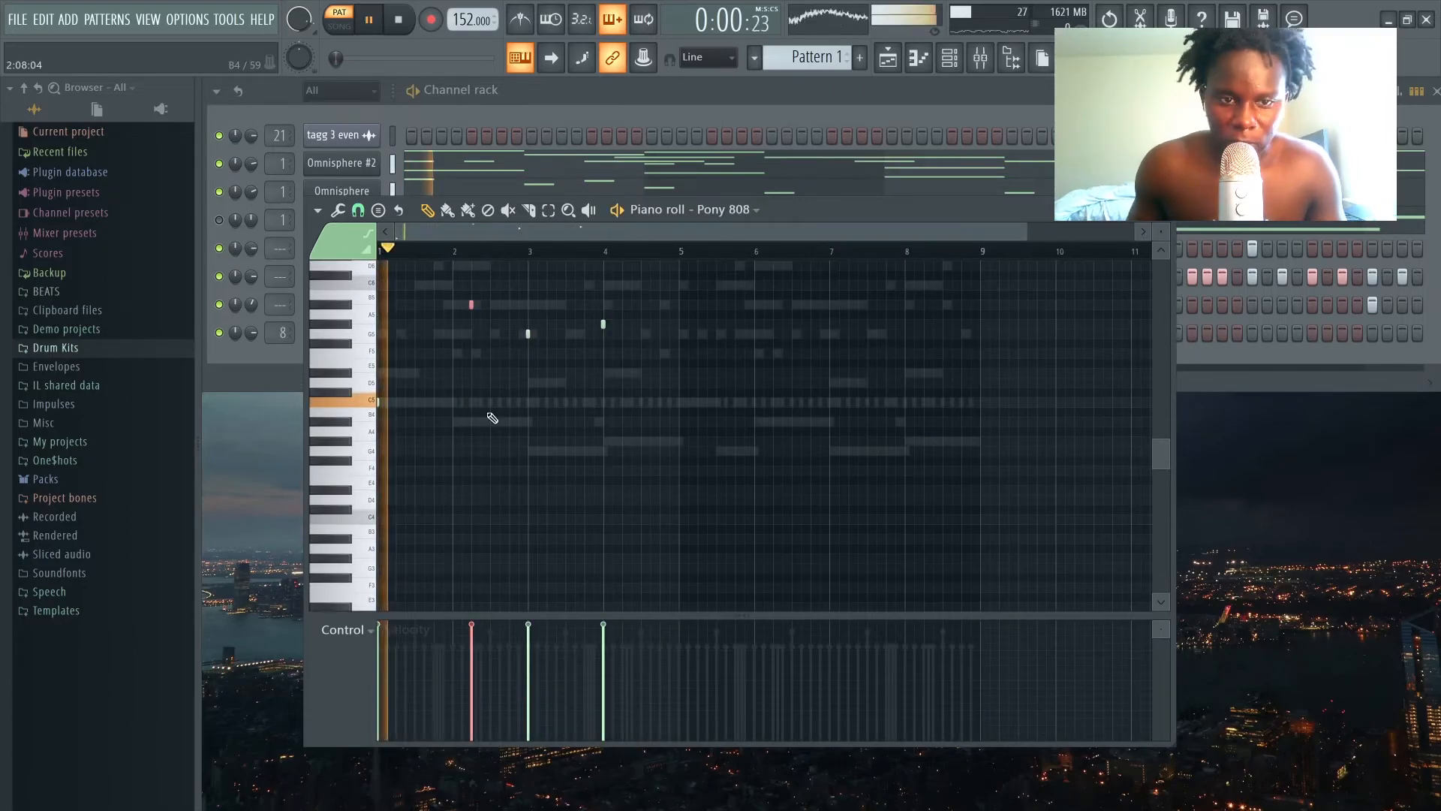
ctrl+click(489, 413)
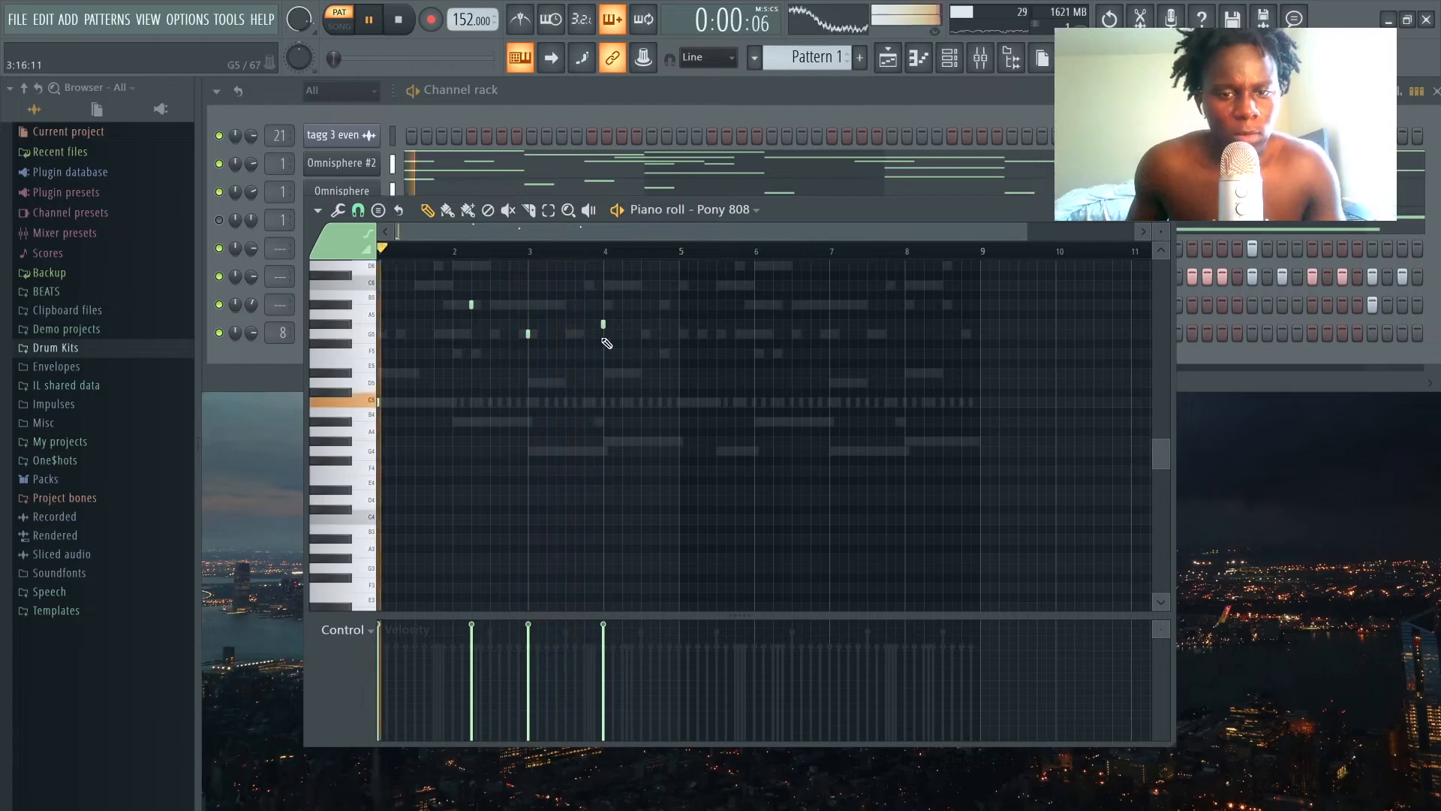
drag(603, 326, 614, 326)
click(509, 304)
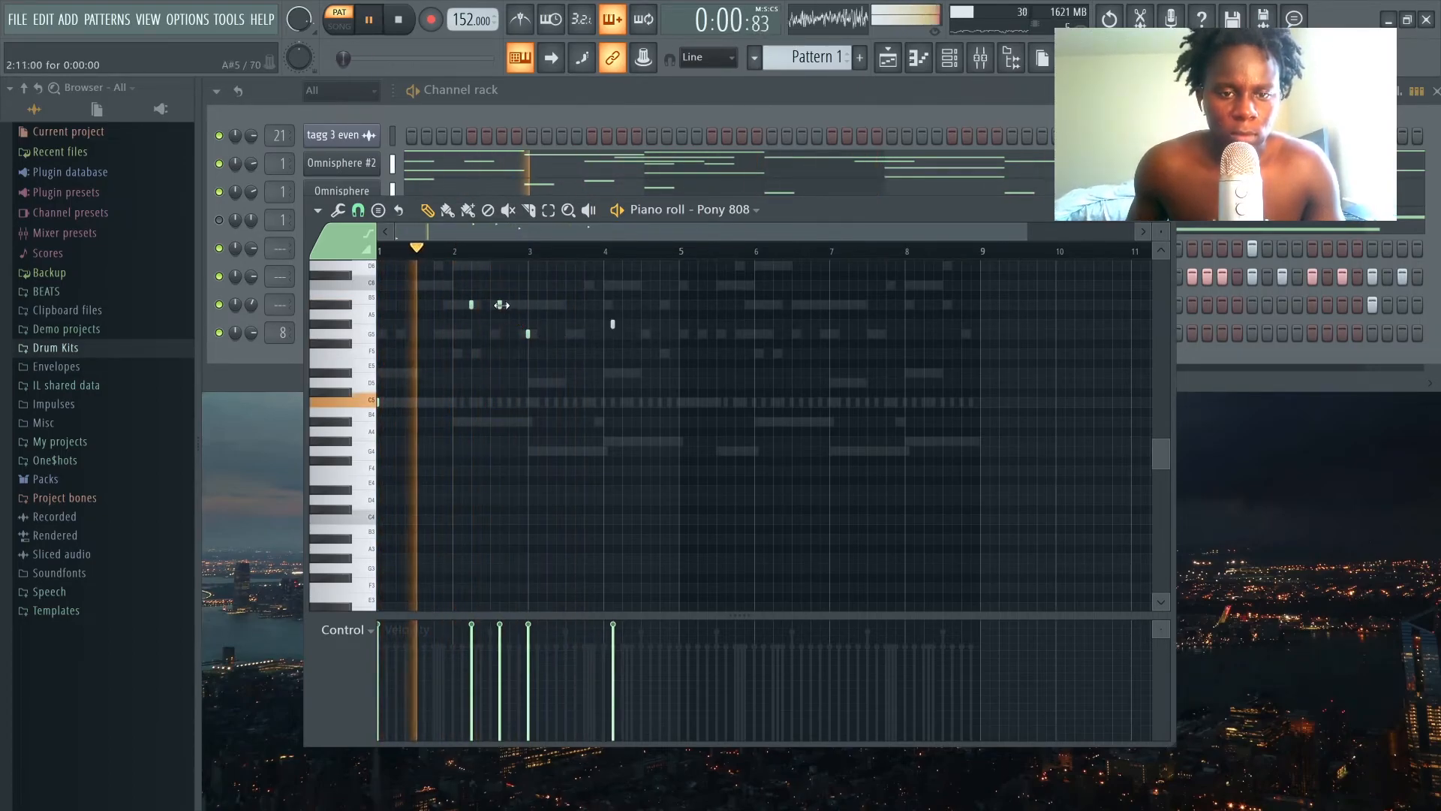
right_click(509, 304)
Step: Duplicate the Pony 808 notes of bars 1 to 4 into bars 5 to 8 and play them back
drag(685, 413, 380, 251)
ctrl+click(664, 478)
key(space)
key(space)
Step: Move the 808's bar 4 G#5 to beat 2 and add a G#5 in the second half of bar 8
right_click(613, 338)
click(635, 339)
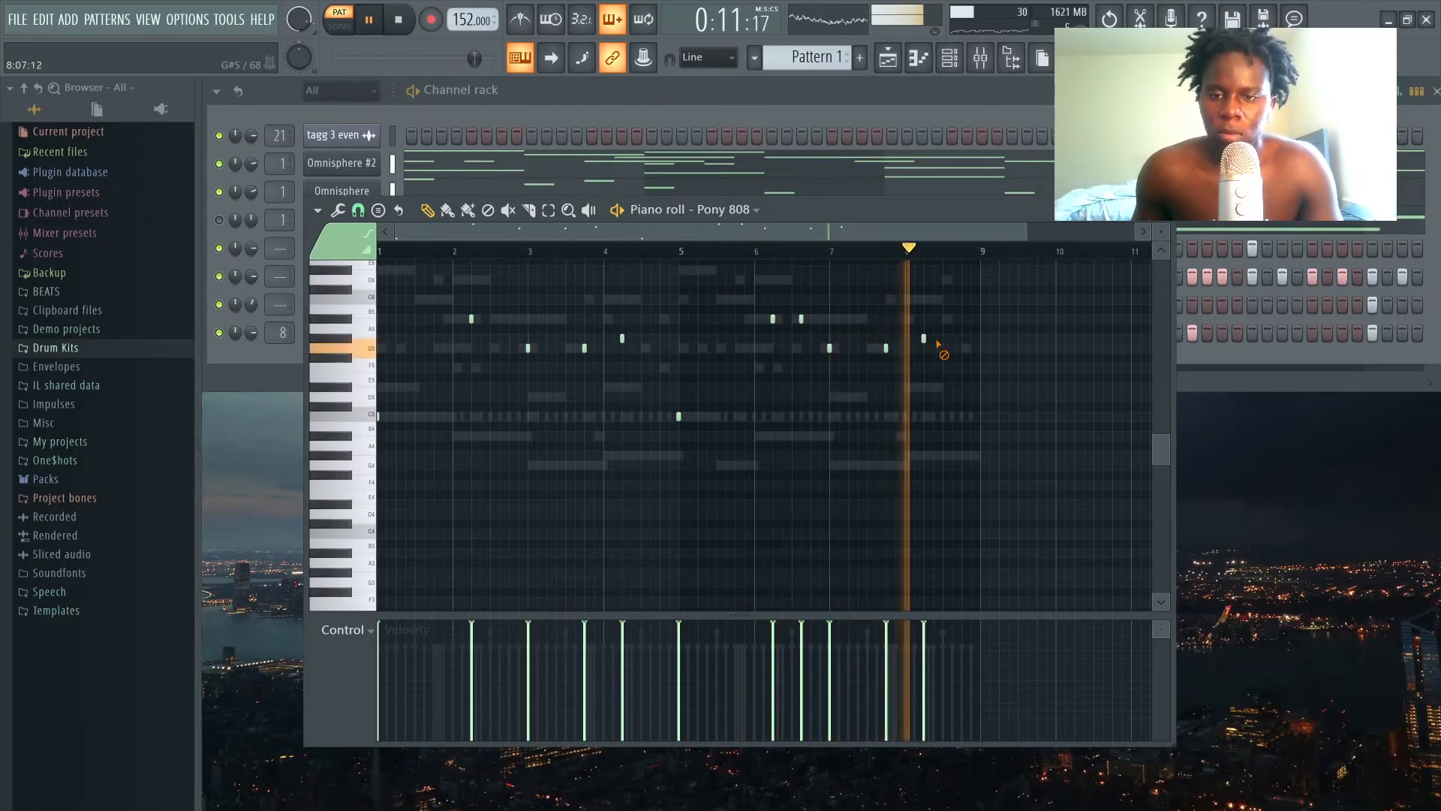
click(952, 339)
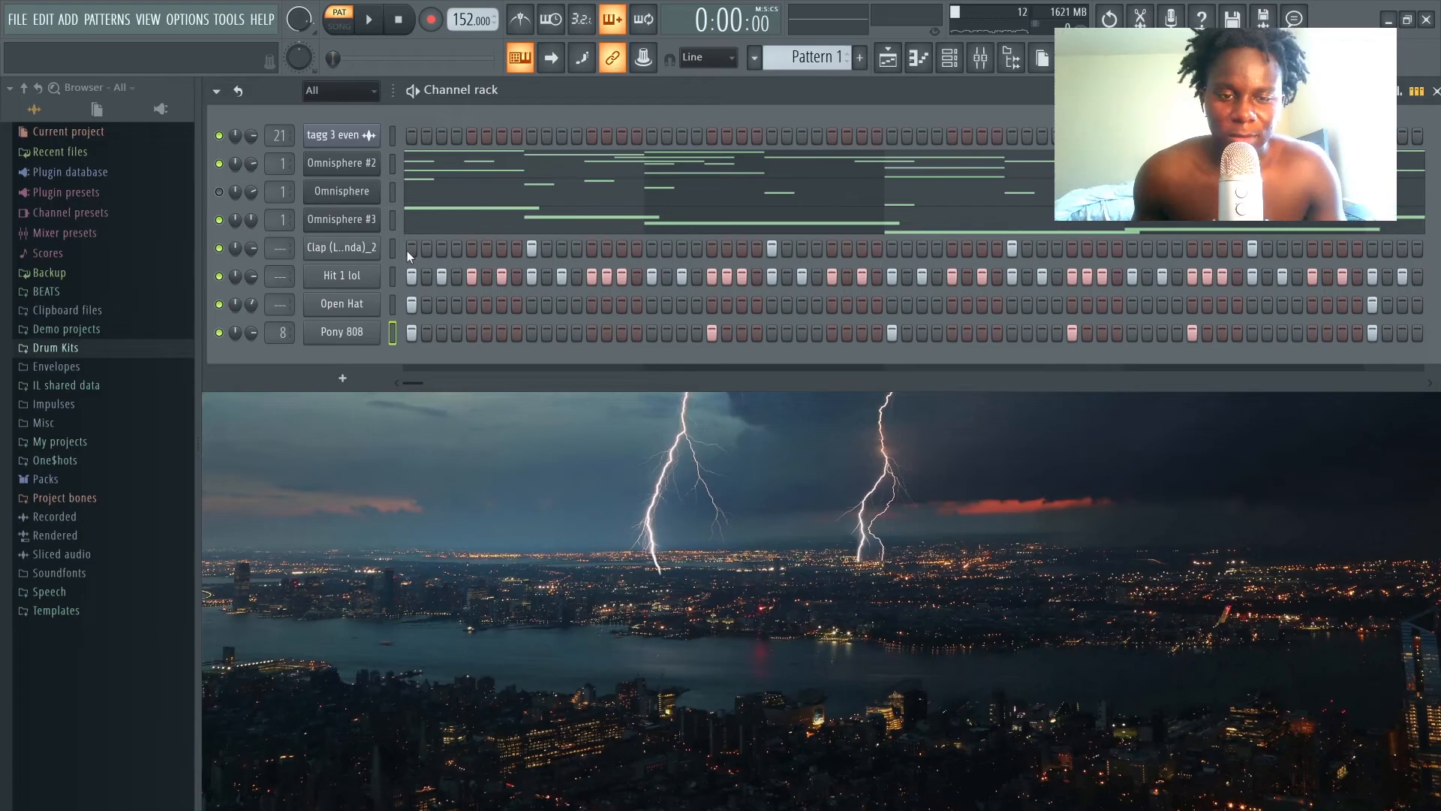
Step: Open the note patterns of Omnisphere #2 and Omnisphere to review them
click(545, 163)
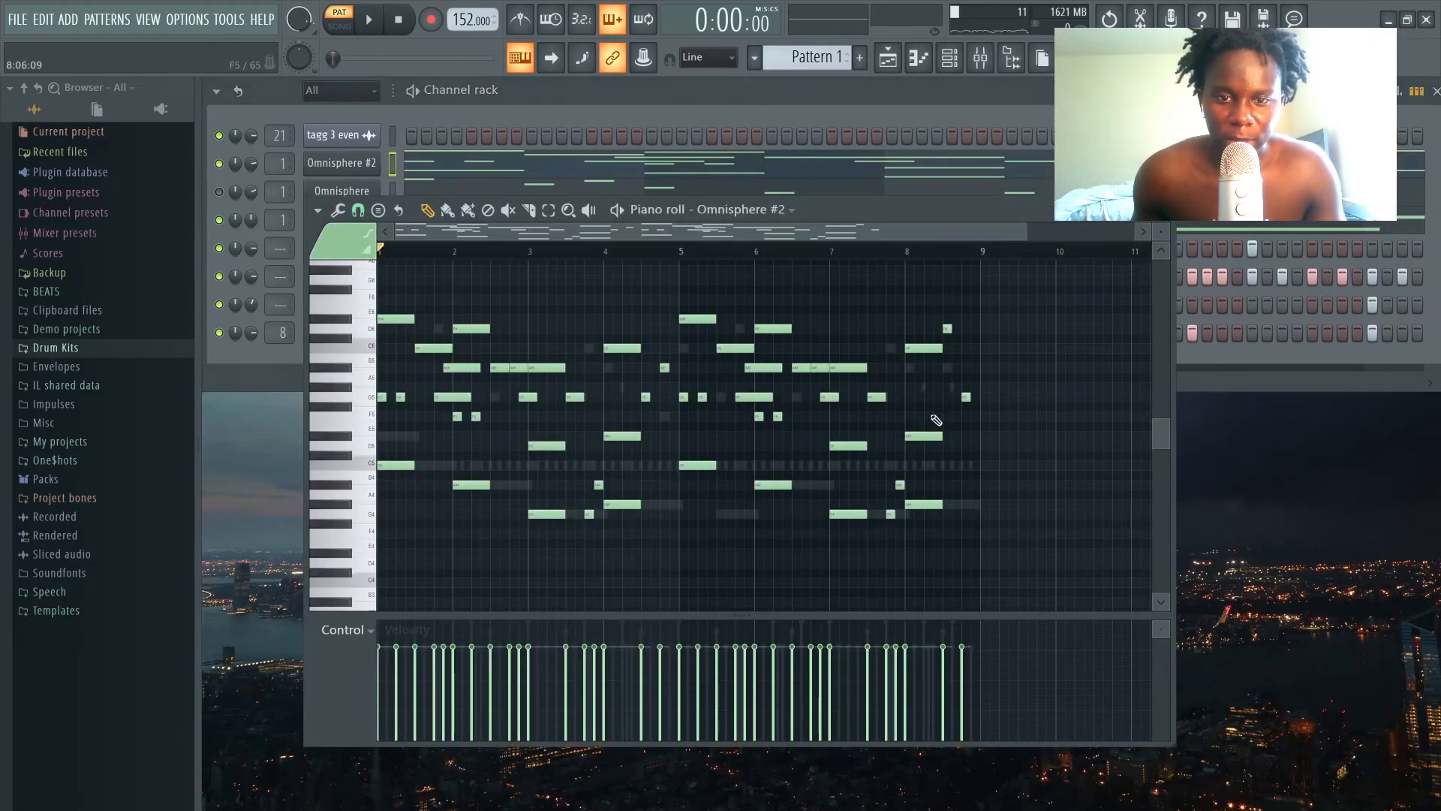
click(831, 187)
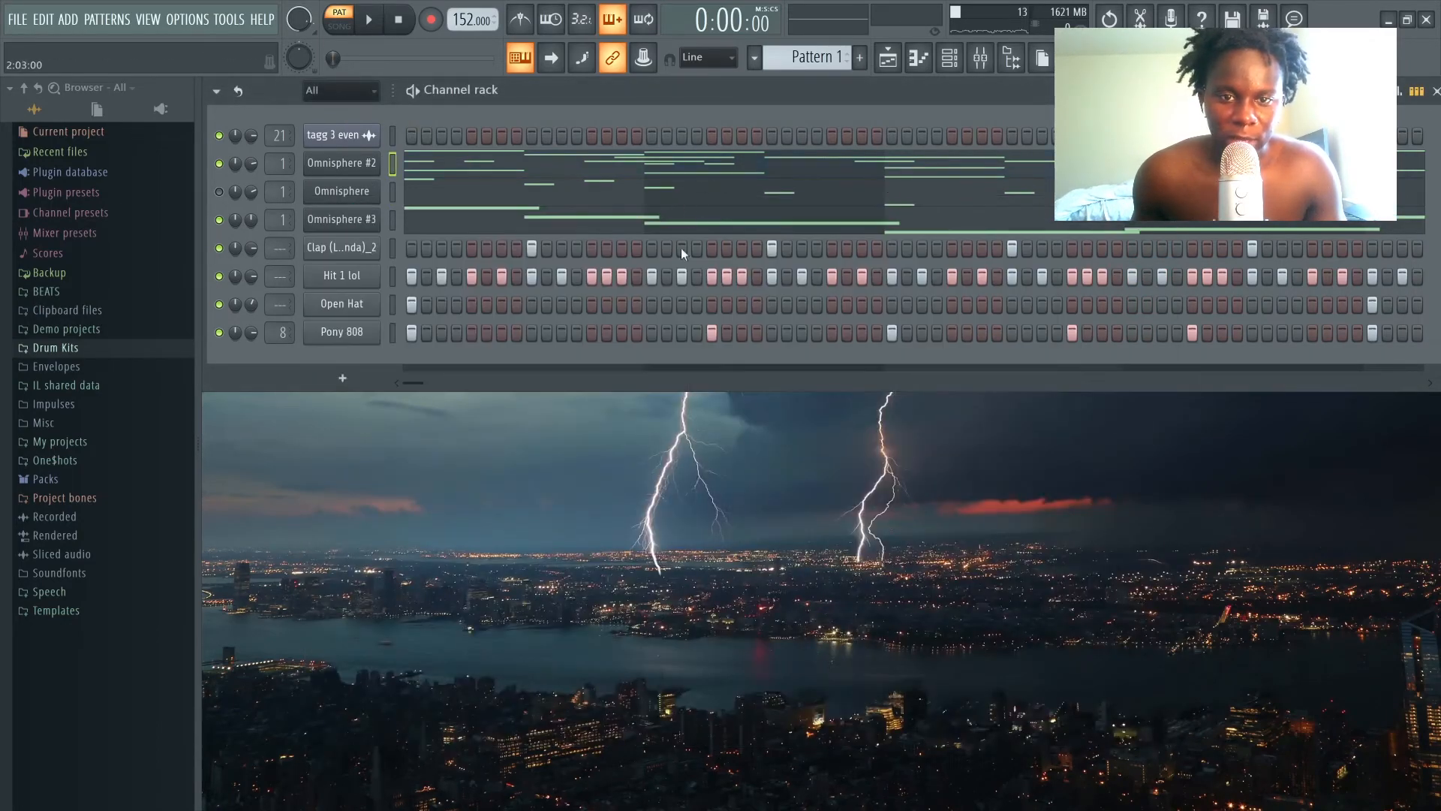
click(501, 201)
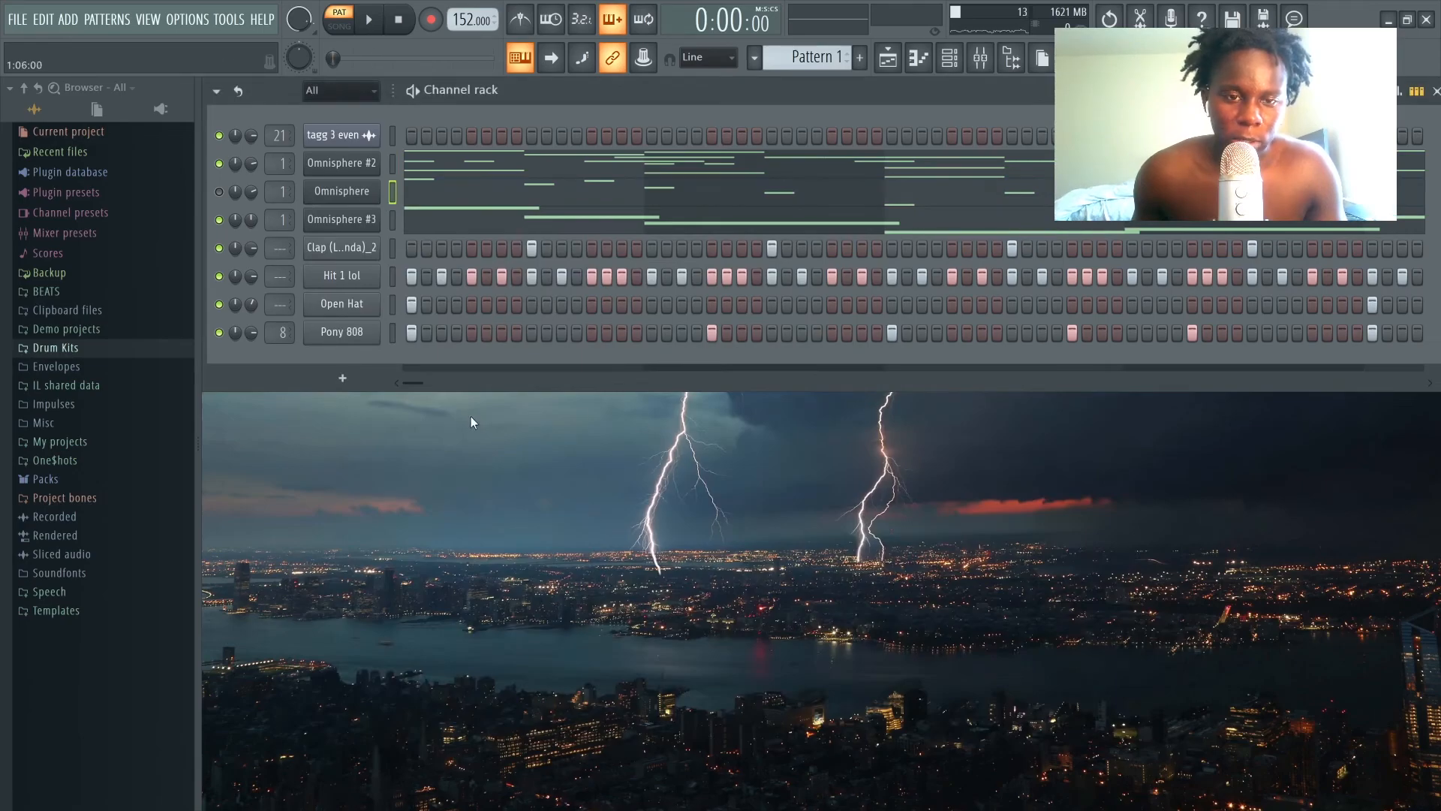